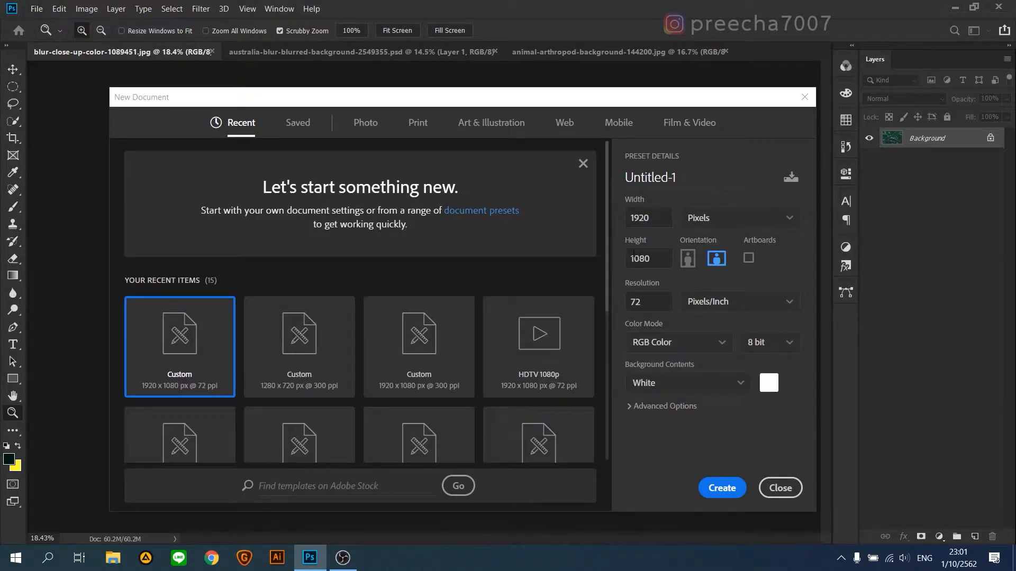
Create a new 1920 x 1080 px RGB document at 300 pixels/inch with a white background.
type("300")
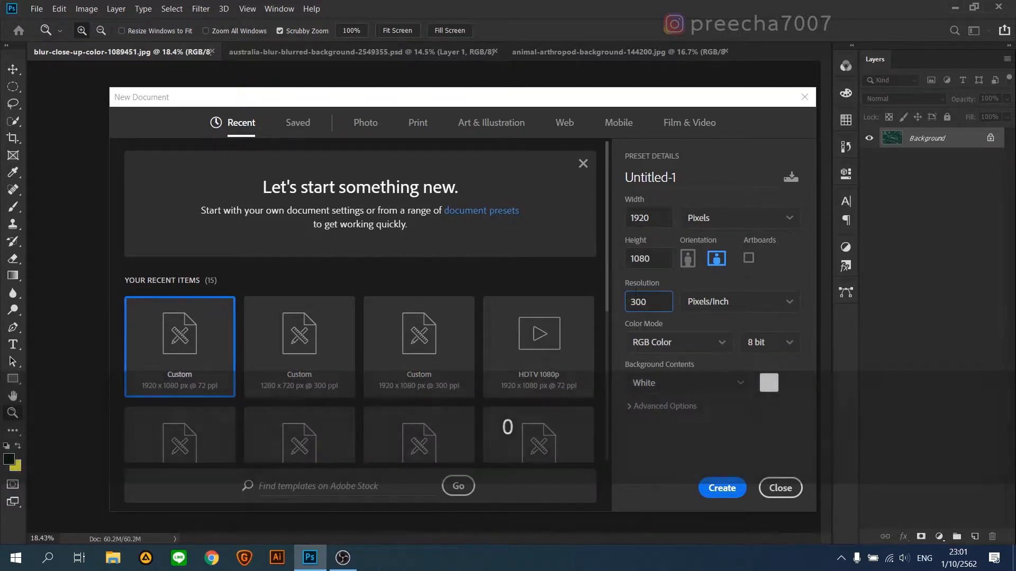
left_click(711, 486)
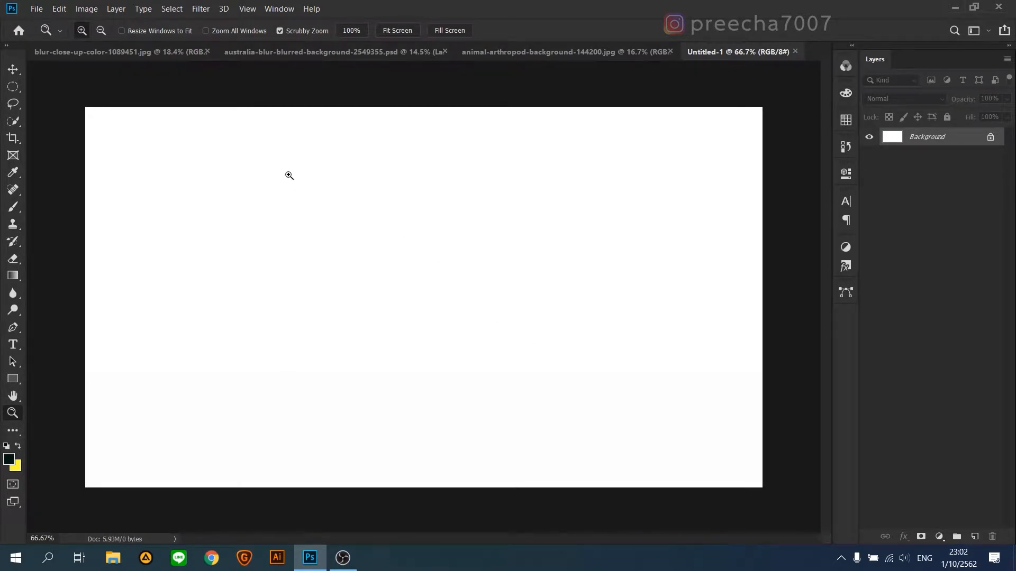
Bring the dewy grass leaf photo from blur-close-up-color-1089451.jpg into the Untitled-1 document as a new layer.
left_click(121, 56)
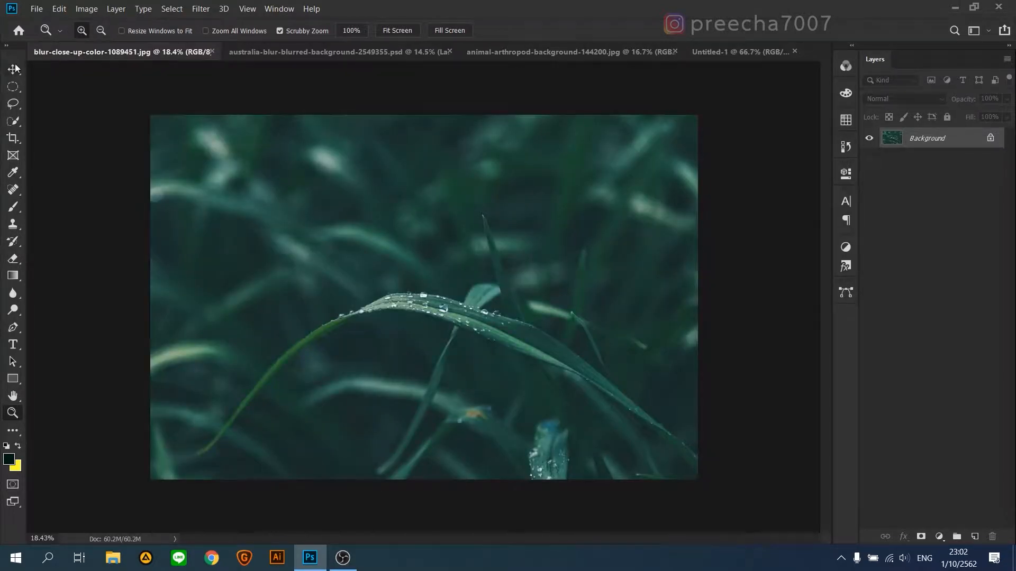
left_click(14, 69)
left_click_drag(329, 208, 348, 203)
left_click(524, 249)
left_click_drag(473, 205, 304, 293)
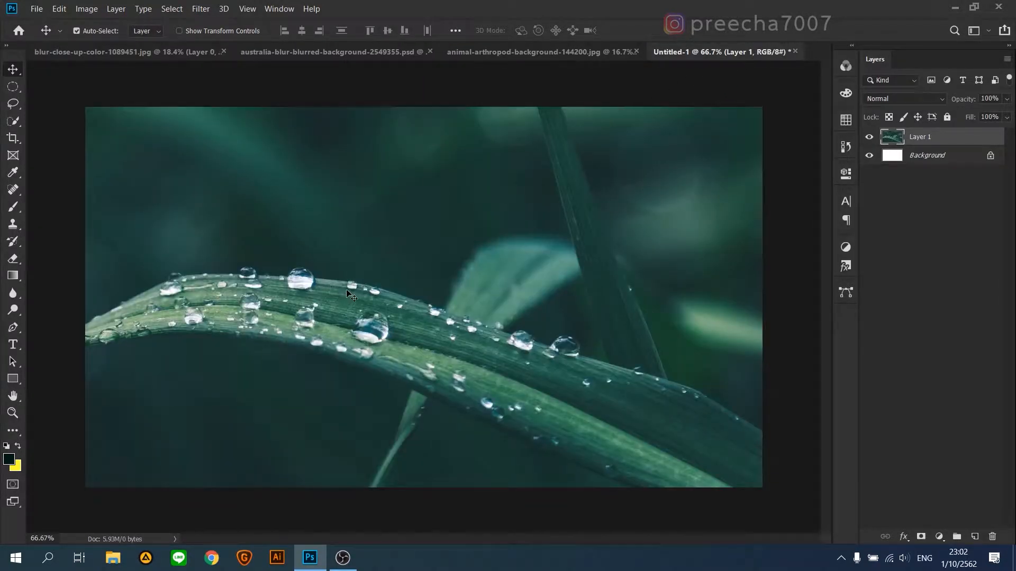
Free-transform the leaf layer, scaling it proportionally to about 40% and centring it horizontally so the whole leaf arch fits the canvas.
key("ctrl+t")
left_click_drag(242, 301, 590, 253)
left_click_drag(350, 309, 596, 278)
left_click_drag(73, 214, 162, 274)
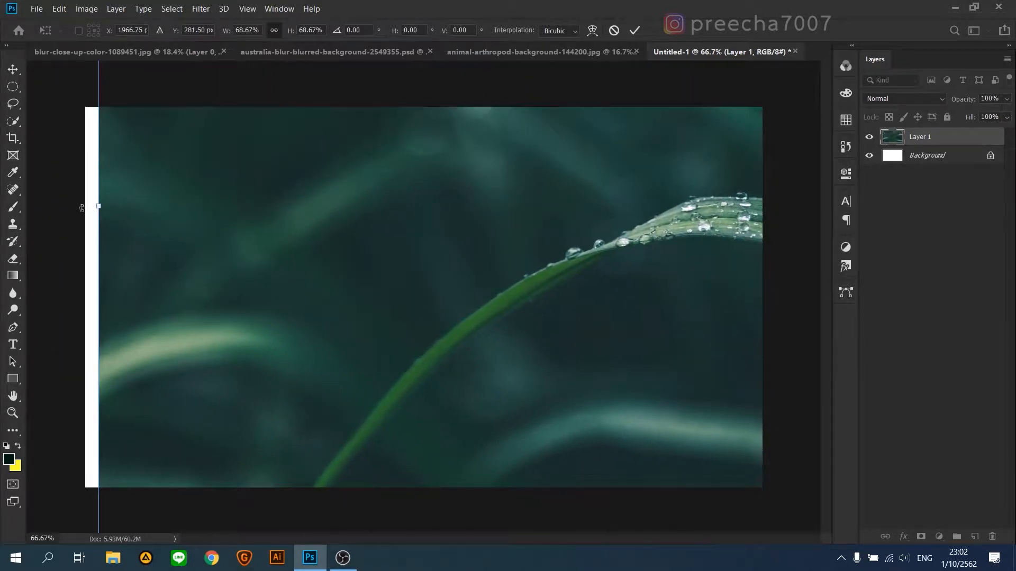
left_click_drag(100, 211, 79, 375)
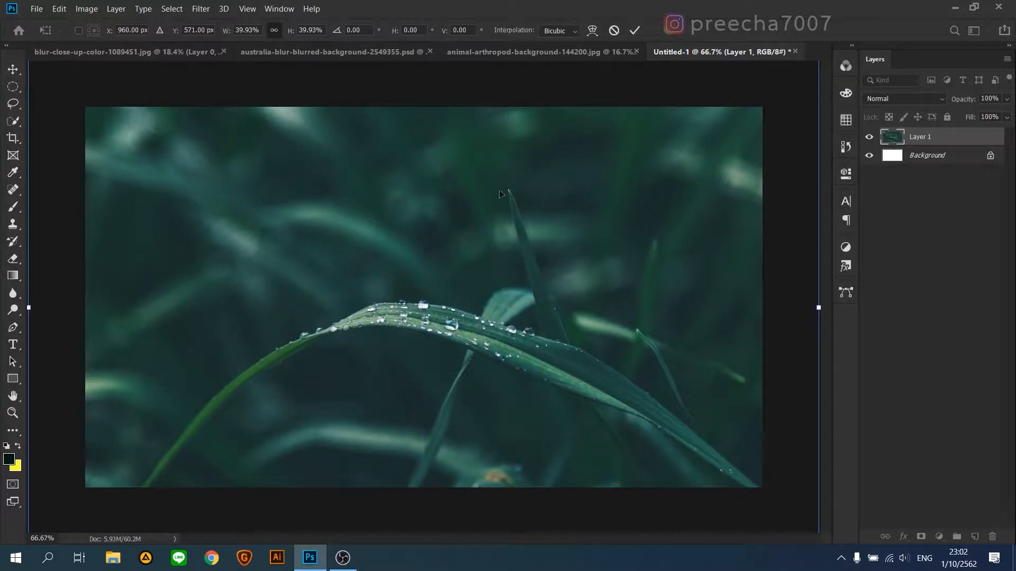
left_click(636, 32)
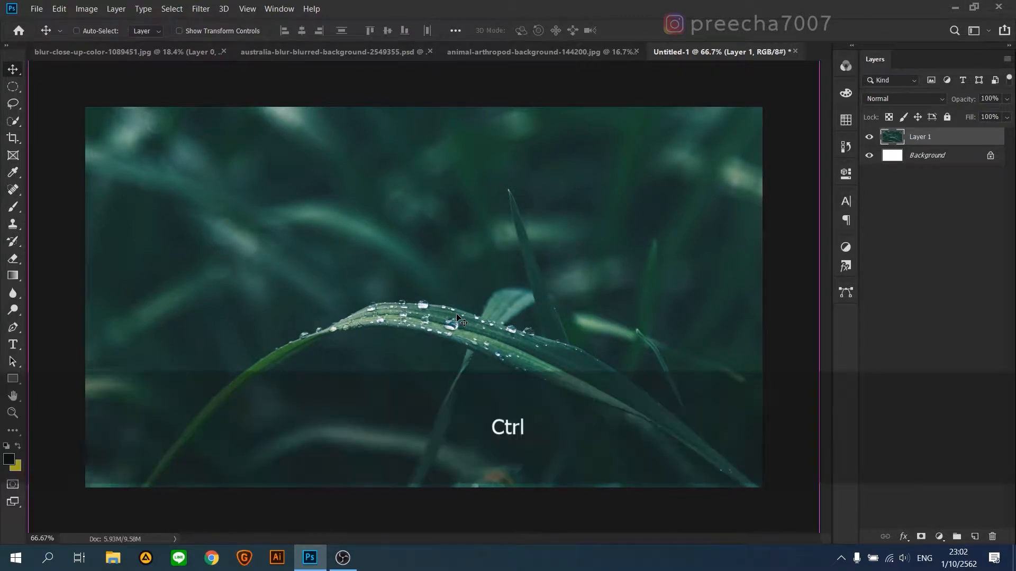
Enlarge the leaf layer slightly with Free Transform, keeping it covering the whole canvas.
key("ctrl+t")
left_click_drag(818, 307, 885, 302)
left_click(635, 30)
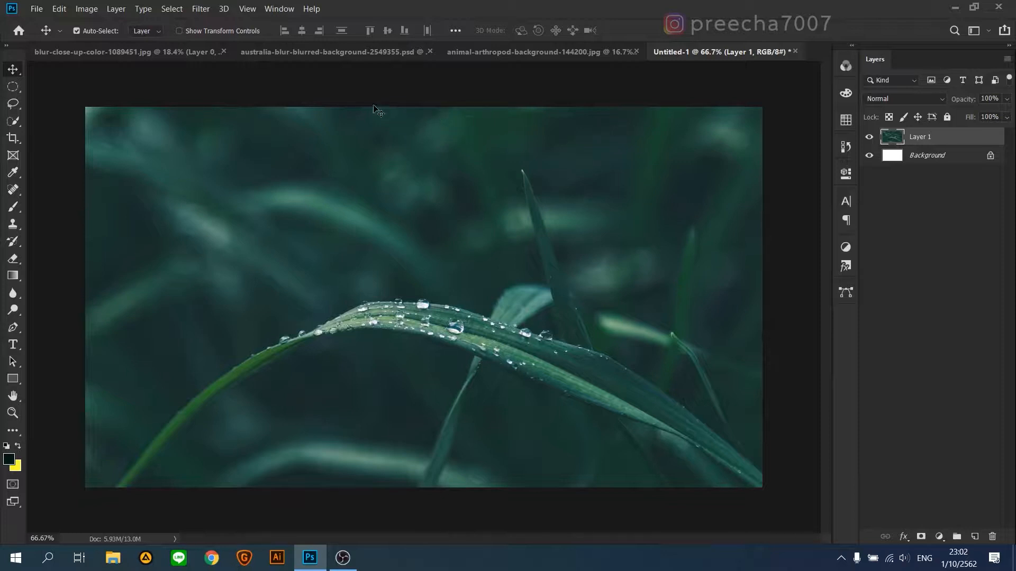
In animal-arthropod-background-144200.jpg, select the grasshopper's wings, head and body with the Quick Selection tool at brush size 77.
left_click(491, 53)
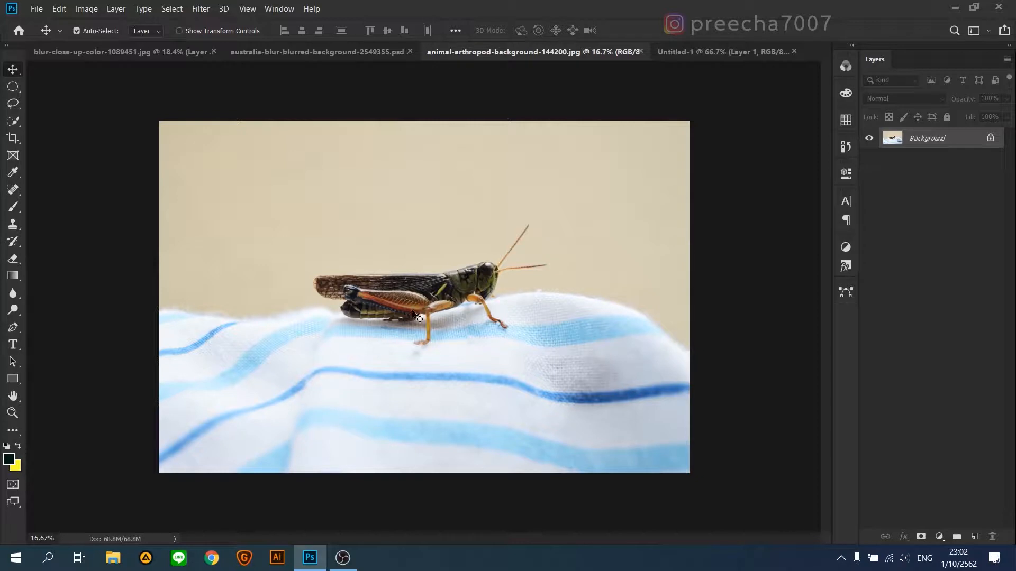
scroll(412, 311, "up", 5, "alt")
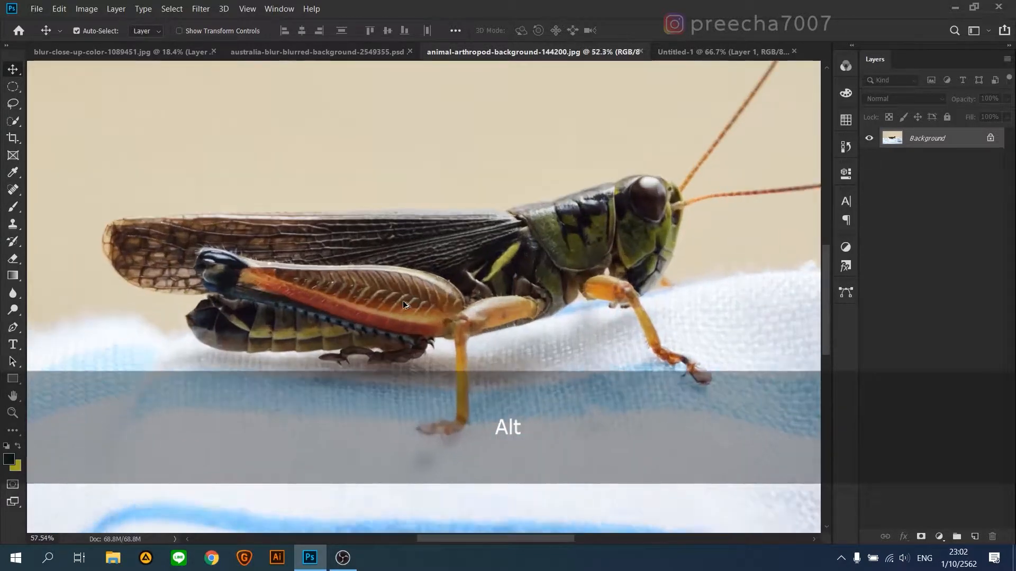
scroll(403, 305, "up", 1, "alt")
scroll(456, 285, "up", 1)
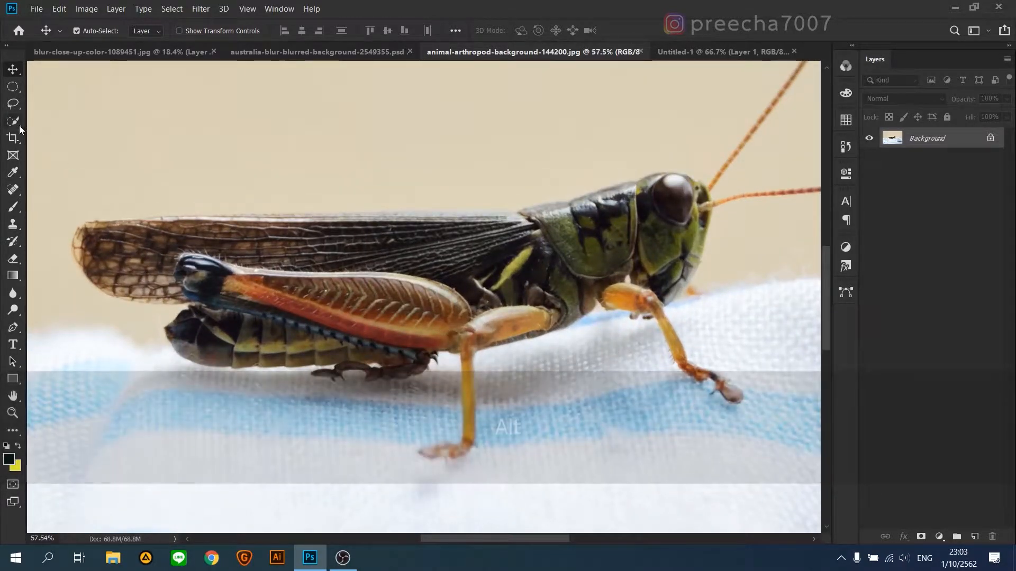
left_click(13, 121)
left_click_drag(282, 267, 294, 268, "alt")
mouse_move(125, 241)
left_mouse_down()
mouse_move(215, 228)
mouse_move(236, 253)
left_mouse_up()
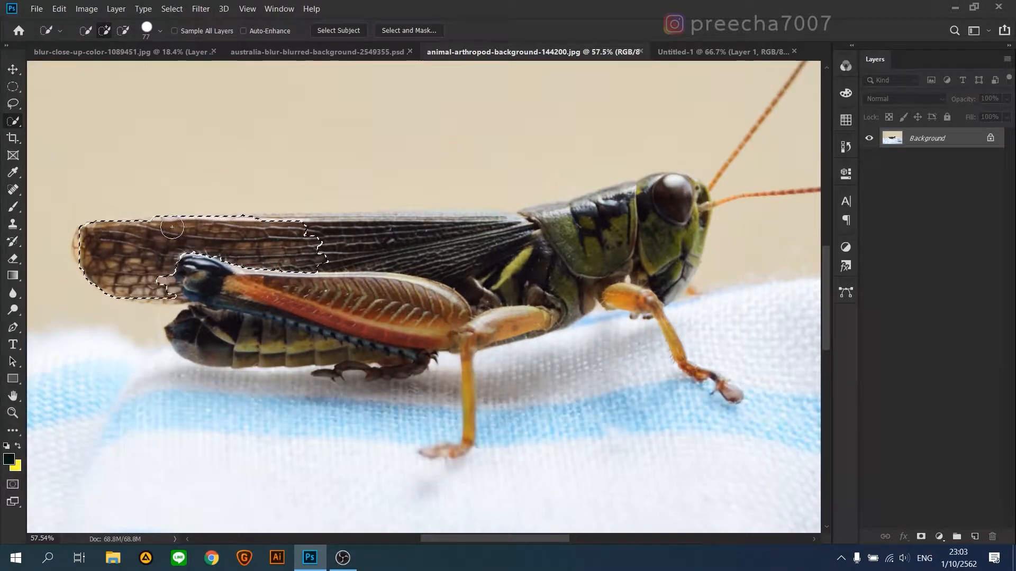
mouse_move(267, 226)
left_mouse_down()
mouse_move(434, 234)
mouse_move(333, 226)
left_mouse_up()
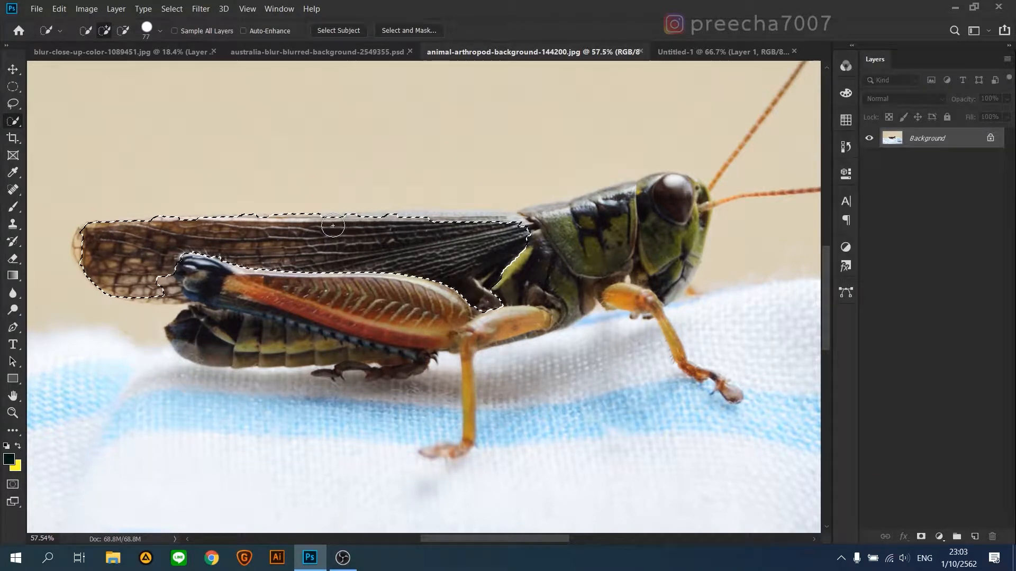
left_click_drag(445, 226, 608, 215)
mouse_move(656, 191)
left_mouse_down()
mouse_move(695, 205)
mouse_move(666, 275)
mouse_move(532, 323)
mouse_move(438, 325)
mouse_move(369, 344)
mouse_move(208, 302)
left_mouse_up()
Refine the selection along the wing's tail end and upper edge, reducing the Quick Selection brush size to 19.
left_click(83, 239)
right_click(378, 238, "alt")
left_click(420, 216)
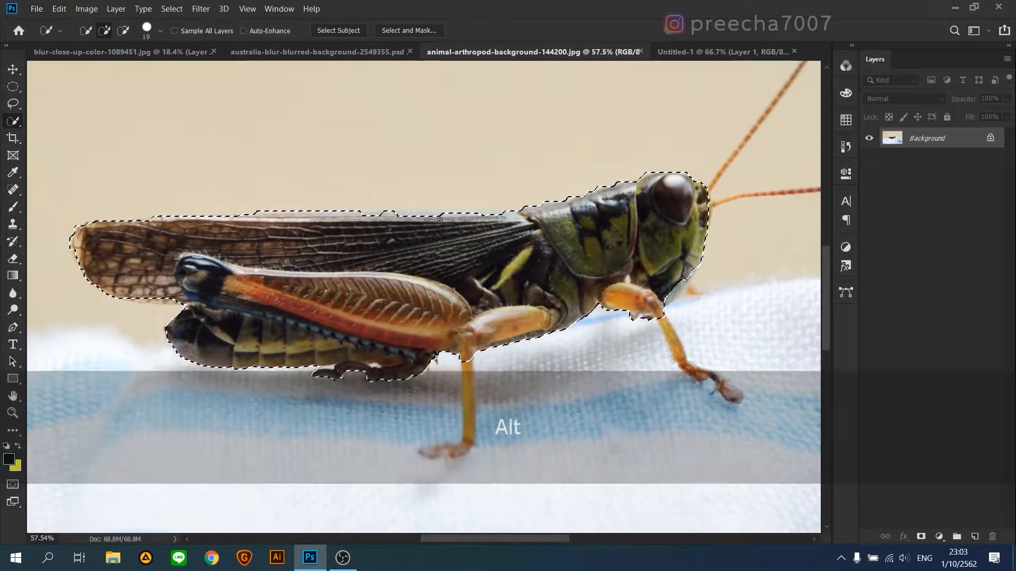
left_click_drag(420, 216, 375, 216)
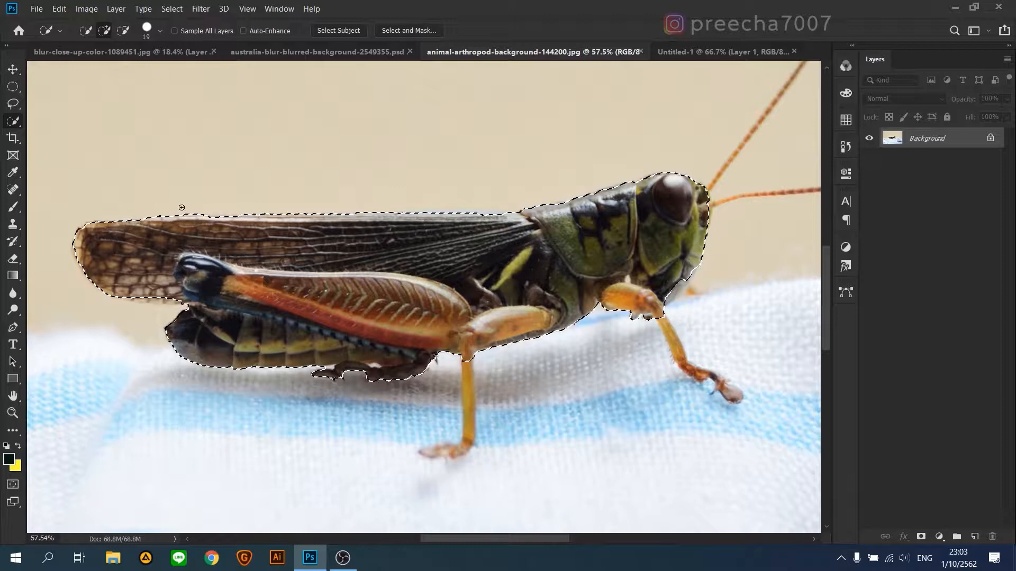
Add the grasshopper's two thin orange legs and their feet to the selection with the Quick Selection tool.
key("alt")
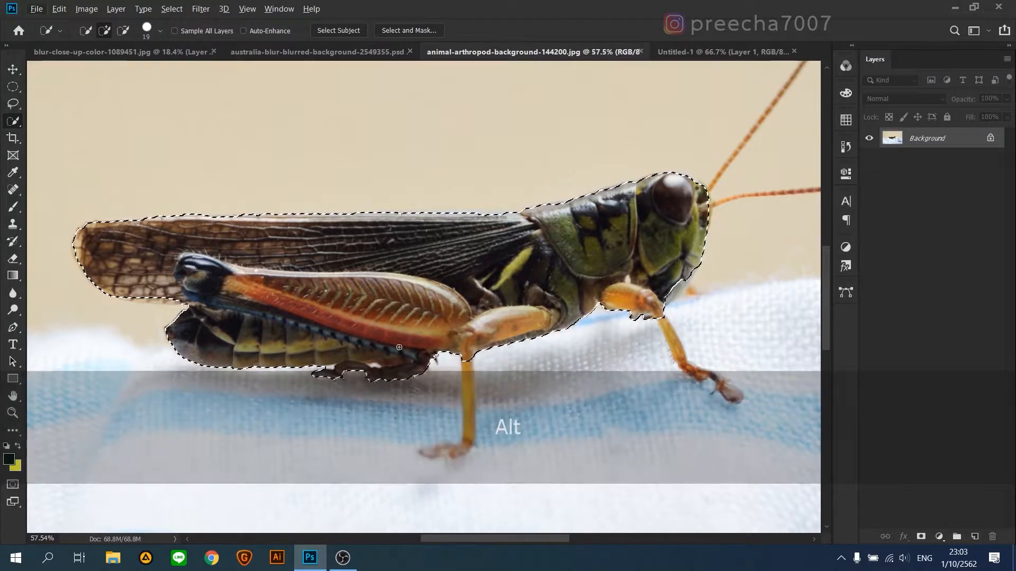
key("alt")
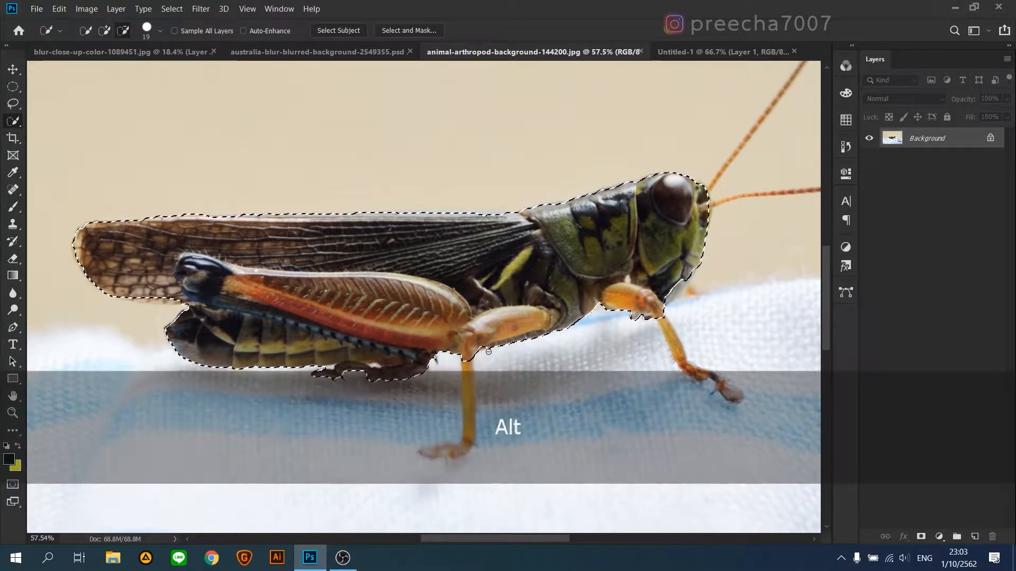
mouse_move(472, 410)
left_mouse_down()
mouse_move(461, 447)
mouse_move(428, 453)
left_mouse_up()
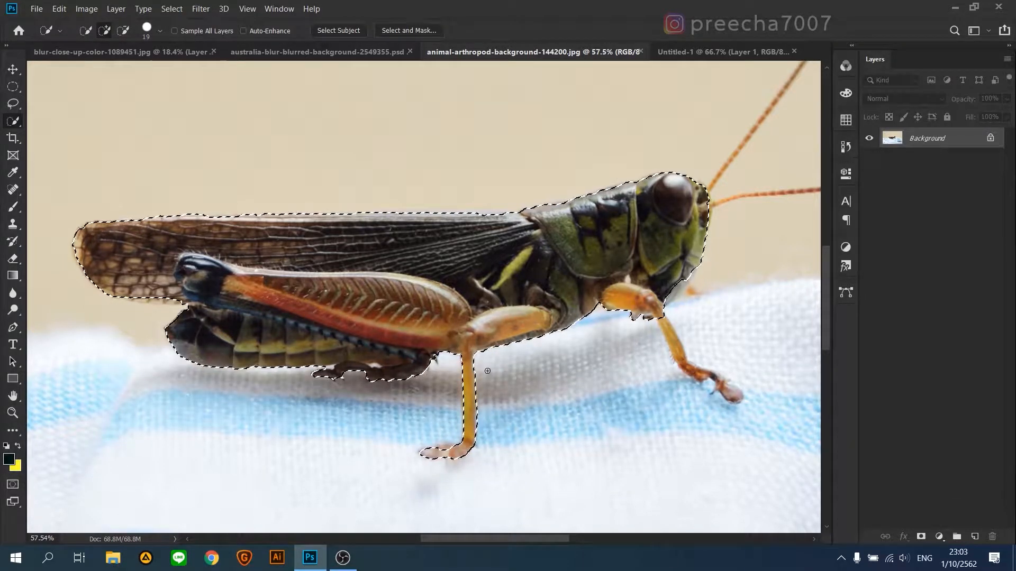
left_click(664, 330)
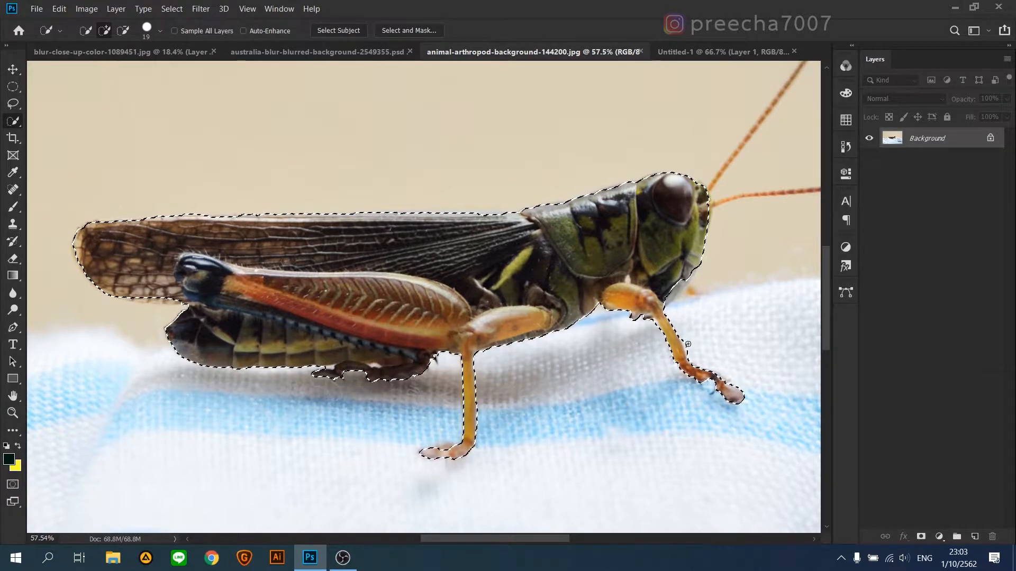
Extend the selection over the front of the grasshopper's face, including the base of the antennae.
key("alt")
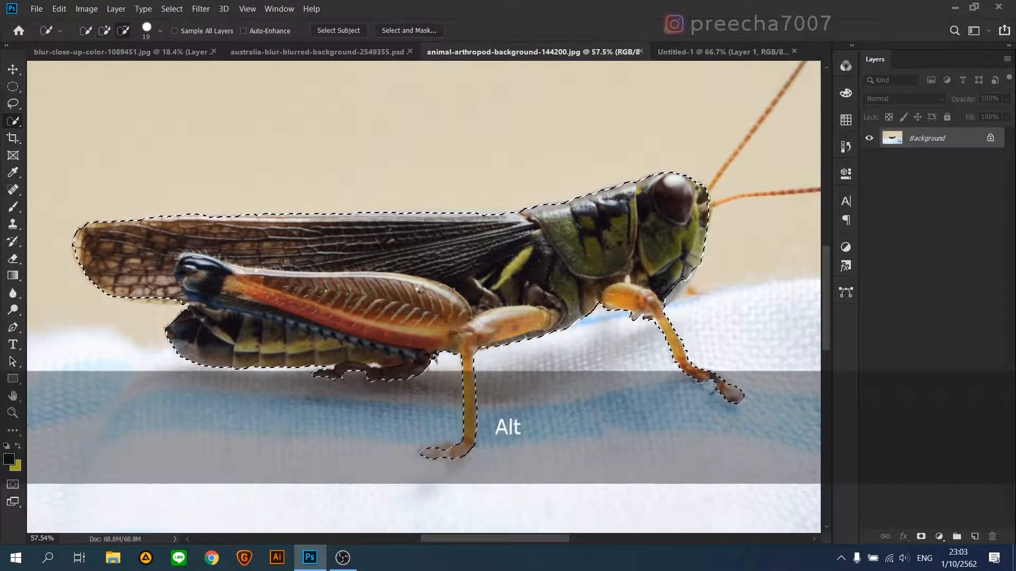
scroll(688, 241, "down", 3)
scroll(687, 241, "up", 5)
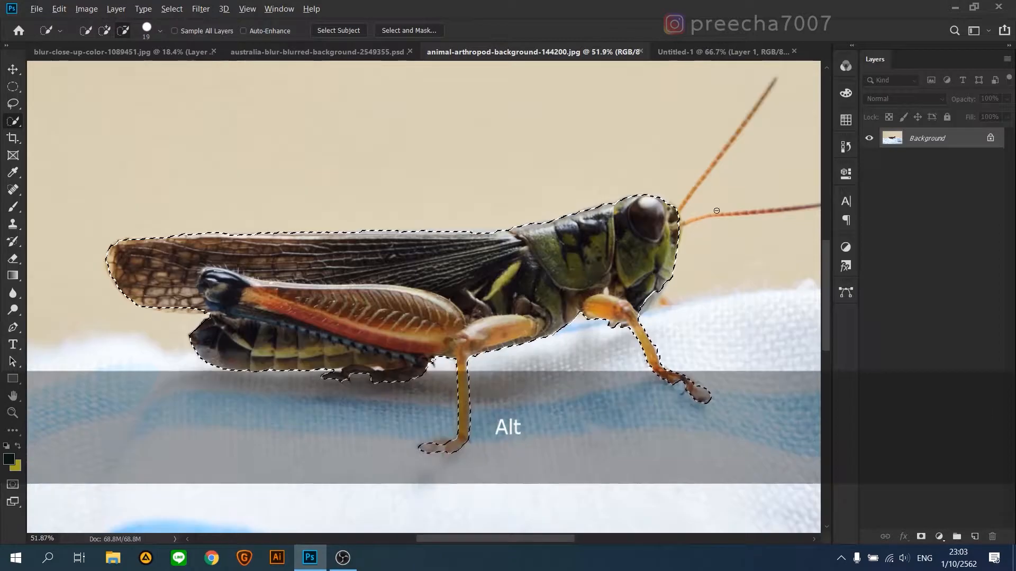
key("space")
scroll(361, 333, "up", 1)
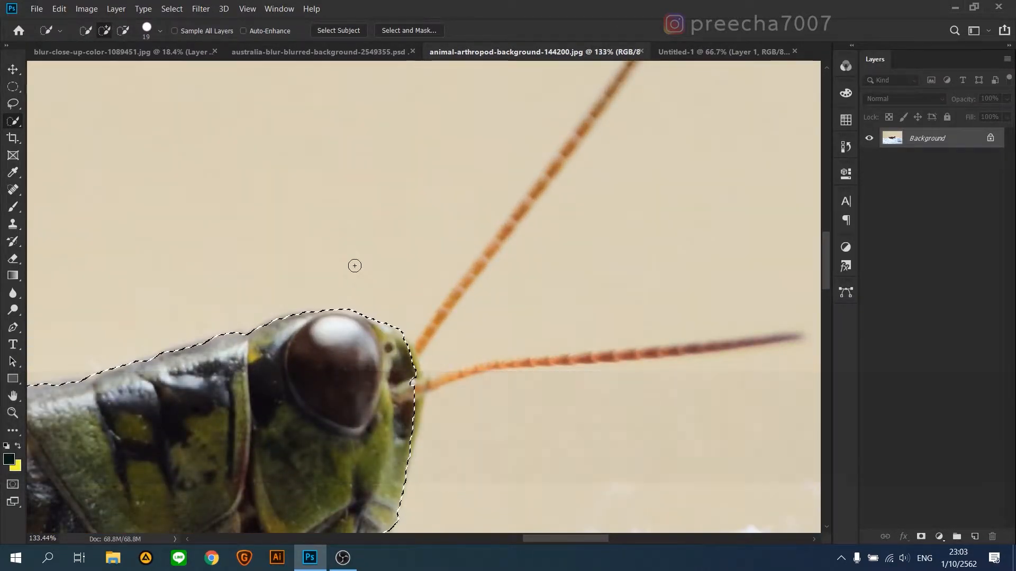
left_click_drag(410, 366, 419, 400)
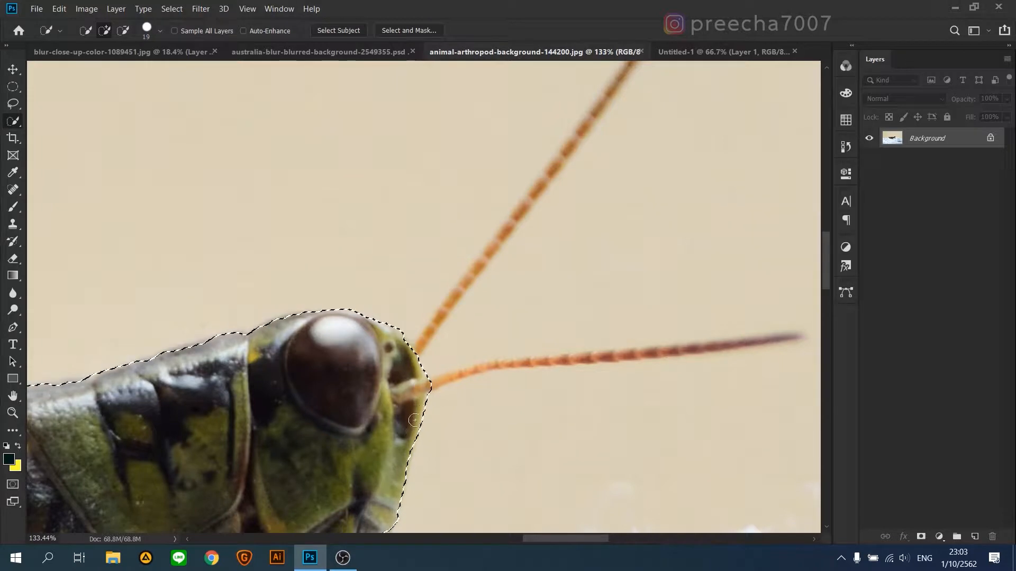
Add the upper antenna to the existing selection by outlining it with the Polygonal Lasso tool at 0 px feather.
scroll(241, 297, "up", 3)
left_click(20, 101)
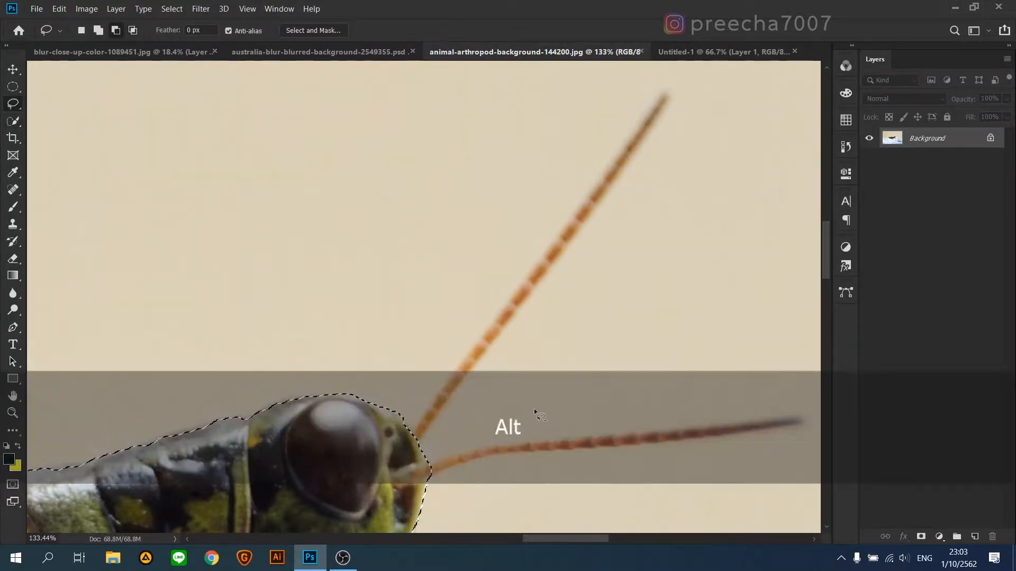
scroll(534, 408, "down", 1)
mouse_move(449, 351)
left_mouse_down()
mouse_move(442, 315)
mouse_move(373, 270)
left_mouse_up()
right_click(20, 105)
left_click(59, 114)
left_click(450, 207)
key("ctrl+z")
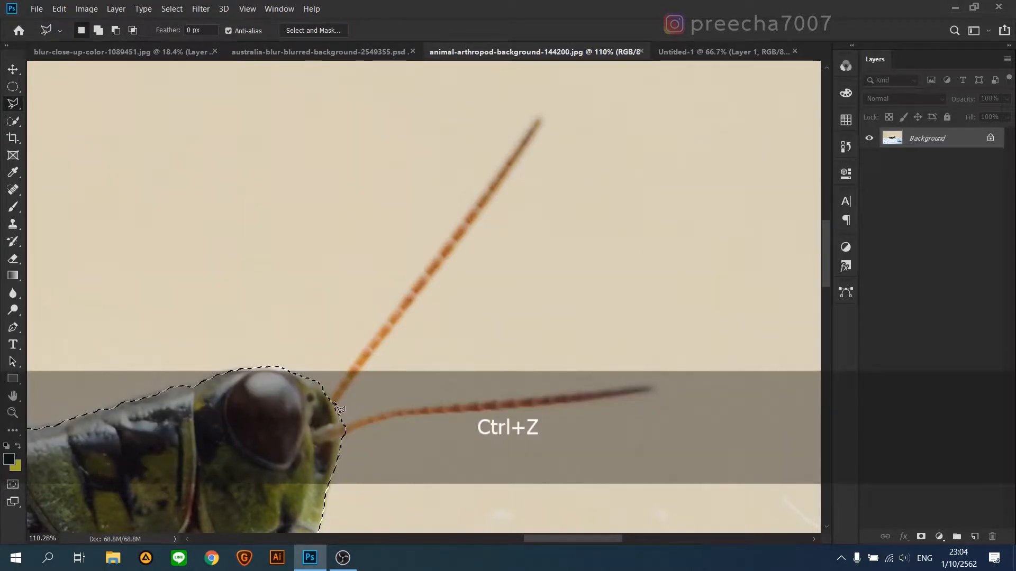
left_click(331, 400, "shift")
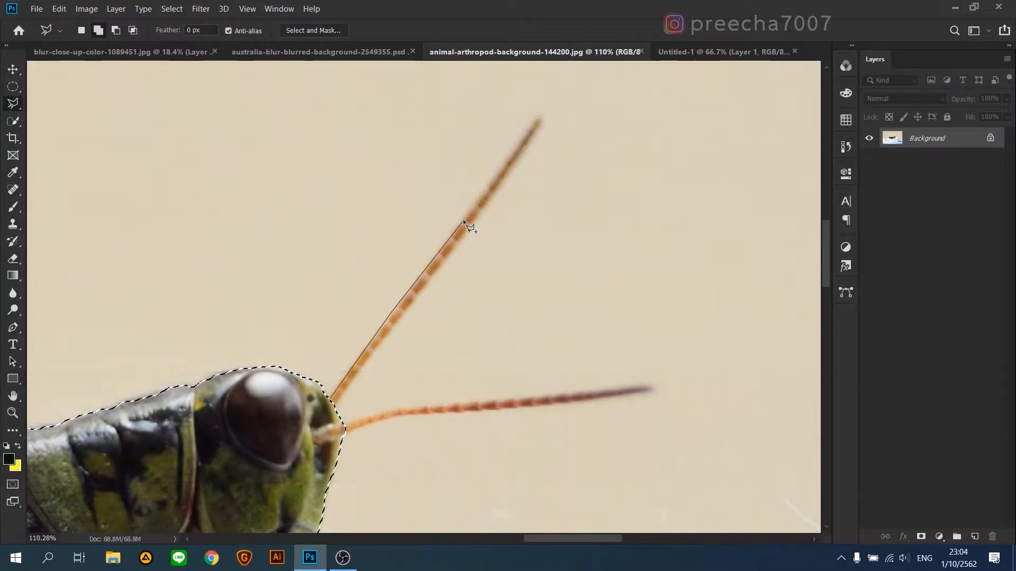
left_click(541, 123)
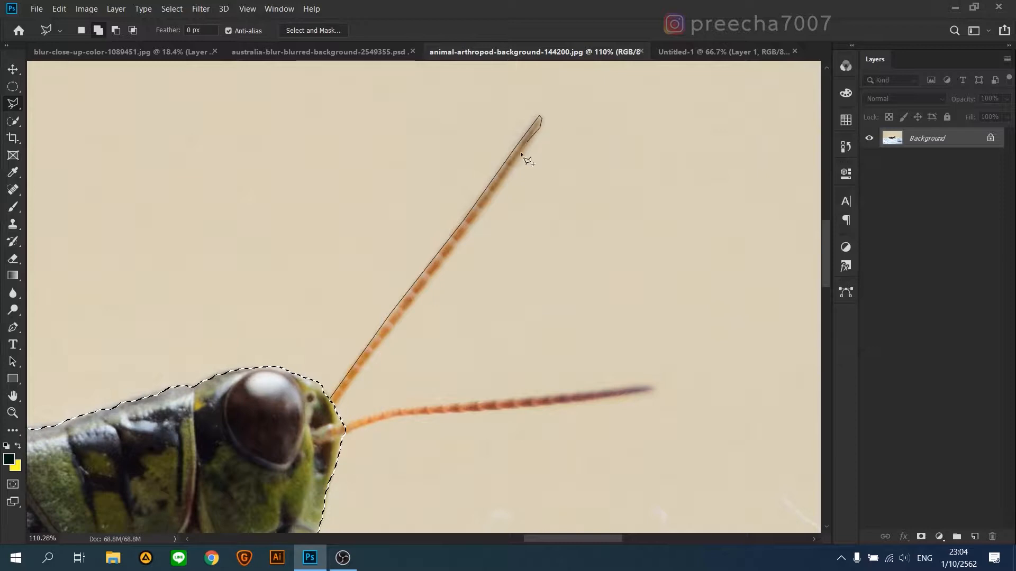
left_click(417, 296)
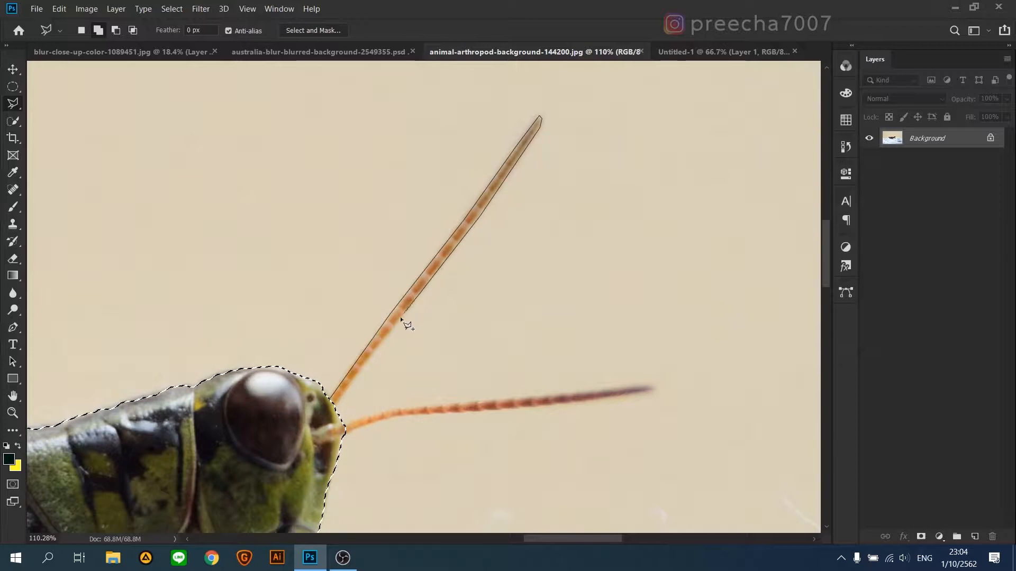
left_click(335, 406)
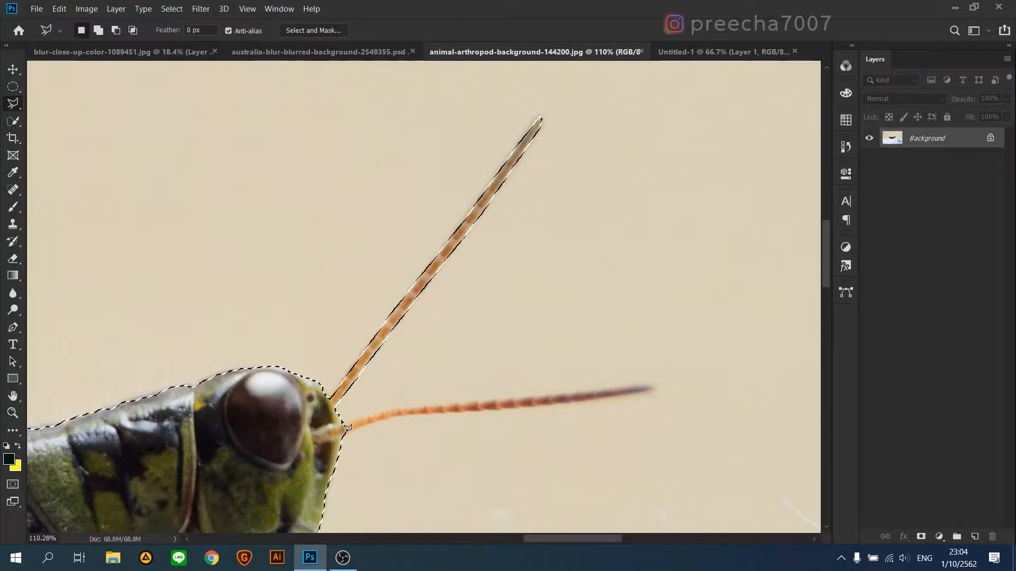
Add the lower antenna to the selection with a Polygonal Lasso outline running from the face to its tip and back.
left_click(341, 421, "shift")
left_click(374, 413)
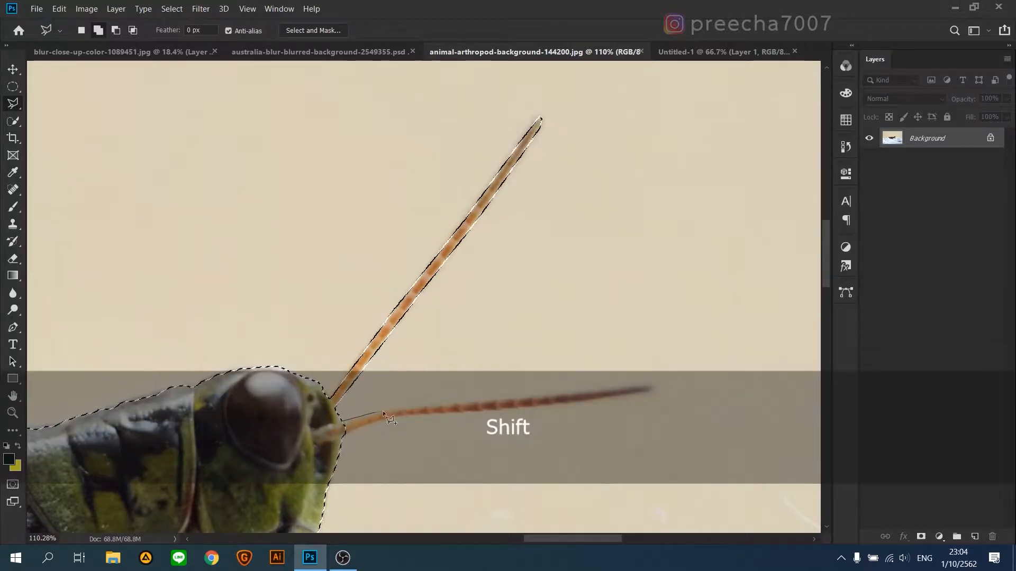
left_click(407, 406)
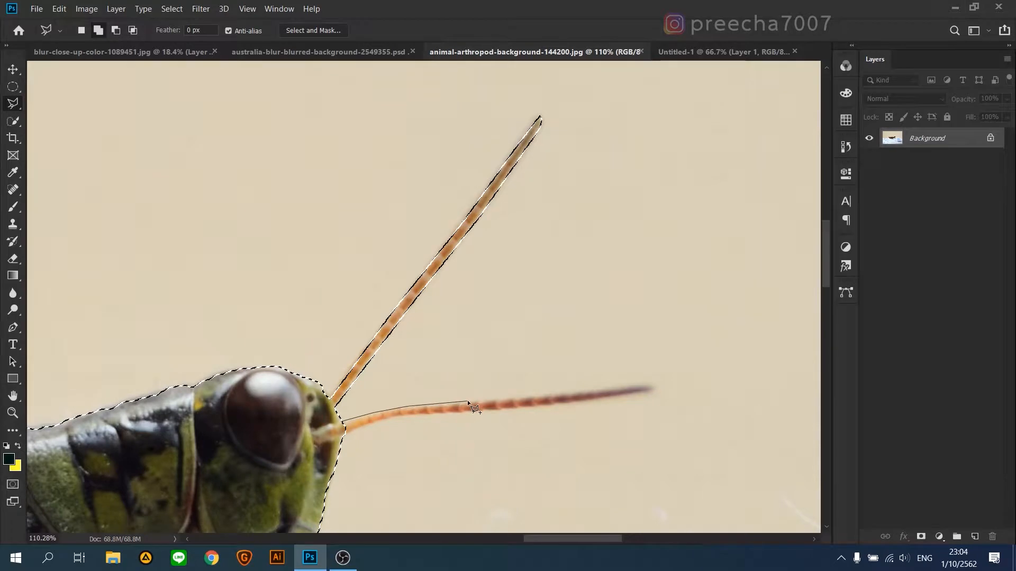
left_click(579, 394)
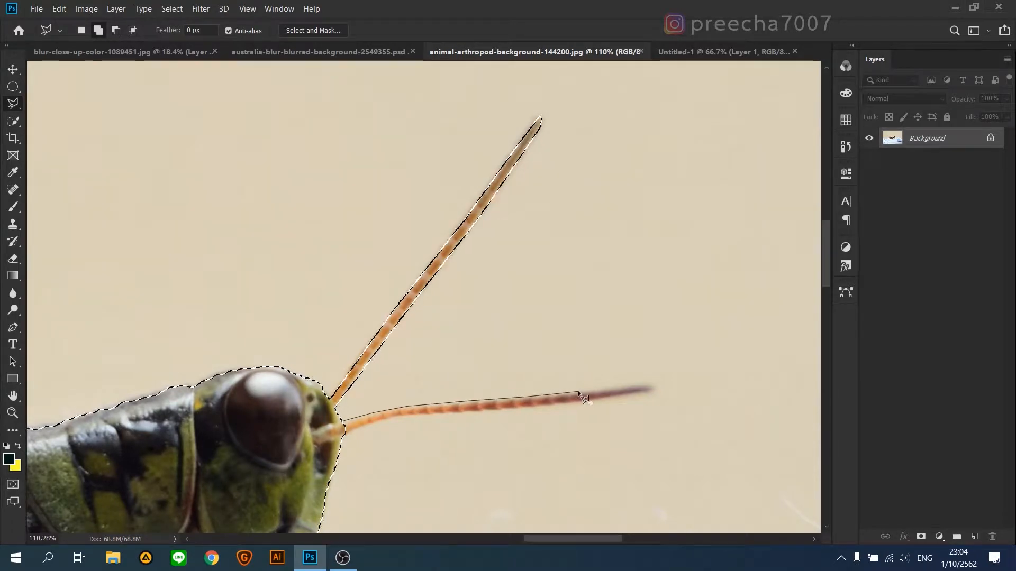
left_click(653, 385)
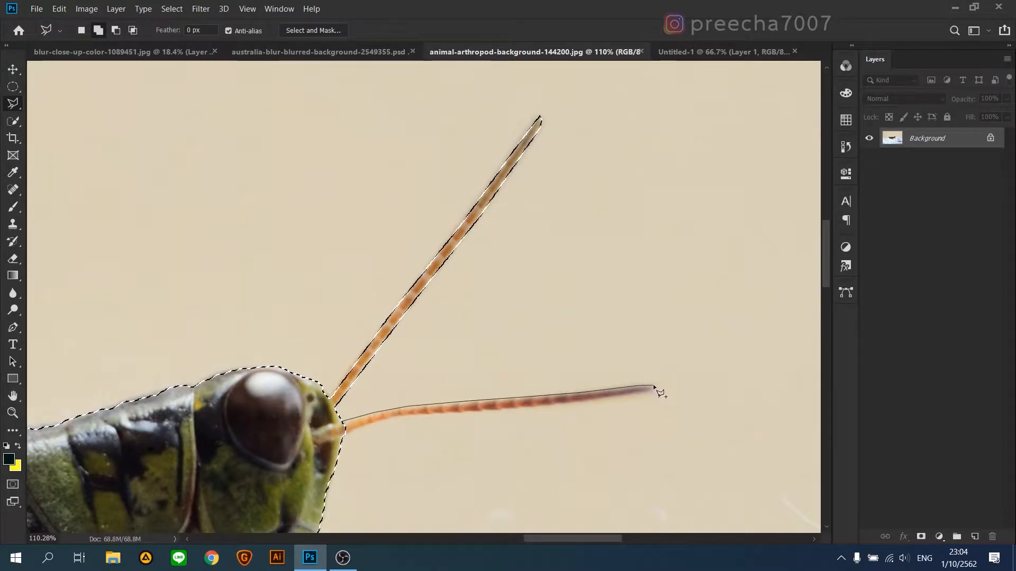
left_click(640, 393)
left_click(571, 404)
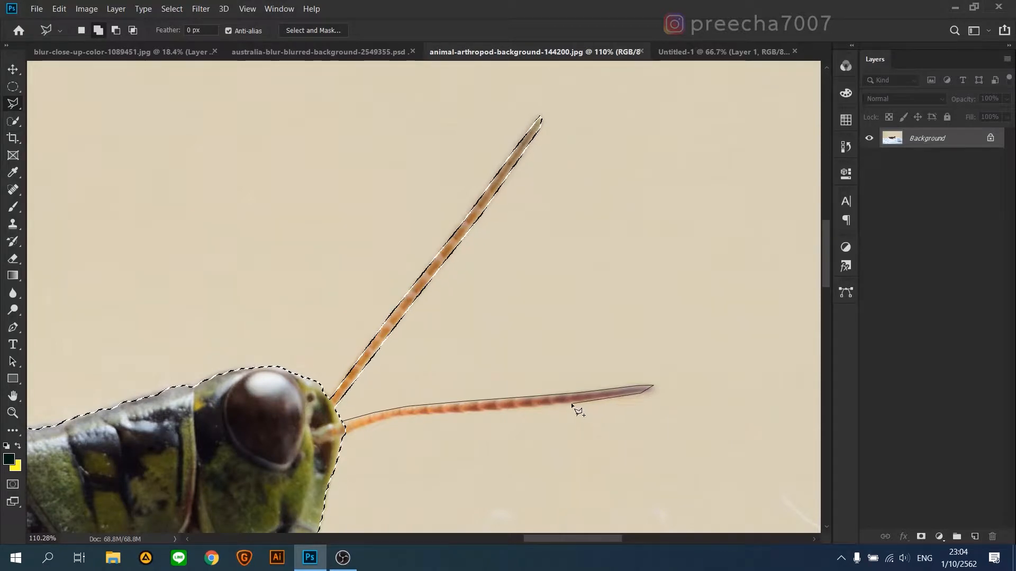
left_click(492, 410)
left_click(471, 411)
left_click(413, 414)
left_click(381, 420)
double_click(323, 428)
key("alt")
scroll(513, 347, "down", 5)
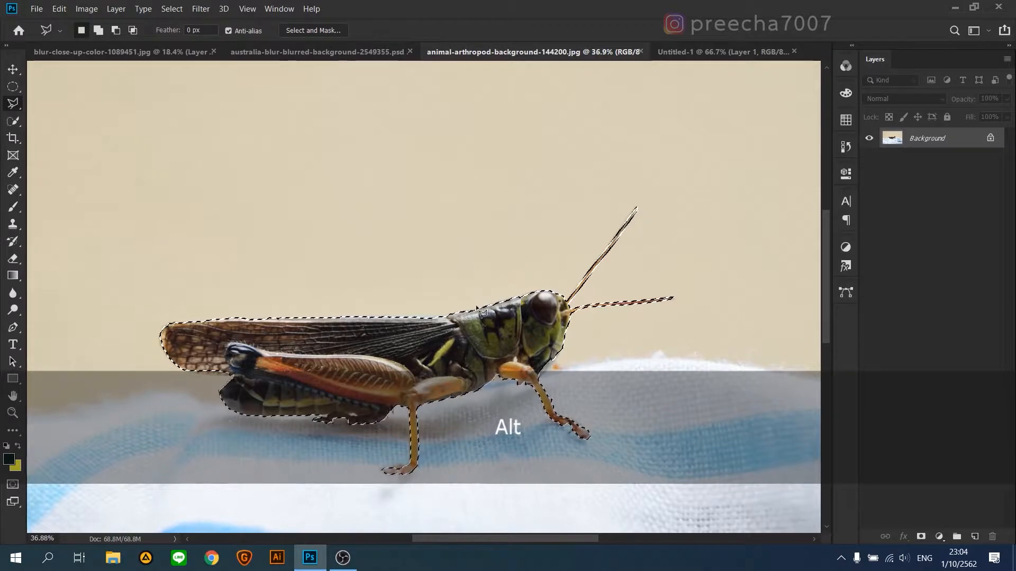
Subtract the two white background gaps around the small dark foot under the grasshopper's abdomen from the selection with the Polygonal Lasso.
key("alt")
scroll(341, 441, "up", 5)
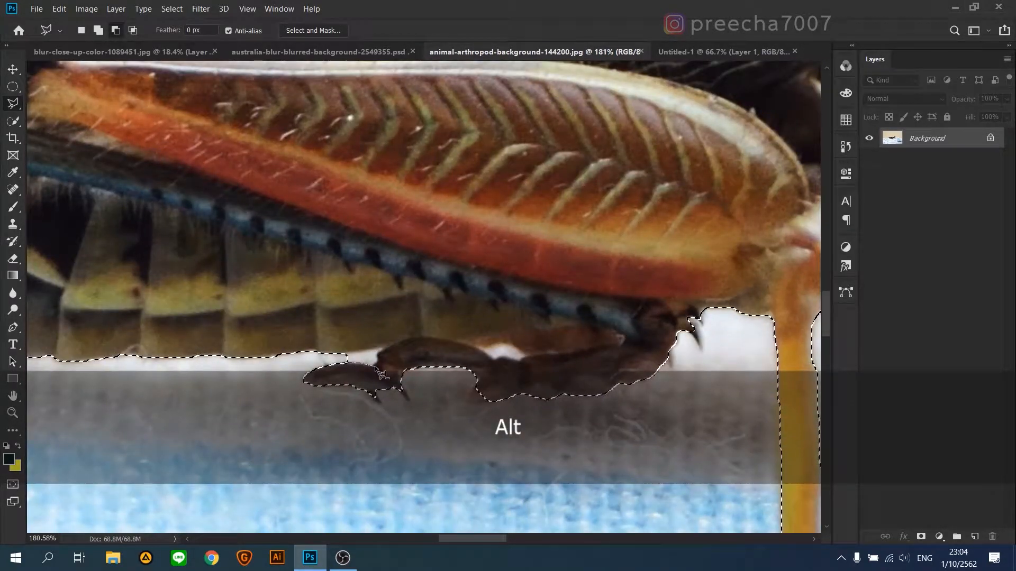
left_click(389, 347)
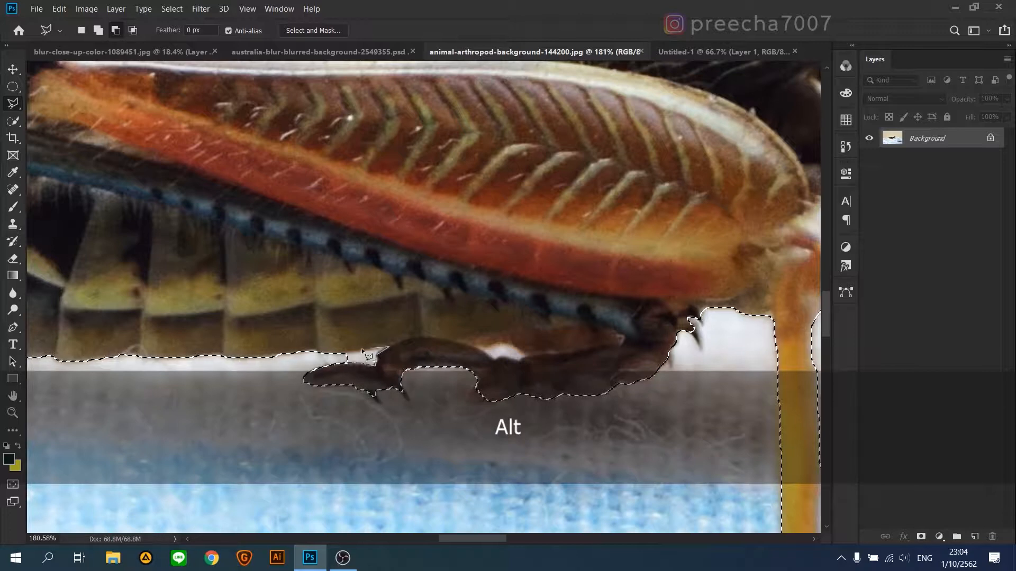
left_click(335, 356)
left_click(479, 347)
left_click(525, 354)
left_click(482, 351)
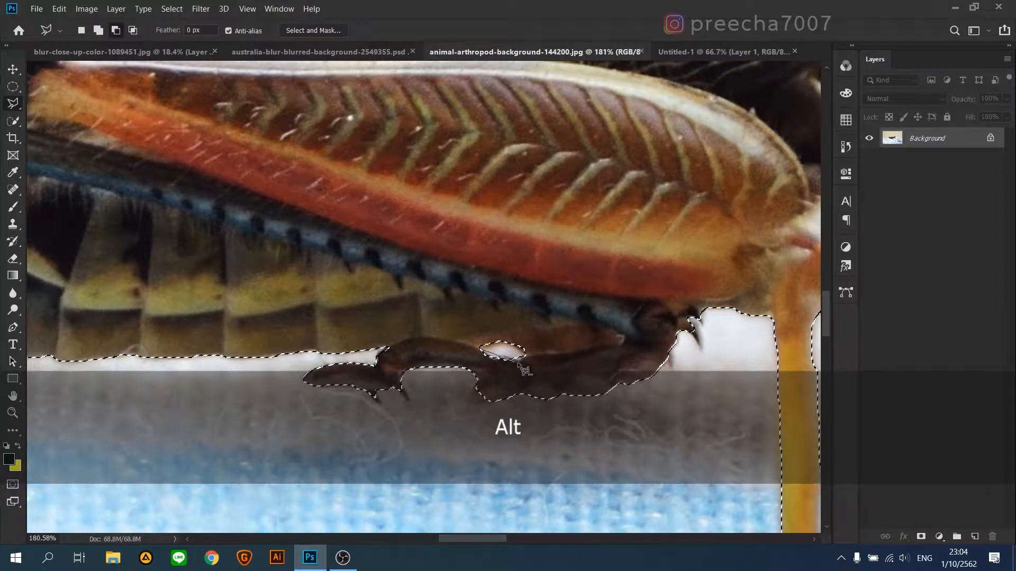
scroll(482, 355, "down", 6)
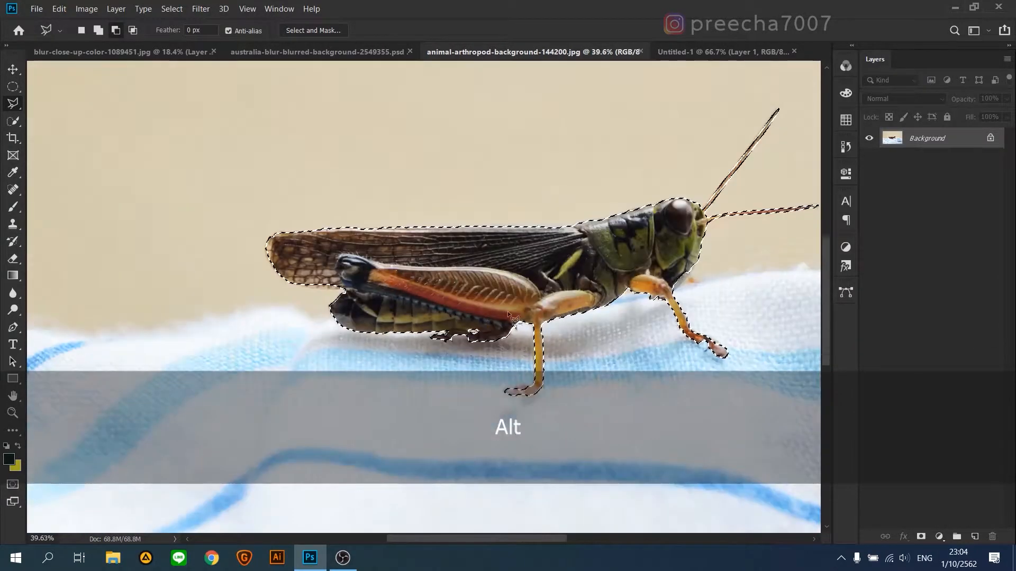
Add the missing pale mouth area at the underside of the grasshopper's head to the selection with a Polygonal Lasso outline.
scroll(704, 296, "up", 3)
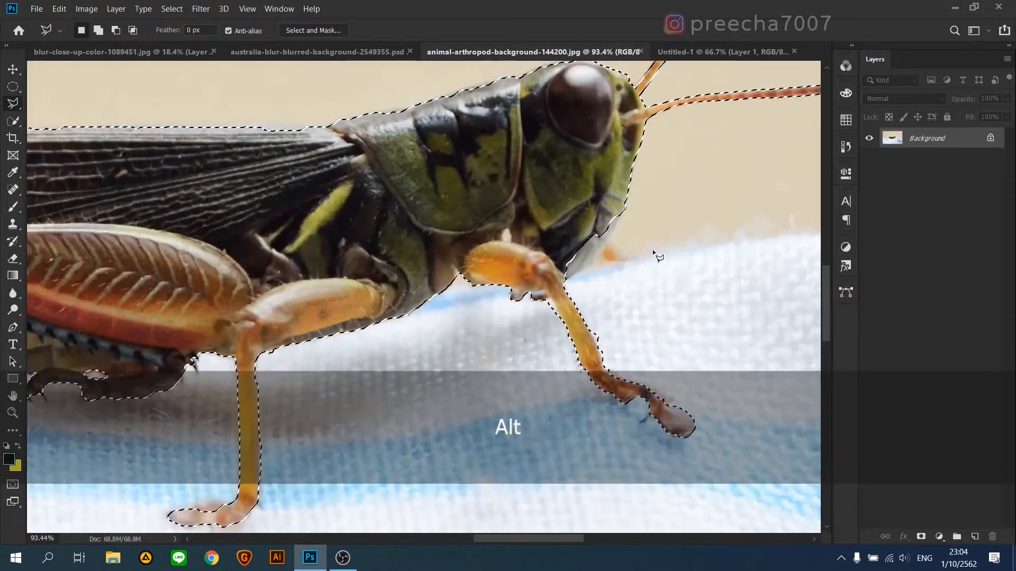
key("shift")
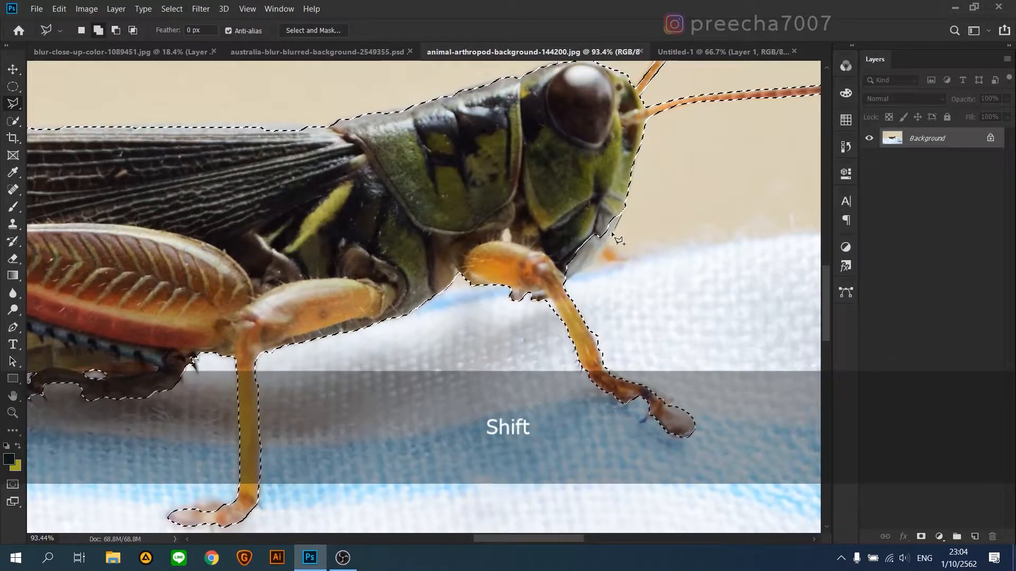
left_click(593, 265)
left_click(566, 277)
left_click(545, 276)
left_click(521, 247)
left_click(553, 189)
scroll(589, 233, "down", 2)
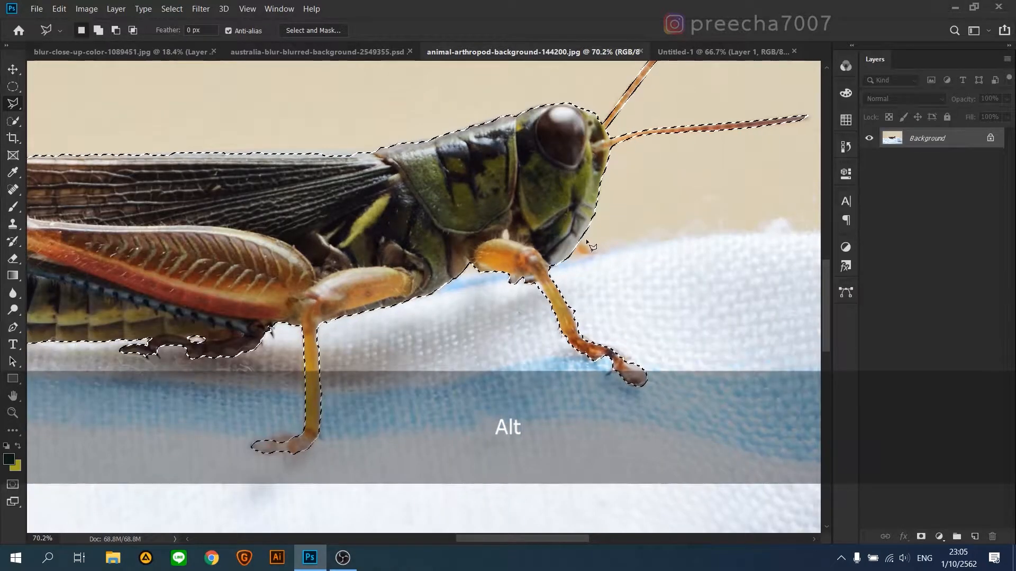
Add the small orange leg tip sticking out just below the grasshopper's chin to the selection.
left_click(583, 238, "shift")
left_click(598, 249)
left_click(587, 254)
left_click(582, 239)
scroll(520, 236, "down", 3)
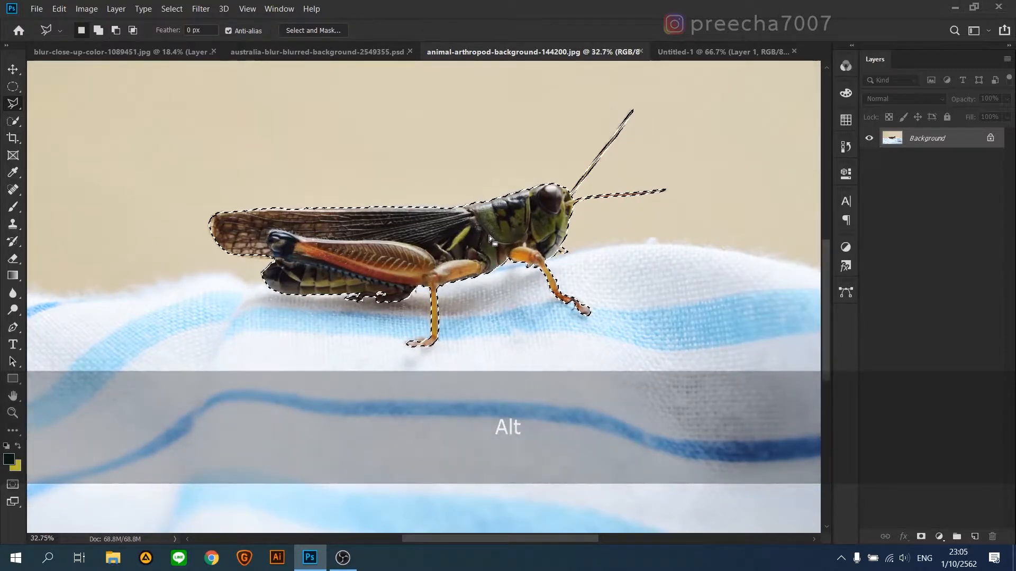
Refine the grasshopper selection in Select and Mask with Smooth at 11 and Shift Edge at -30%.
key("ctrl+alt+r")
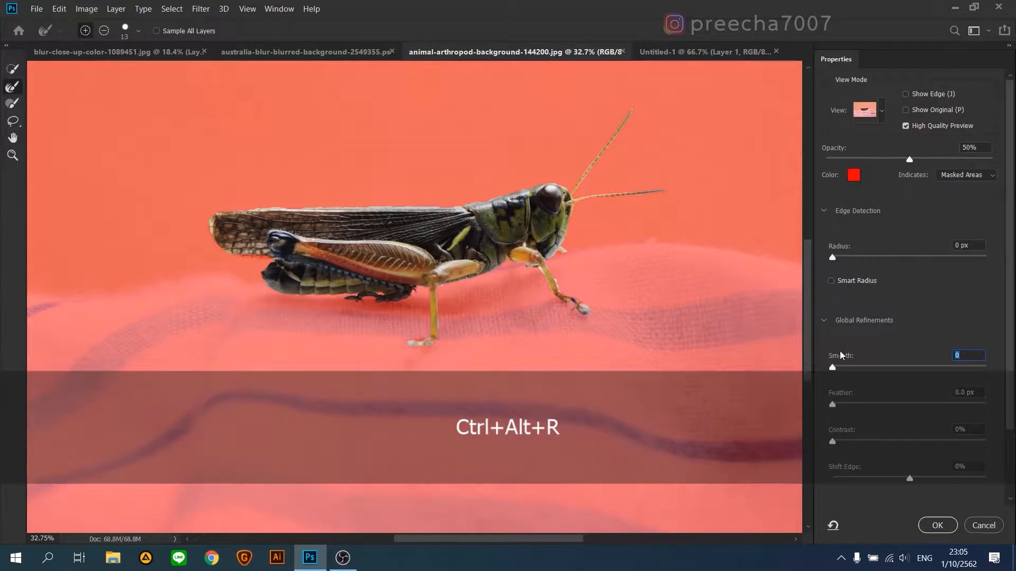
left_click_drag(835, 367, 851, 370)
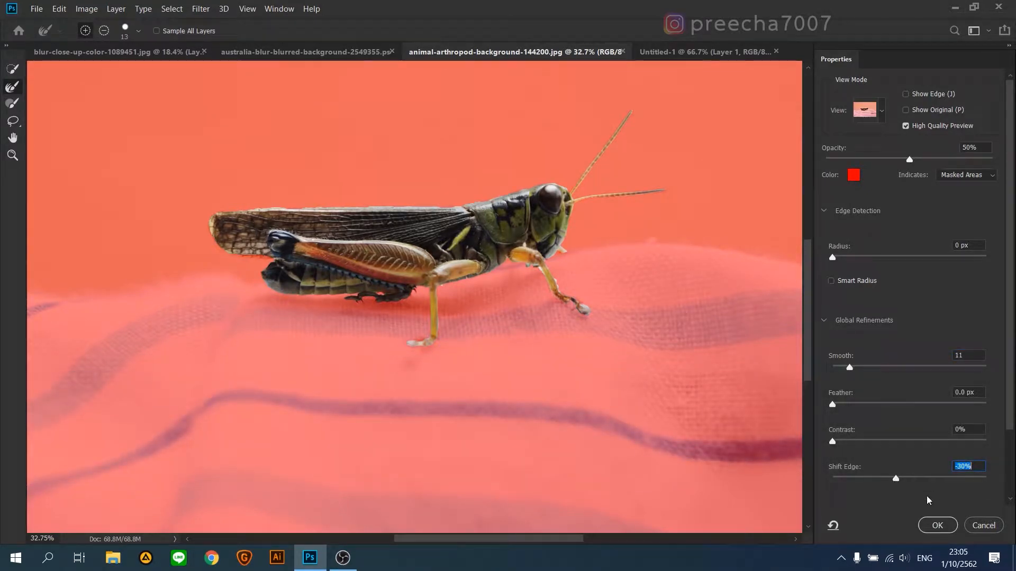
left_click(936, 525)
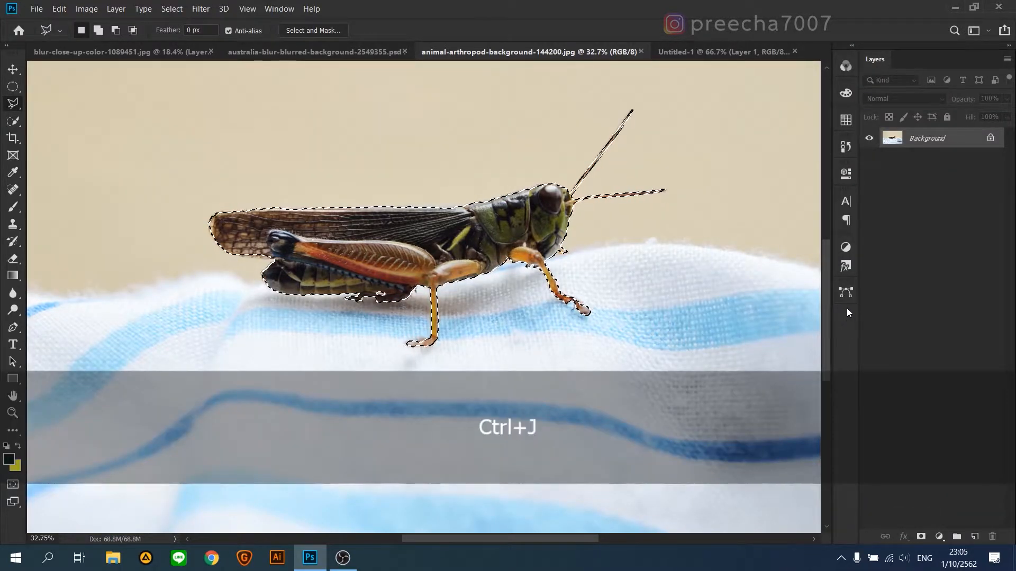
Copy the selected grasshopper to its own layer and bring it into the Untitled-1 document over the leaf background.
key("ctrl+j")
left_click(12, 69)
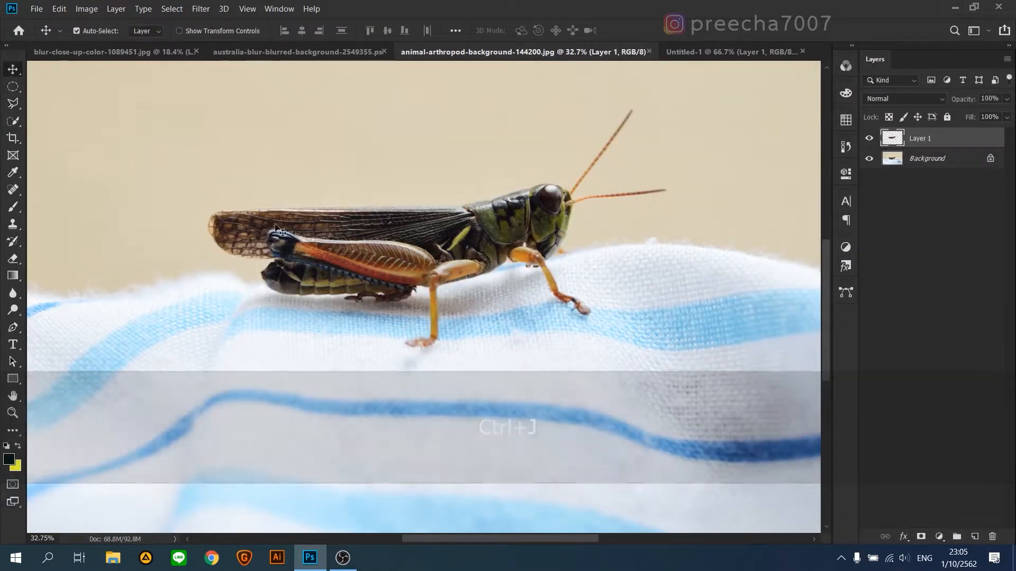
left_click_drag(407, 260, 442, 312)
left_click_drag(416, 355, 433, 314)
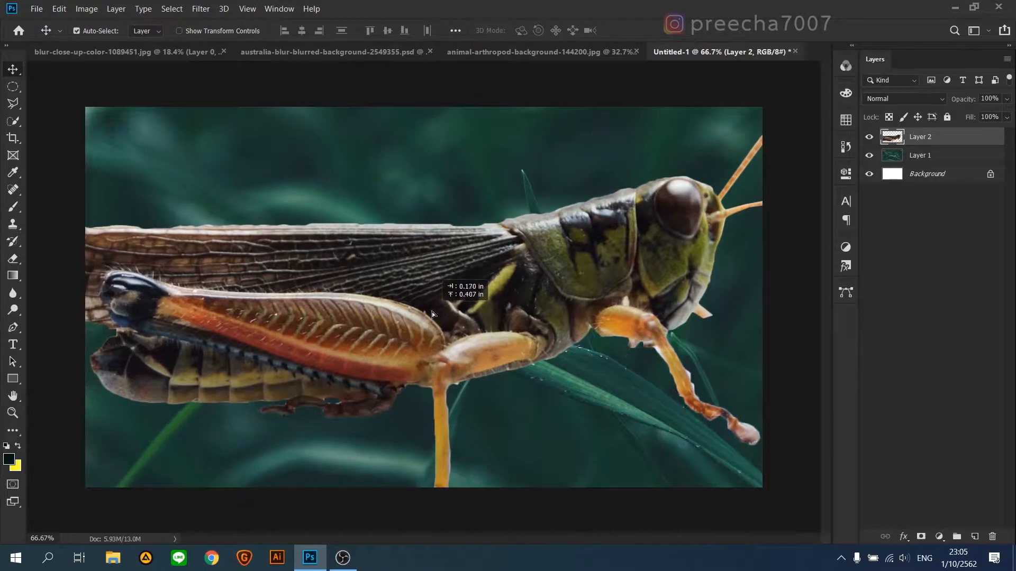
Flip the grasshopper horizontally with Free Transform and shift it so its head comes into the canvas.
key("ctrl+t")
right_click(412, 284)
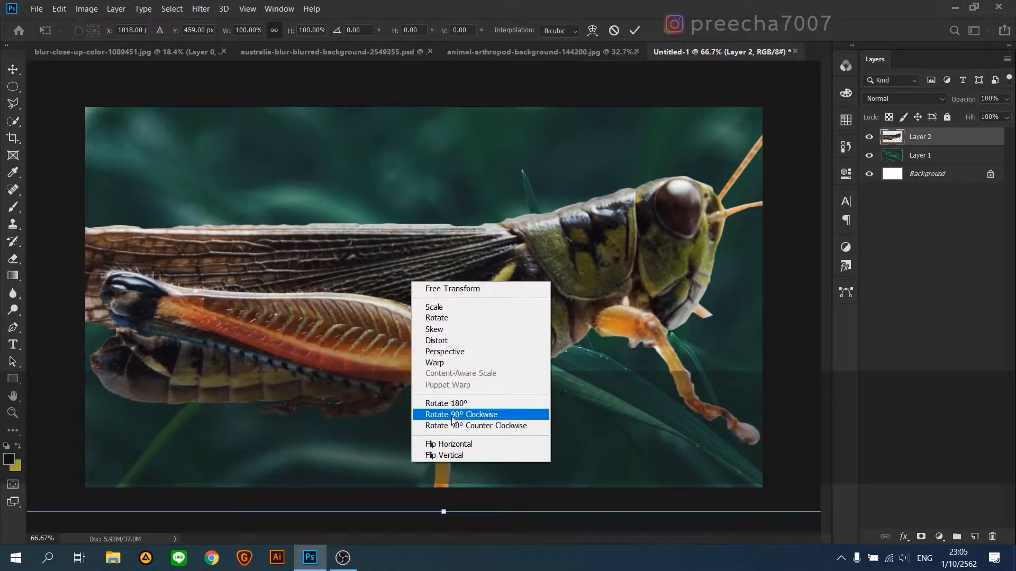
left_click(450, 444)
left_click_drag(34, 288, 220, 293)
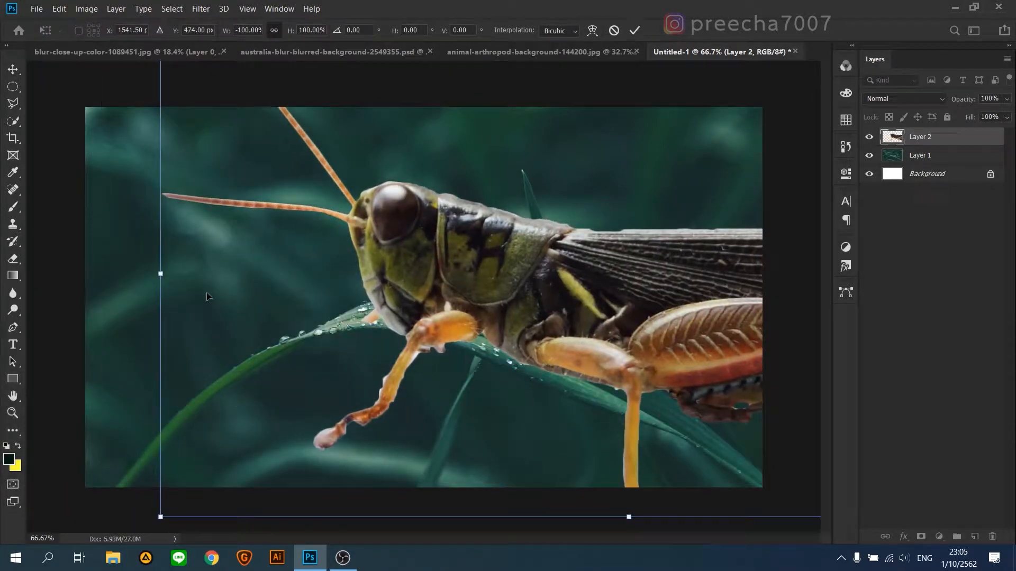
Scale the grasshopper down proportionally to about 20.7% and position it standing on the dewy leaf, then apply the transform.
left_click_drag(162, 274, 523, 308)
left_click_drag(707, 299, 420, 282)
left_click_drag(234, 261, 449, 257)
left_click_drag(632, 279, 489, 306)
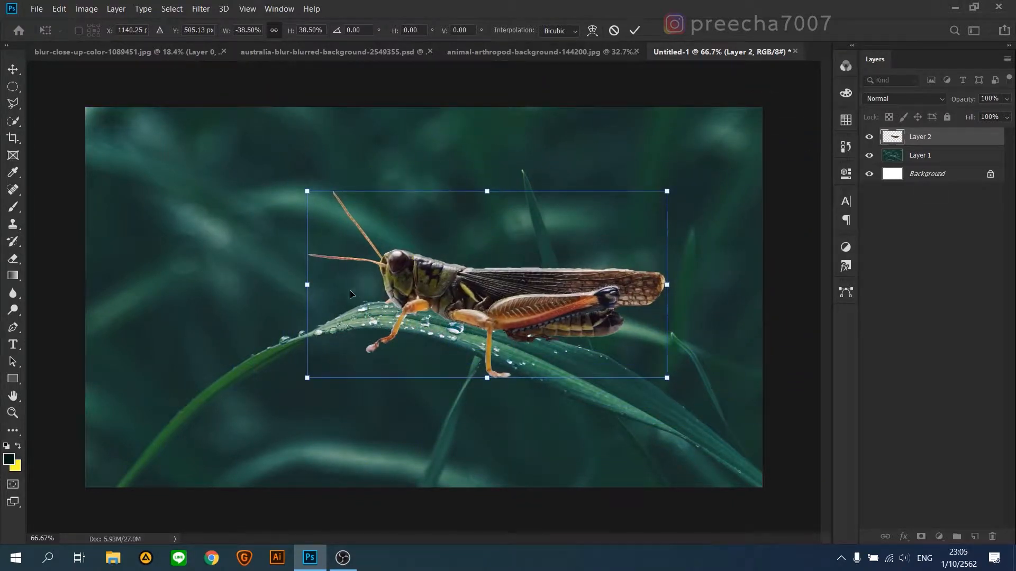
left_click_drag(307, 286, 399, 286)
left_click_drag(530, 289, 490, 302)
left_click_drag(352, 299, 376, 298)
left_click_drag(491, 306, 468, 302)
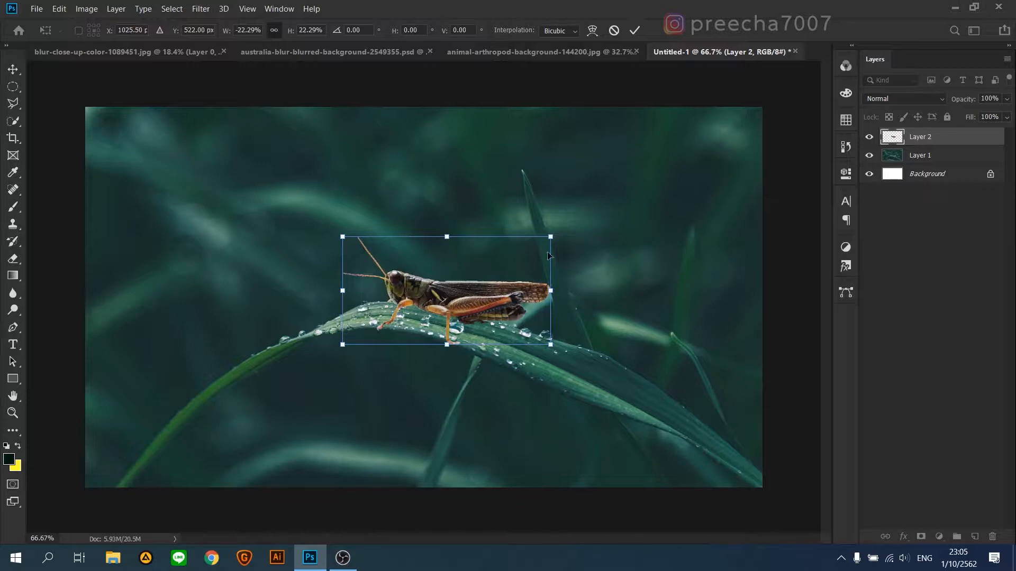
left_click_drag(551, 237, 543, 241)
left_click_drag(475, 301, 476, 306)
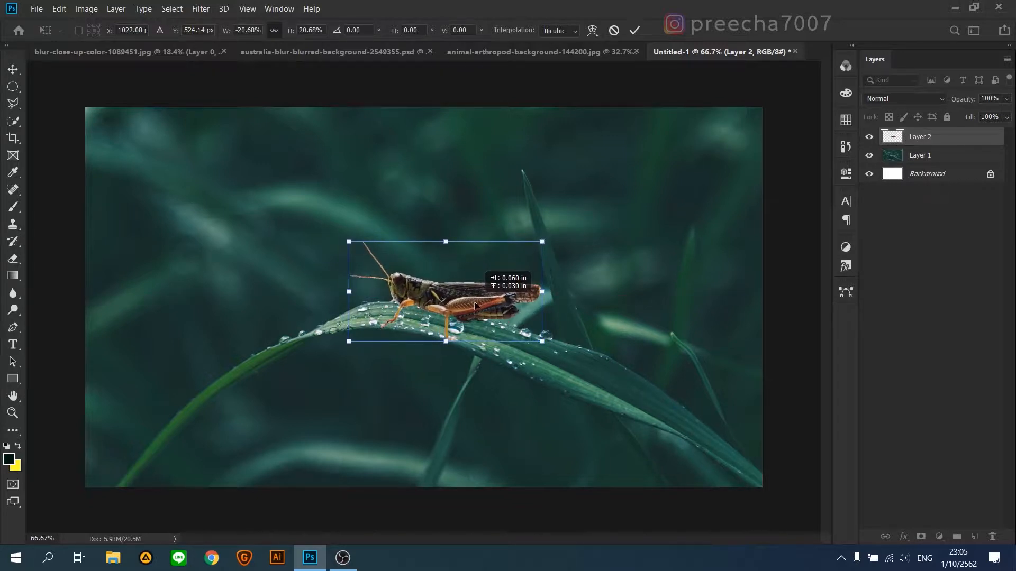
key("Return")
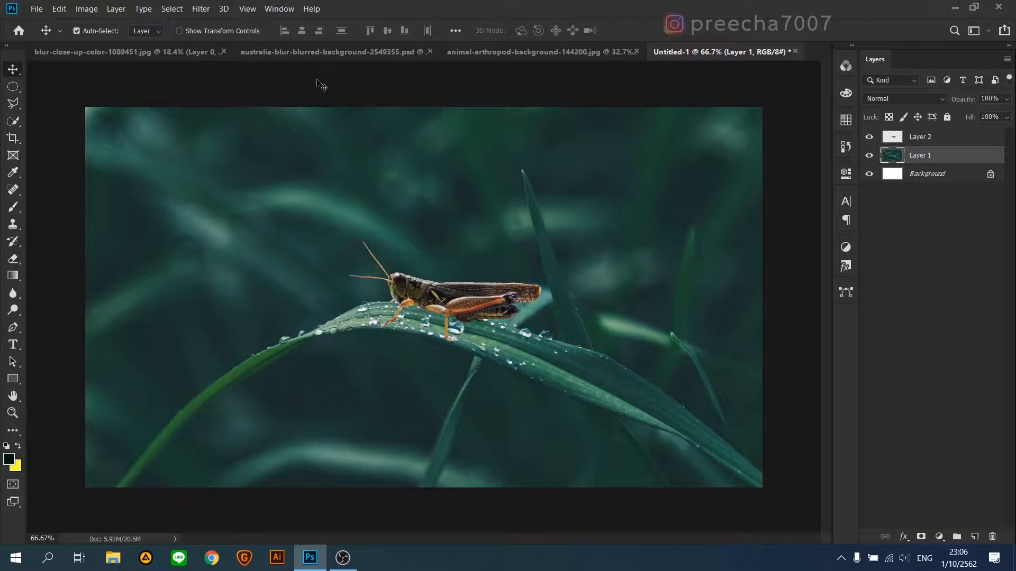
In the australia-blur-blurred-background-2549355 photo, start a Pen tool path around the front and top of the scooter rider's yellow helmet.
left_click(313, 52)
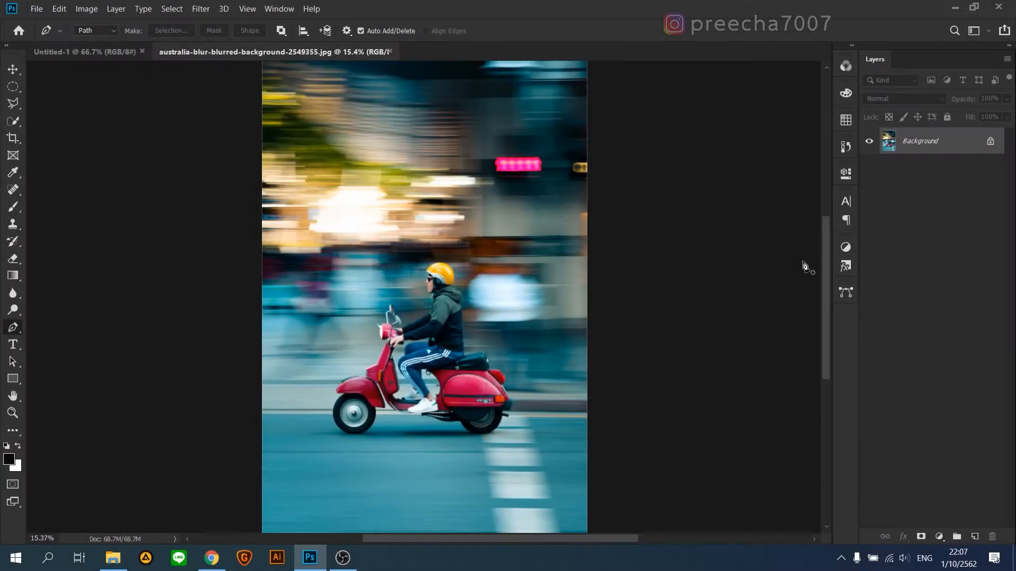
key("alt")
scroll(436, 284, "up", 10)
left_click_drag(409, 203, 353, 302)
scroll(252, 287, "up", 3)
left_click(256, 281)
left_click_drag(276, 252, 290, 250)
left_click(305, 224)
left_click_drag(363, 231, 171, 388)
left_click(295, 220, "alt")
left_click_drag(609, 202, 712, 238)
left_click(610, 203, "alt")
Continue the path down the curved back of the yellow helmet to its lower rear corner.
scroll(526, 279, "down", 5)
scroll(526, 280, "up", 3)
left_click_drag(571, 282, 616, 410)
left_click(571, 282, "alt")
scroll(562, 312, "down", 2)
left_click_drag(544, 336, 483, 444)
scroll(568, 359, "up", 5)
left_click(508, 313, "alt")
key("ctrl+z")
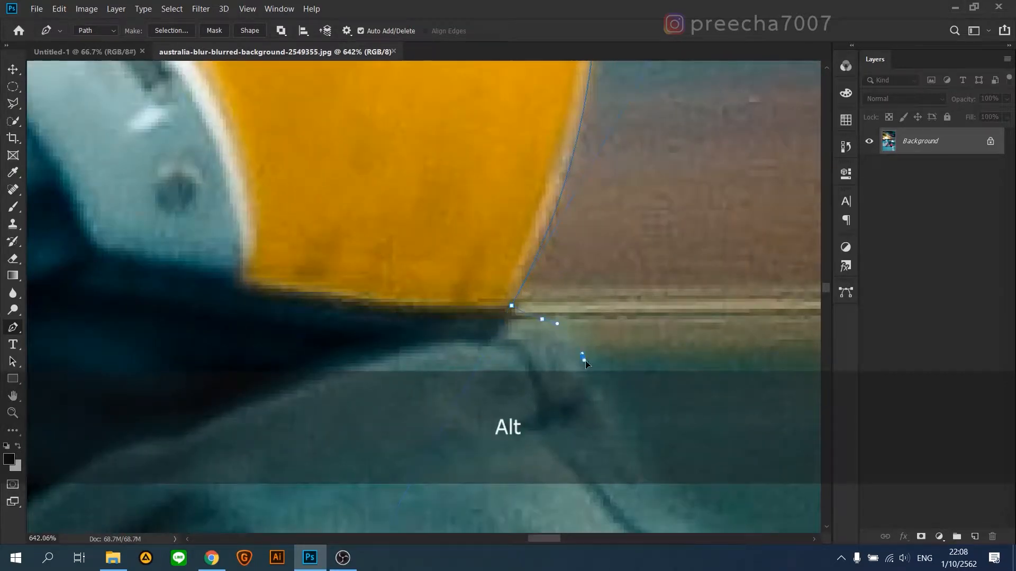
Trace the path from the helmet around the outer edge of the jacket's hood to its underside.
scroll(587, 365, "down", 5)
left_click_drag(587, 365, 502, 269)
left_click_drag(517, 309, 526, 319)
left_click_drag(597, 359, 470, 123)
scroll(616, 365, "up", 3)
left_click_drag(490, 264, 495, 295)
scroll(495, 317, "down", 1)
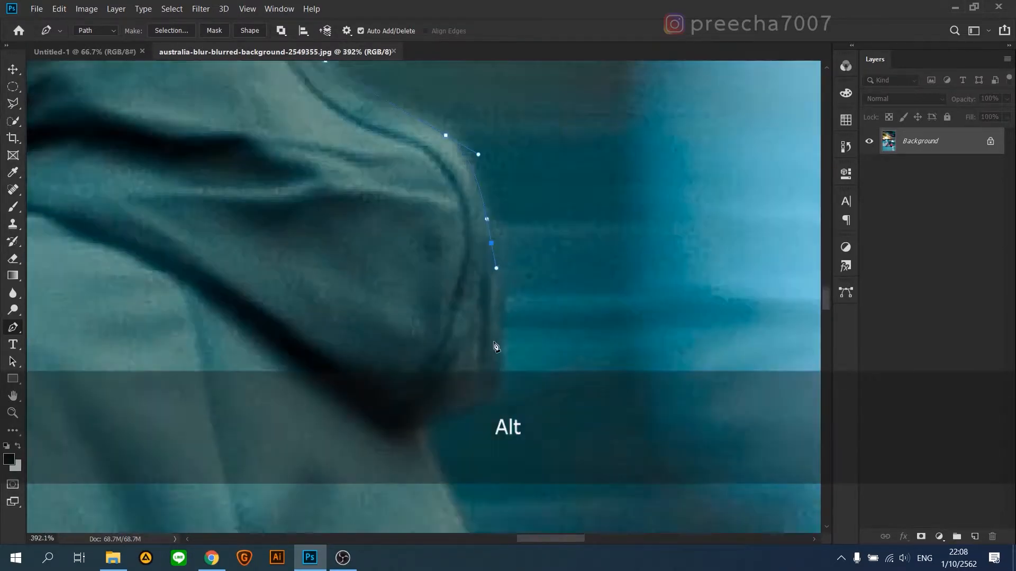
left_click_drag(496, 382, 492, 400)
left_click_drag(453, 413, 519, 259)
left_click(481, 280)
Extend the path down the rider's upper back, past the seam between the green and dark blue jacket sections.
scroll(487, 283, "down", 3)
left_click_drag(500, 305, 510, 220)
left_click_drag(529, 280, 534, 296)
scroll(530, 288, "up", 6)
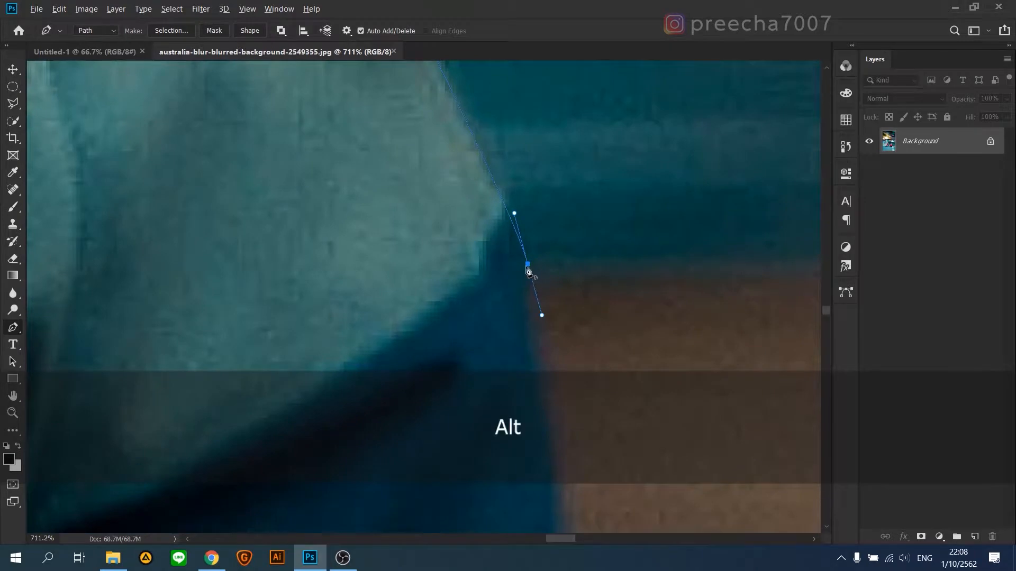
left_click(527, 267, "alt")
left_click_drag(552, 447, 498, 234)
left_click(507, 285, "alt")
scroll(508, 286, "down", 2)
left_click_drag(508, 337, 508, 349)
scroll(508, 347, "down", 5)
left_click_drag(511, 413, 549, 235)
left_click_drag(562, 280, 564, 289)
Carry the path down the lower back of the jacket to where the rider meets the scooter seat.
left_click_drag(561, 391, 561, 399)
left_click_drag(572, 451, 573, 462)
left_click_drag(574, 467, 536, 276)
left_click_drag(535, 293, 535, 298)
left_click_drag(537, 308, 539, 313)
left_click_drag(550, 321, 531, 244)
left_click(535, 376)
Trace the path along the top of the black scooter seat and around its rear end.
left_click_drag(542, 350, 323, 350)
left_click_drag(529, 301, 560, 291)
left_click_drag(633, 281, 648, 286)
left_click_drag(679, 325, 686, 341)
left_click_drag(664, 369, 531, 211)
Outline the small fittings on the seat's rear edge with the path, down to the seat's lower rear corner.
scroll(531, 212, "up", 3)
left_click(571, 224)
left_click_drag(598, 248, 602, 254)
left_click_drag(620, 319, 601, 348)
left_click_drag(610, 364, 608, 222)
left_click(627, 370)
scroll(592, 222, "down", 10)
scroll(609, 238, "up", 9)
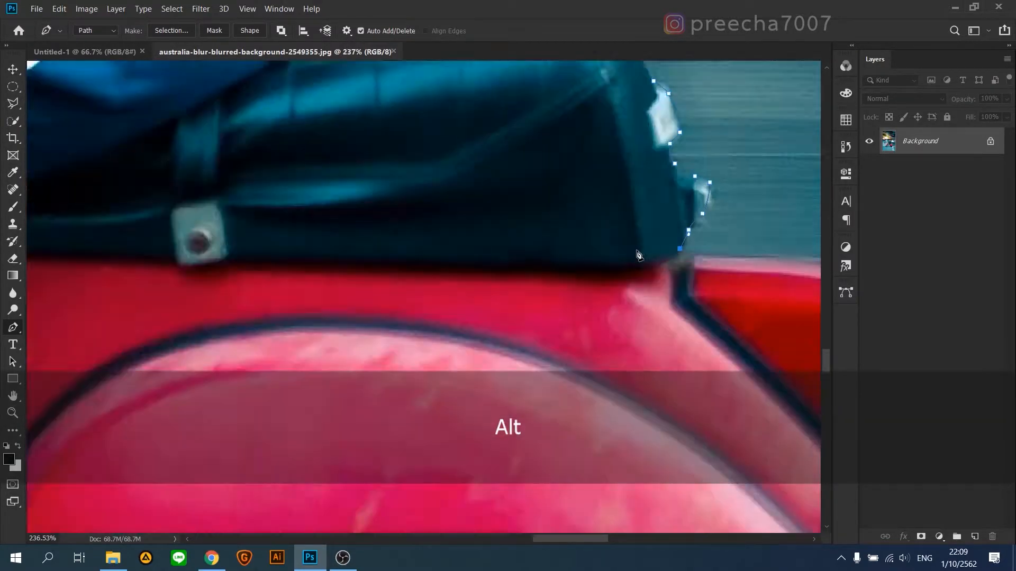
Run the path forward along the seat's lower edge above the red bodywork and around the metal stud plate.
left_click_drag(658, 277, 646, 281)
left_click_drag(495, 278, 452, 276)
left_click_drag(452, 275, 762, 332)
left_click(504, 333)
left_click_drag(490, 300, 478, 302)
left_click(449, 301)
left_click_drag(402, 307, 707, 342)
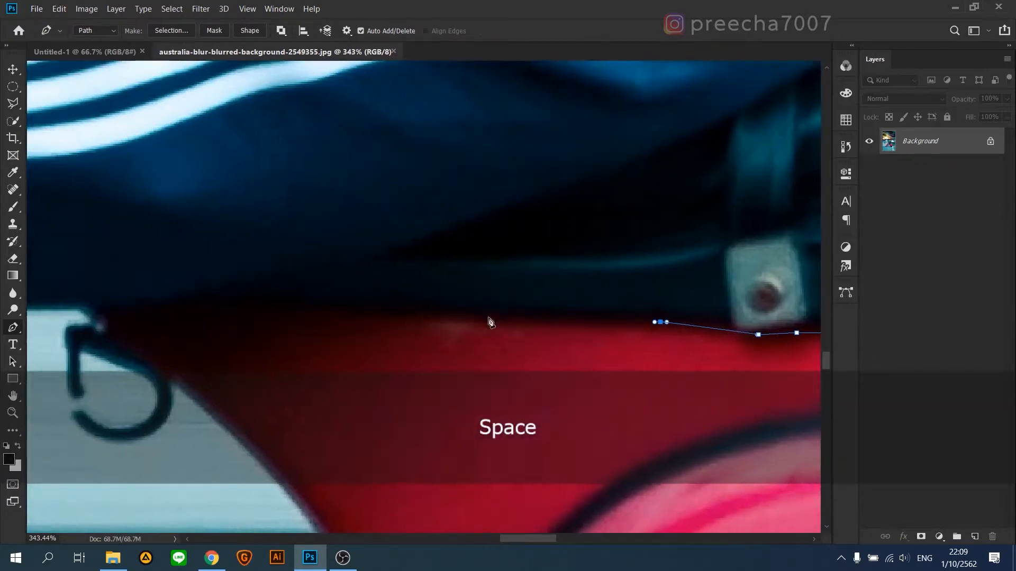
Continue the path along the rest of the seat's lower edge to its front end above the hook.
left_click(465, 320)
left_click(390, 321)
scroll(389, 296, "down", 3)
left_click_drag(475, 305, 466, 305)
left_click(411, 304)
scroll(365, 321, "down", 7)
left_click(338, 317)
left_click(278, 317)
Trace the path down the back edge of the rider's near trouser leg towards the cuff.
left_click_drag(362, 426, 456, 337)
scroll(402, 228, "up", 10)
left_click_drag(438, 257, 437, 206)
left_click_drag(526, 336, 533, 353)
scroll(529, 347, "down", 6)
left_click(422, 262)
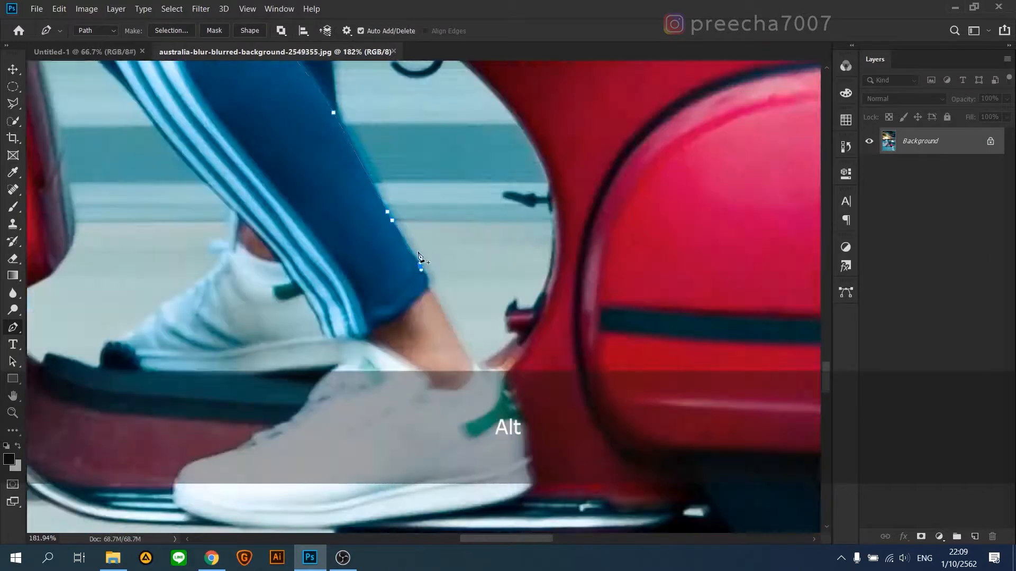
Continue the path from the trouser cuff down the bare ankle and around the heel of the white shoe.
scroll(421, 263, "up", 5)
left_click(391, 159)
left_click(434, 250)
left_click_drag(441, 257, 445, 258)
left_click(470, 259)
left_click(487, 292)
left_click_drag(506, 331, 510, 345)
left_click(519, 427)
Trace the path forward along the underside of the white shoe's sole, undoing one misplaced point.
left_click_drag(345, 479, 455, 284)
key("ctrl+z")
left_click_drag(709, 250, 685, 256)
left_click_drag(555, 268, 534, 274)
left_click_drag(479, 279, 468, 281)
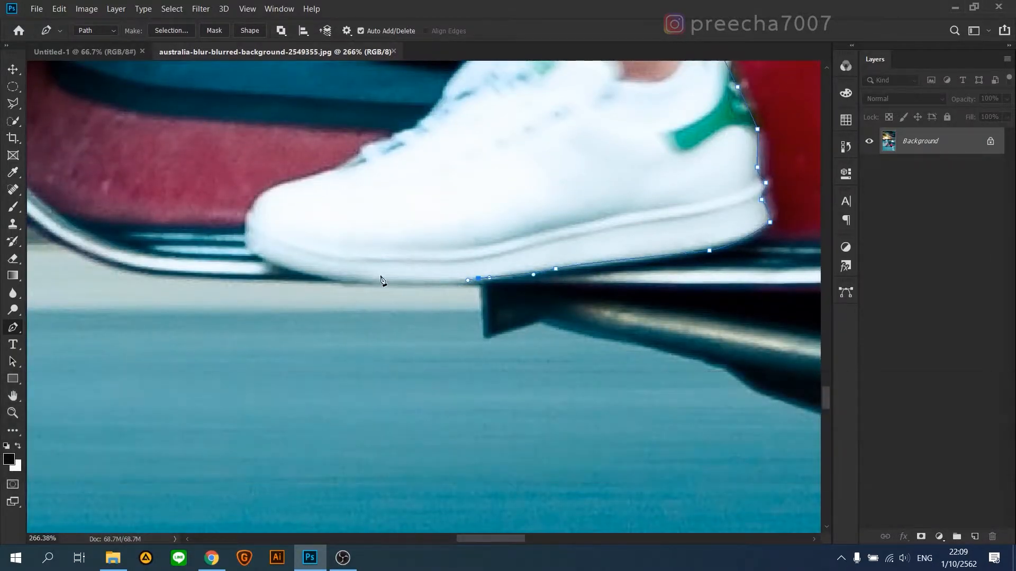
Trace the path around the white shoe's toe and up over its laces to the near trouser cuff.
left_click_drag(299, 183, 258, 359)
left_click_drag(324, 325, 329, 322)
left_click_drag(365, 306, 397, 278)
left_click(406, 261)
left_click_drag(440, 228, 461, 295)
left_click_drag(461, 280, 468, 271)
left_click(482, 338, "alt")
left_click(406, 295)
Continue the path up the front edge of the near trouser leg, along the shin to the knee.
left_click_drag(346, 214, 499, 400)
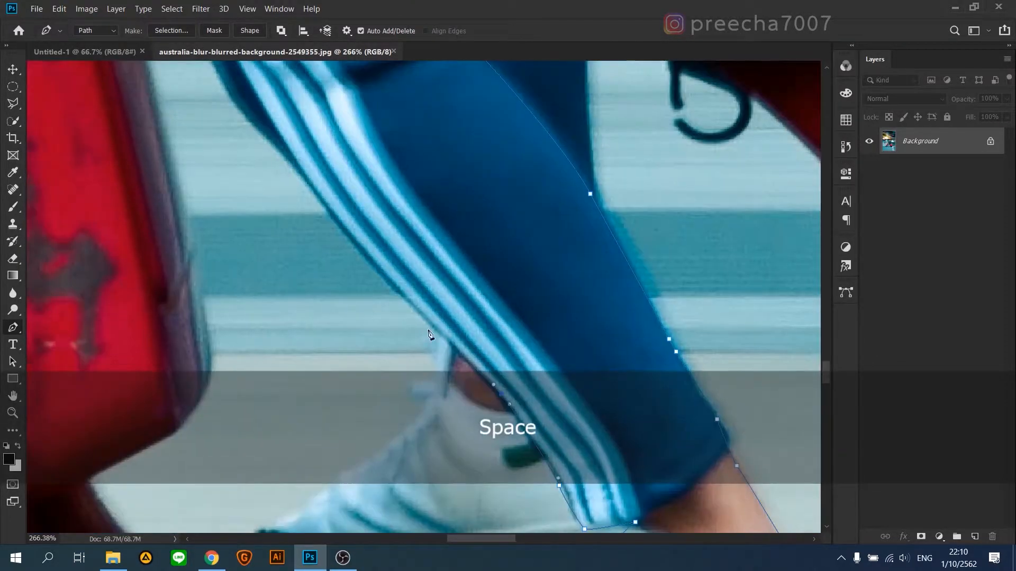
left_click(419, 316)
left_click_drag(382, 273, 377, 269)
left_click_drag(379, 265, 448, 378)
left_click_drag(380, 304, 378, 296)
left_click_drag(373, 283, 417, 353)
left_click_drag(369, 311, 356, 301)
left_click_drag(349, 283, 349, 347)
left_click_drag(311, 285, 309, 271)
left_click_drag(315, 233, 296, 312)
mouse_move(297, 202)
left_mouse_down()
mouse_move(340, 141)
mouse_move(298, 206)
left_mouse_up()
left_click(298, 206, "alt")
Trace the path over the top of the near knee to the far leg, undoing misplaced points.
left_click_drag(440, 113, 411, 201)
key("ctrl+z")
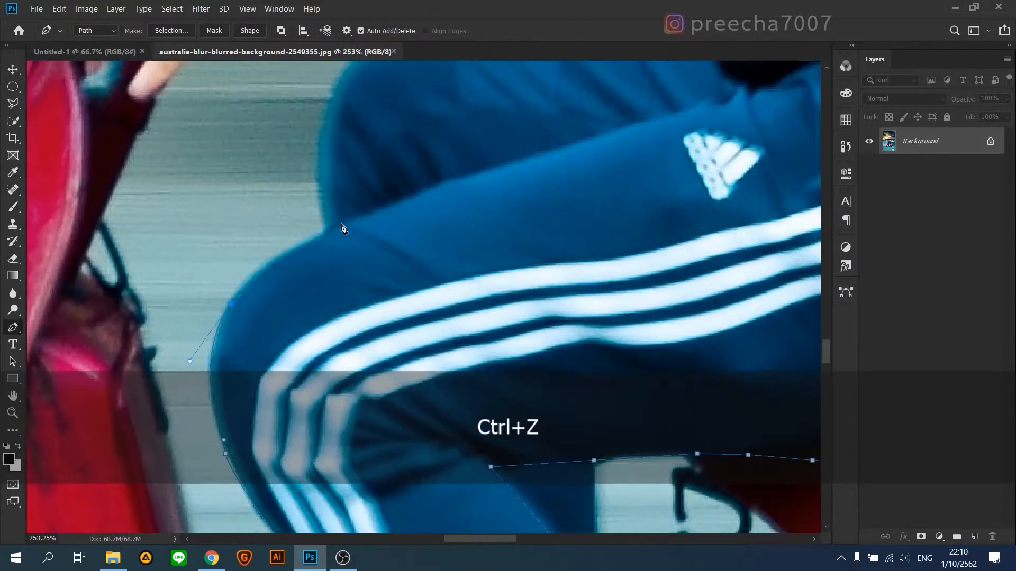
left_click_drag(534, 217, 270, 386)
left_click_drag(327, 305, 451, 283)
scroll(450, 286, "down", 10)
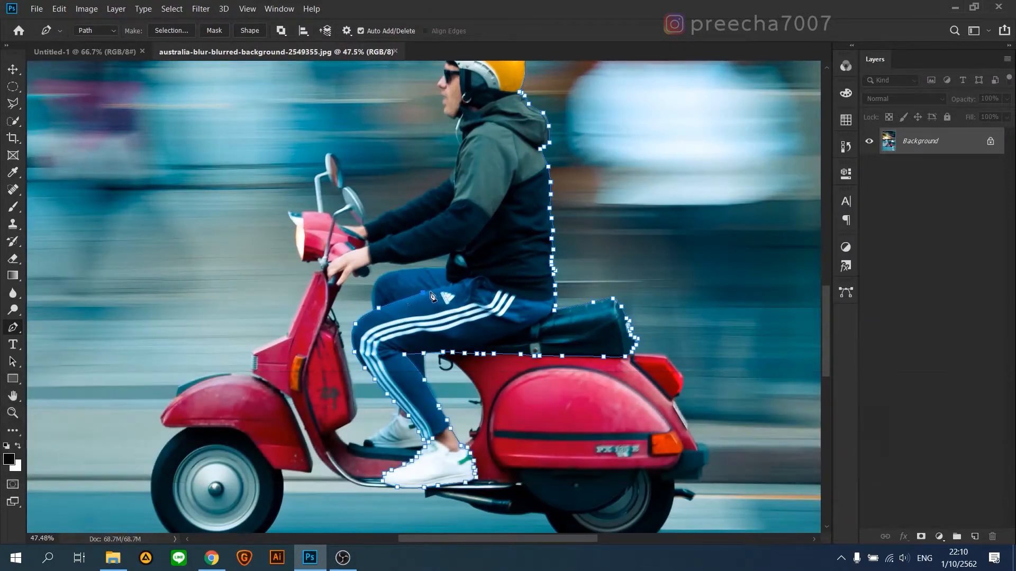
scroll(407, 303, "up", 10)
key("BackSpace")
key("ctrl+z")
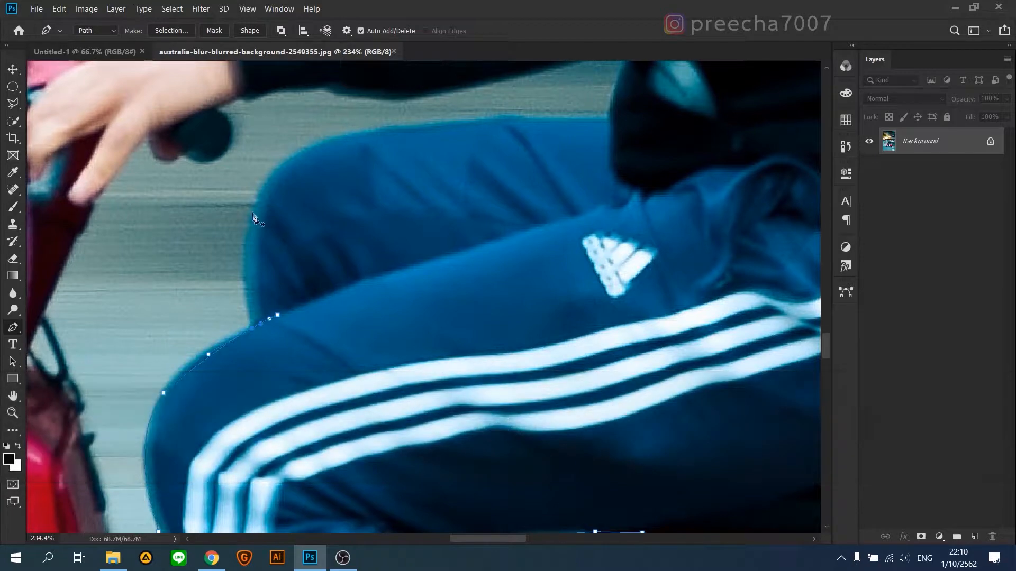
key("ctrl+z")
scroll(280, 353, "up", 8)
left_click(209, 264)
scroll(217, 264, "down", 6)
Trace the path around the far knee and along the top of the far thigh to the jacket.
left_click_drag(218, 263, 215, 358)
left_click_drag(224, 137, 174, 269)
left_click_drag(307, 226, 408, 214)
left_click(307, 227, "alt")
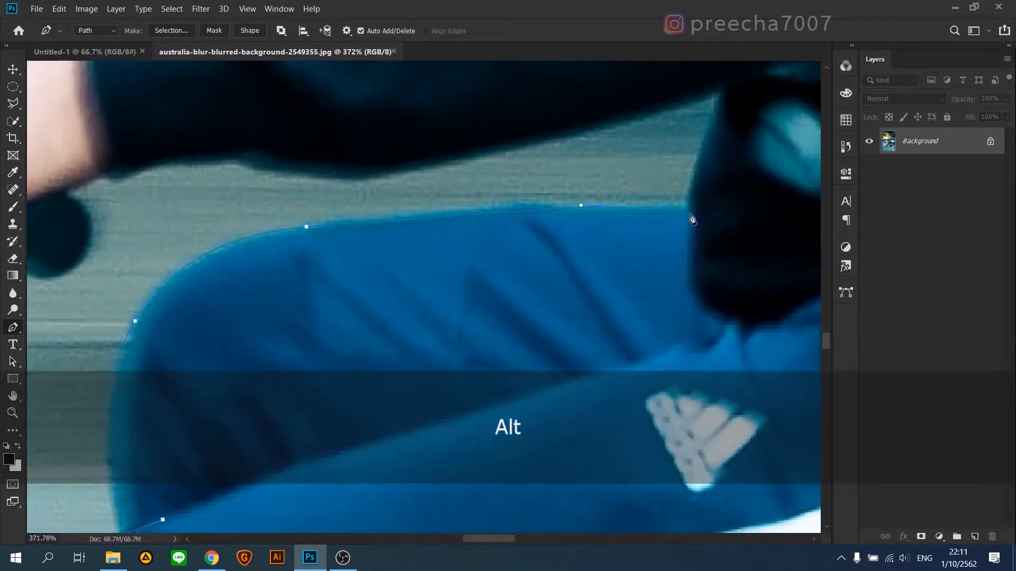
left_click(690, 212)
left_click_drag(689, 217, 408, 364)
Continue the path along the underside of the near jacket sleeve towards the wrist.
left_click(435, 243)
scroll(434, 246, "down", 4)
left_click_drag(279, 286, 233, 292)
left_click_drag(481, 315, 551, 313)
scroll(166, 279, "up", 6)
left_click(549, 290, "alt")
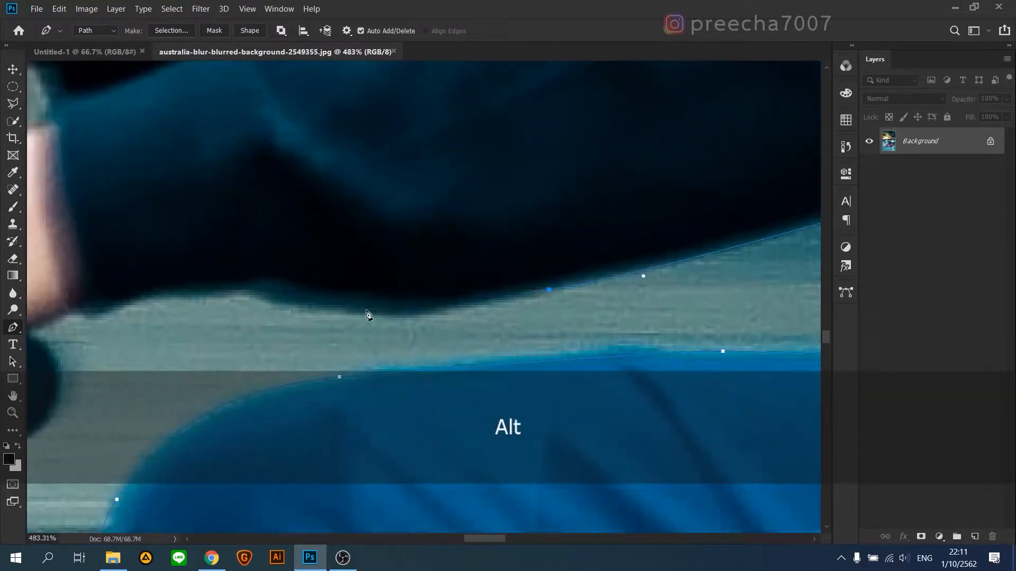
left_click_drag(369, 315, 459, 289)
Trace the path around the dark round end of the handlebar grip below the rider's wrist.
left_click_drag(355, 366, 342, 414)
left_click(356, 367, "alt")
scroll(354, 369, "down", 1)
left_click_drag(283, 349, 243, 334)
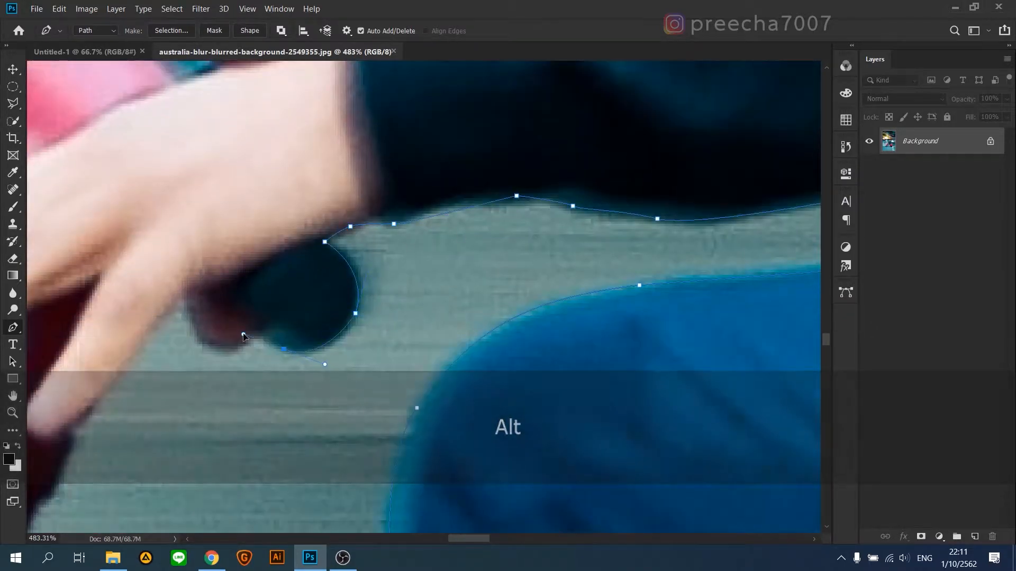
left_click(202, 333)
scroll(254, 271, "down", 4)
scroll(380, 272, "up", 4)
Trace the path down the rider's lowest finger and onto the rear edge of the steering column.
left_click(380, 271)
left_click(356, 313)
left_click_drag(357, 312, 514, 146)
left_click(479, 211)
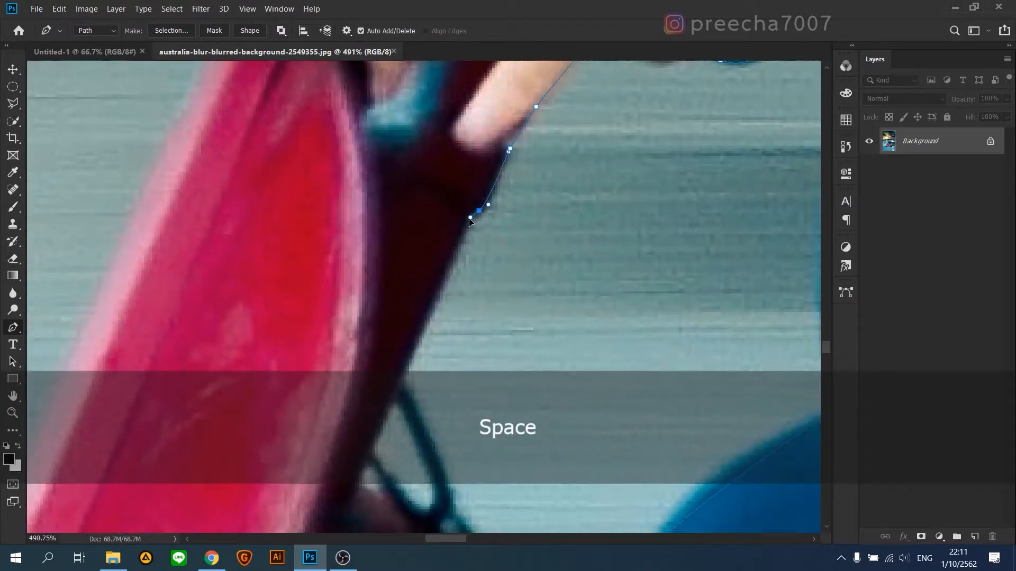
Continue the path down the column, past the hanging cables and along the rear edge of the scooter's front storage box.
scroll(465, 241, "down", 8)
scroll(497, 241, "down", 5)
scroll(418, 249, "up", 6)
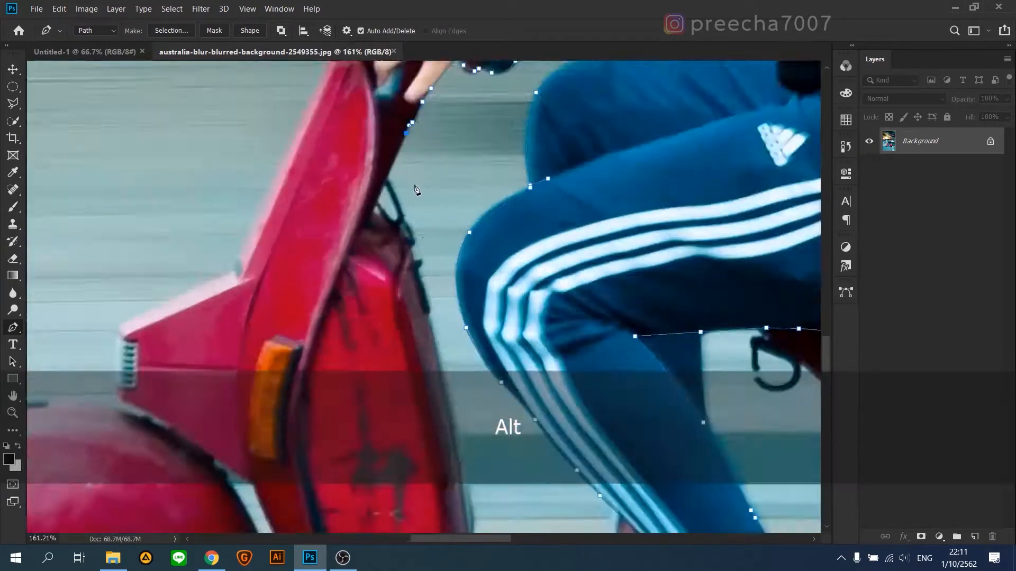
scroll(418, 249, "down", 2)
scroll(418, 249, "up", 2)
scroll(418, 249, "up", 4)
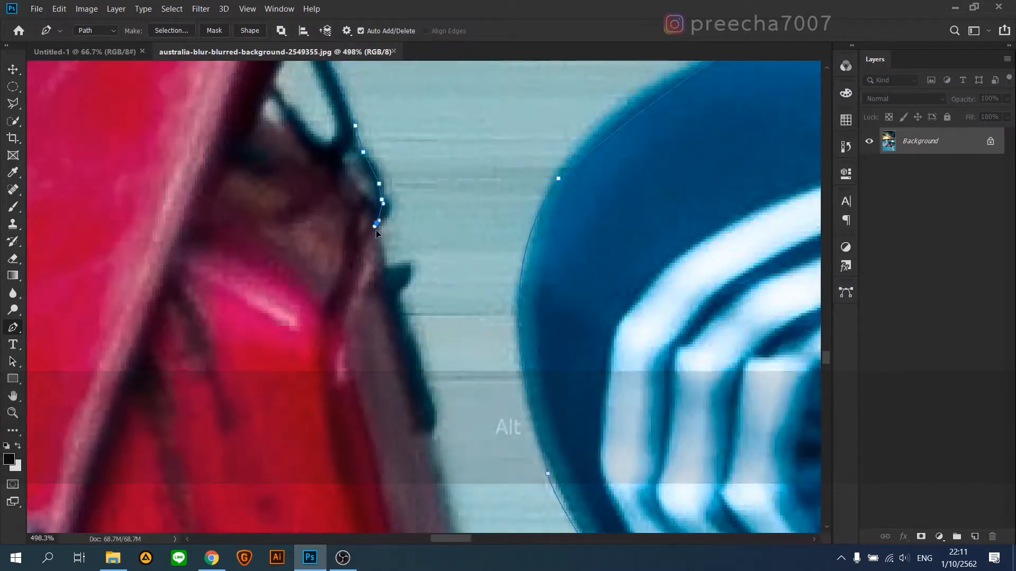
scroll(400, 302, "down", 4)
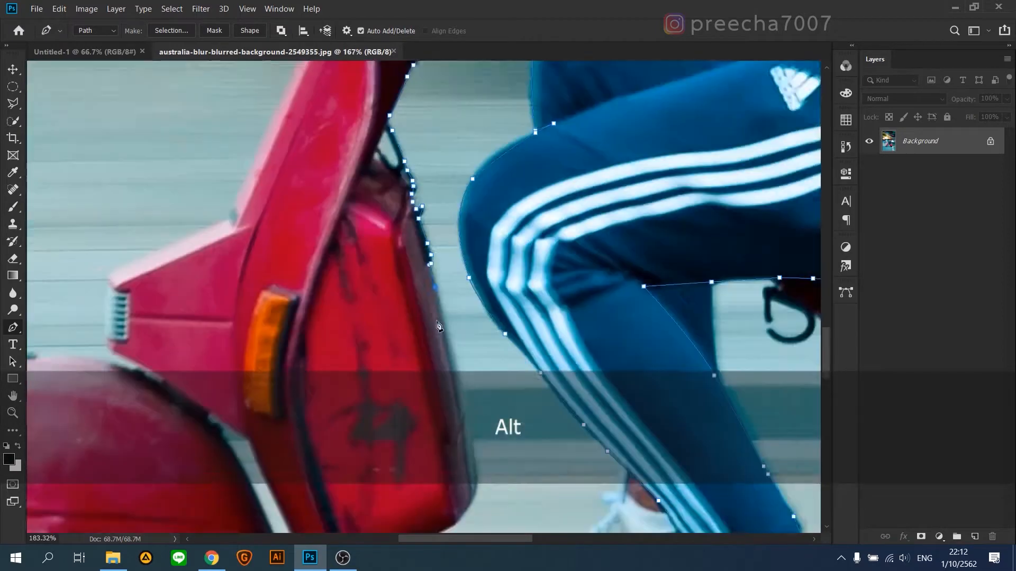
left_click(443, 325)
left_click_drag(443, 324, 594, 343)
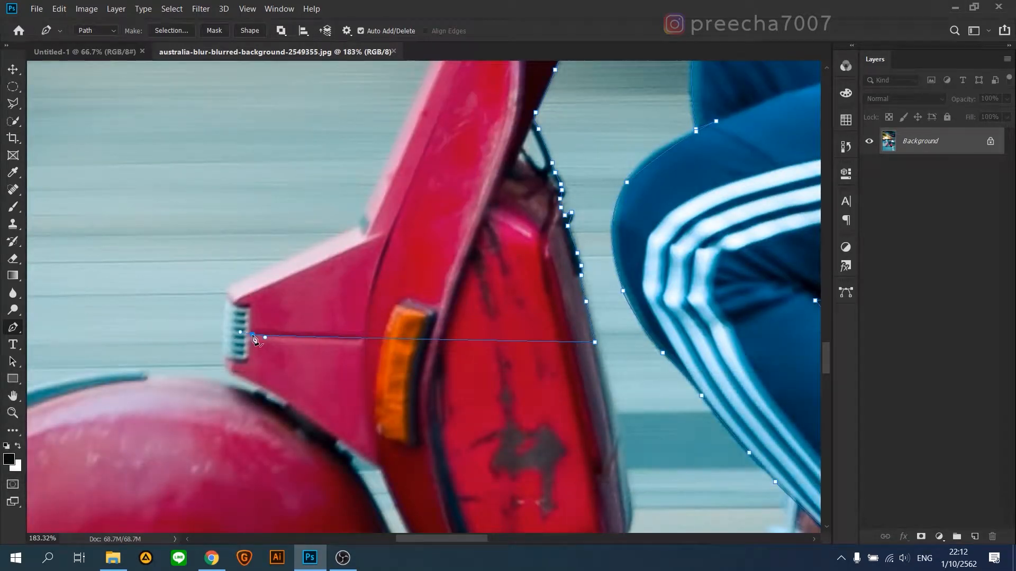
Run the path across the scooter's front body to the nose grille and trace up over the nose towards the leg shield.
scroll(223, 320, "up", 5)
left_click(237, 223)
left_click_drag(239, 226, 159, 324)
left_click_drag(413, 181, 263, 351)
left_click(445, 258)
left_click_drag(445, 258, 359, 376)
left_click_drag(452, 182, 318, 349)
Trace the path up the front edge of the red leg shield towards its upper end below the handlebars.
left_click(417, 127)
left_click_drag(437, 125, 292, 418)
left_click_drag(383, 167, 269, 379)
left_click(383, 168, "alt")
scroll(376, 204, "up", 1)
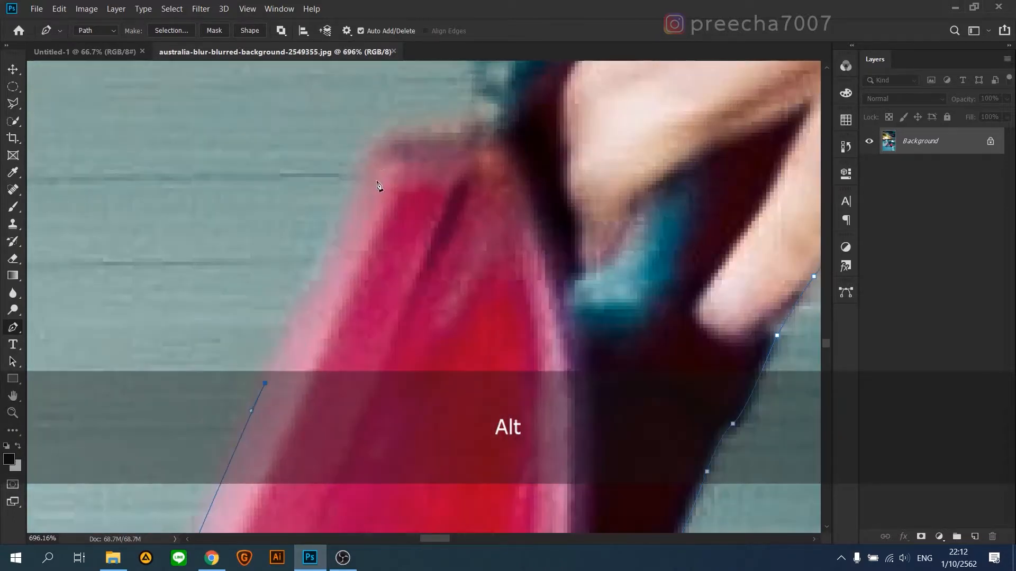
scroll(460, 167, "down", 4)
scroll(469, 295, "up", 4)
Trace the path around the leg shield's top and along the underside of the handlebar housing to the headlight's lower tip.
left_click_drag(461, 90, 470, 253)
left_click(497, 350)
left_click(447, 230)
left_click_drag(349, 231, 577, 312)
left_click(576, 311)
left_click(549, 324)
left_click(462, 312)
left_click_drag(462, 313, 474, 483)
Trace the path up the headlight's front edge and along the top of its housing to the first mirror's stem.
left_click_drag(398, 253, 392, 196)
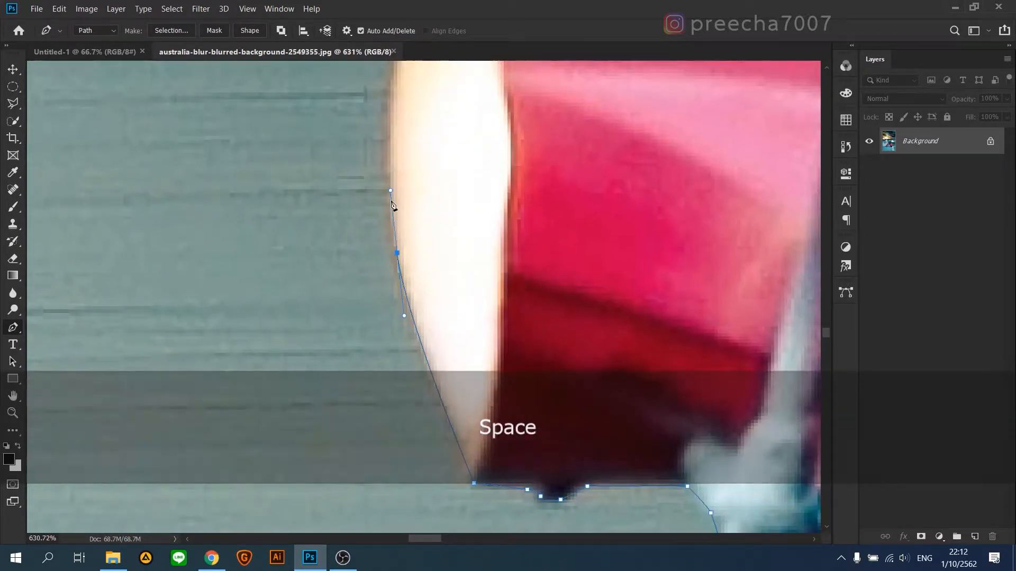
scroll(390, 271, "down", 2)
left_click_drag(396, 118, 401, 103)
left_click(396, 152, "alt")
left_click_drag(392, 150, 404, 279)
left_click(309, 142)
mouse_move(333, 123)
left_mouse_down()
mouse_move(359, 127)
mouse_move(311, 335)
left_mouse_up()
left_click(638, 130)
Continue the path up the outer edge of the first mirror's stem and around its bend to the mirror head.
scroll(388, 273, "down", 8)
scroll(395, 236, "up", 8)
left_click(338, 138)
left_click(296, 215)
left_click(339, 163, "alt")
mouse_move(339, 163)
left_mouse_down()
mouse_move(378, 150)
mouse_move(360, 324)
left_mouse_up()
left_click(431, 127)
Trace the path over the top of the first mirror head and down its rear edge to the second mirror.
left_click_drag(362, 112, 408, 77)
left_click(363, 112, "alt")
left_click_drag(483, 156, 533, 243)
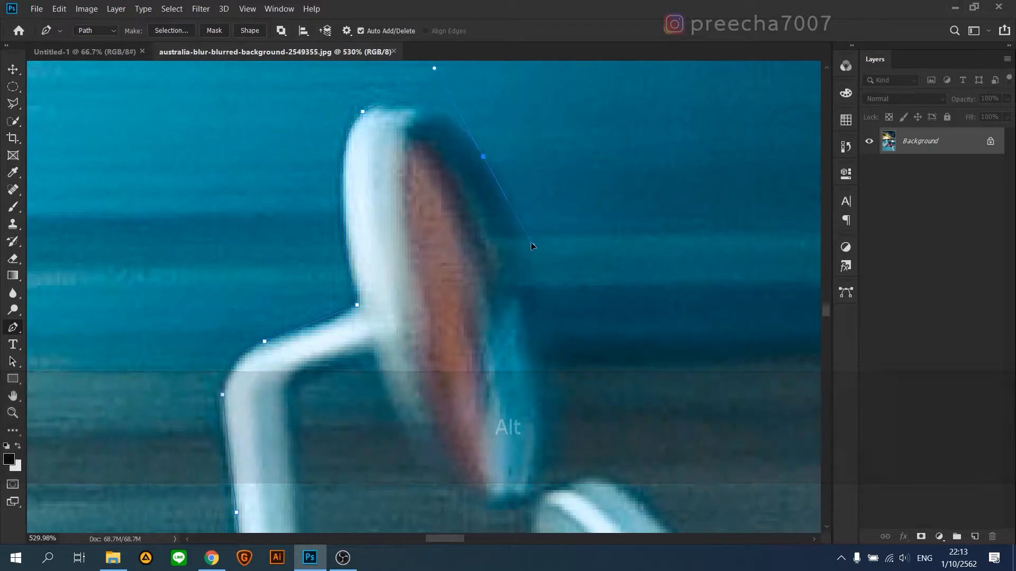
left_click(483, 156, "alt")
scroll(529, 254, "down", 3)
left_click_drag(546, 289, 541, 420)
left_click(546, 289, "alt")
left_click_drag(541, 358, 512, 230)
left_click(540, 359, "alt")
scroll(513, 229, "up", 4)
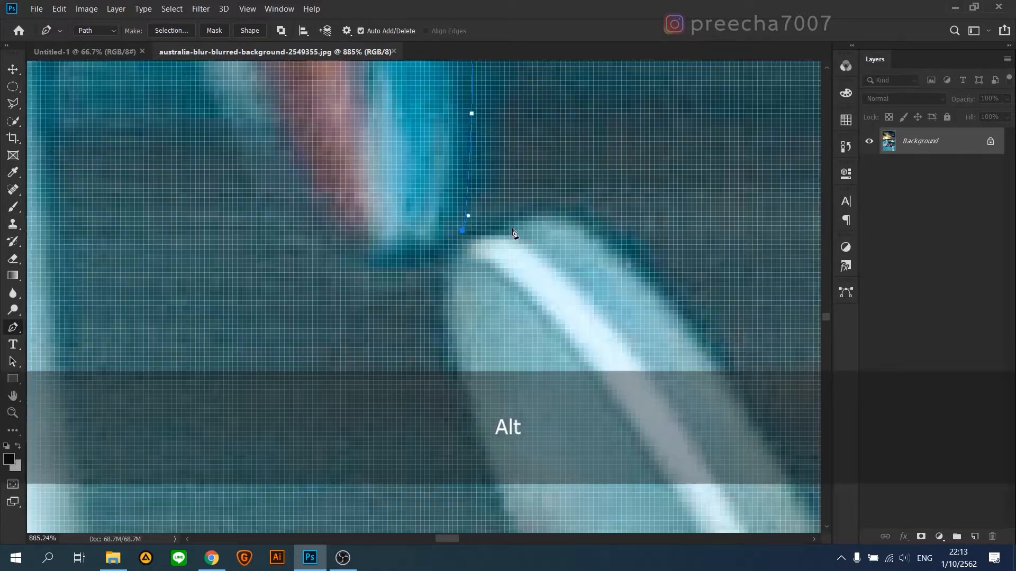
Trace the path around the second mirror head's outer edge and lower tip, then back to its stem.
scroll(571, 258, "down", 5)
left_click_drag(572, 258, 429, 88)
left_click_drag(556, 251, 514, 291)
left_click(556, 251, "alt")
scroll(561, 264, "down", 3)
left_click(551, 284, "alt")
left_click(416, 177)
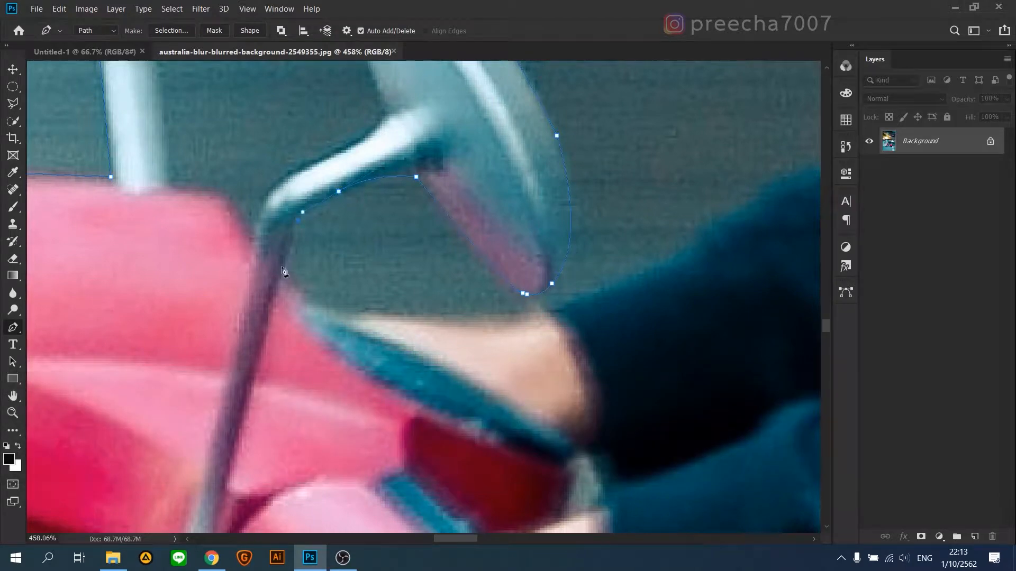
Trace the path along the top of the rider's far hand to the start of the jacket sleeve, undoing a misplaced point.
left_click(457, 319)
left_click_drag(530, 310, 567, 304)
scroll(567, 303, "down", 5)
left_click_drag(603, 267, 563, 288)
scroll(562, 288, "up", 5)
left_click(450, 318)
key("ctrl+shift+z")
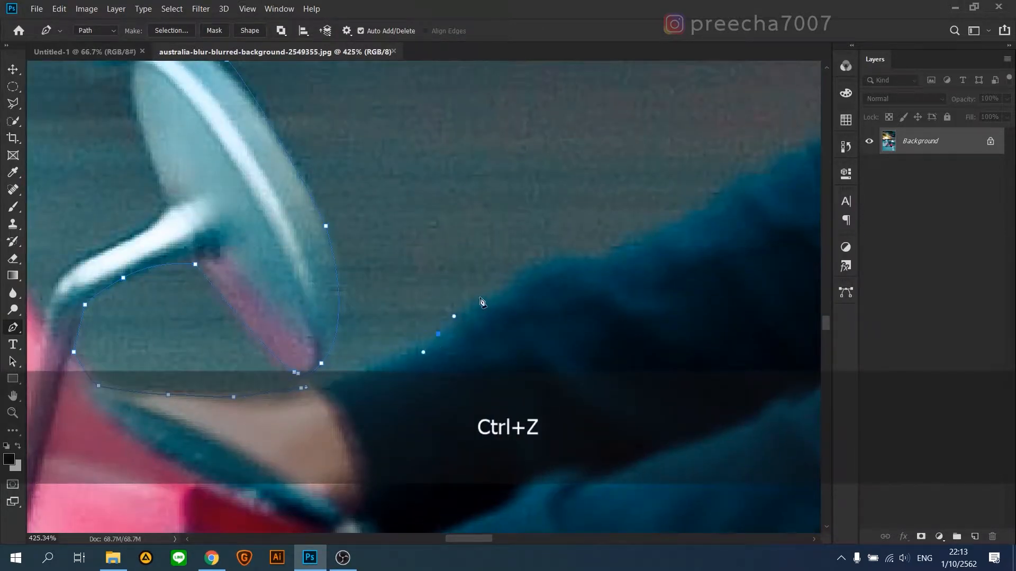
Continue the path along the upper edge of the far sleeve towards the front of the jacket.
left_click(477, 302)
left_click_drag(606, 251, 617, 249)
left_click_drag(643, 236, 307, 345)
left_click(420, 283)
left_click_drag(460, 259, 191, 403)
left_click(340, 314)
left_click(449, 280)
Trace the path up the jacket's front edge to the point where the white earphone cable meets the collar.
left_click_drag(508, 278, 406, 414)
left_click(395, 335)
left_click(408, 310)
scroll(429, 284, "up", 3)
left_click(428, 284)
left_click_drag(429, 283, 370, 428)
left_click(412, 297)
scroll(428, 266, "up", 2)
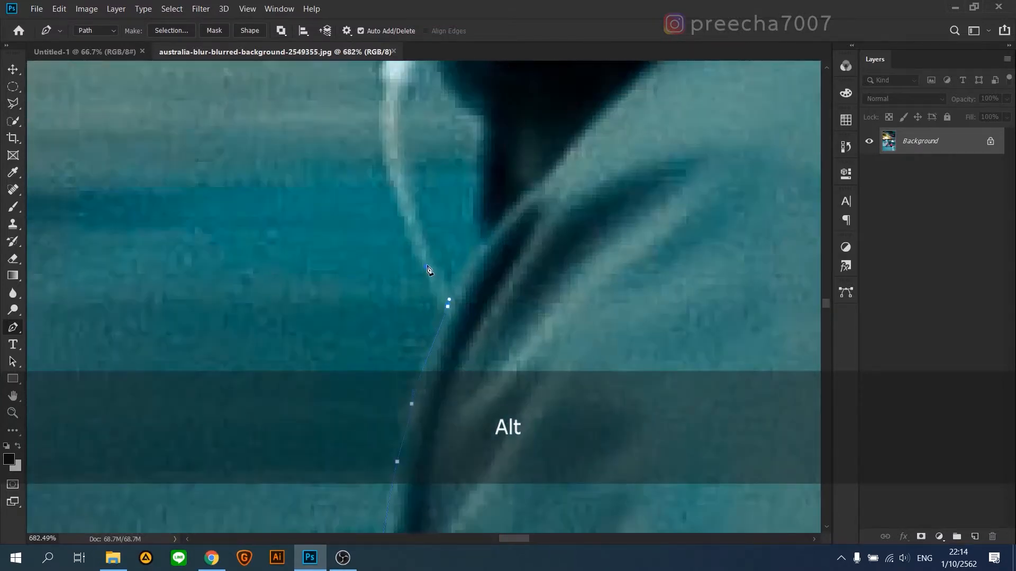
Continue the path up along the outer edge of the white earphone cable towards the rider's jaw.
left_click(427, 265)
left_click_drag(414, 170, 412, 300)
left_click_drag(380, 205, 387, 117)
left_click(380, 205, "alt")
left_click(379, 197)
left_click_drag(404, 166, 378, 336)
left_click(404, 233)
left_click(400, 213)
Trace the path from the cable's upper end along the underside of the rider's chin towards its front.
left_click_drag(351, 165, 377, 230)
left_click_drag(380, 284, 361, 304)
left_click(380, 285, "alt")
left_click(358, 292)
left_click(322, 282)
left_click_drag(297, 264, 297, 260)
key("space")
left_click_drag(215, 191, 284, 381)
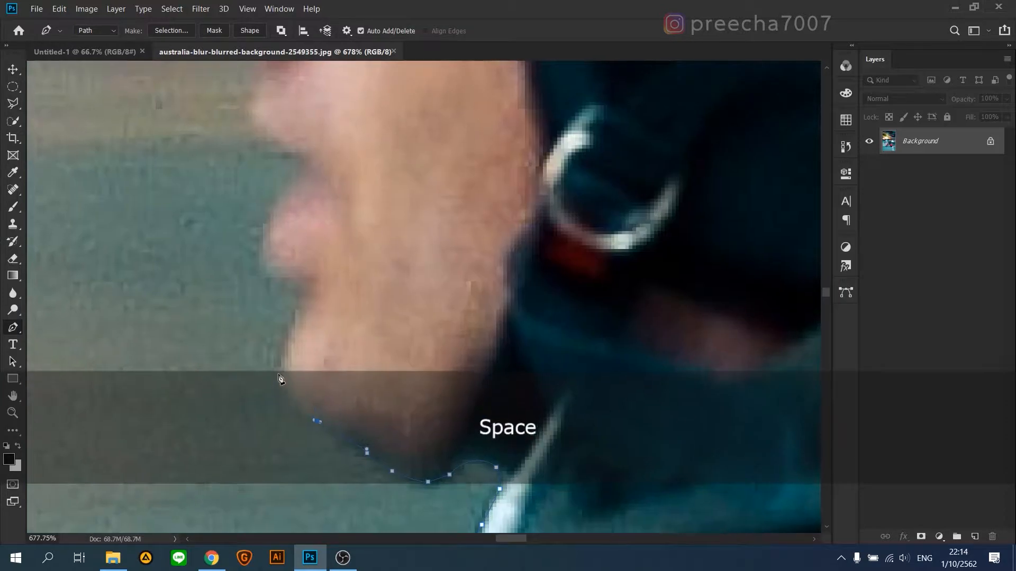
Trace the path up the front of the rider's chin and around the lower lip.
left_click(302, 296, "alt")
left_click_drag(274, 276, 238, 277)
left_click(263, 274)
left_click_drag(266, 232, 279, 353)
left_click_drag(283, 335, 315, 300)
key("ctrl+z")
left_click(319, 289)
Continue the path around the rider's upper lip and along the underside of the nose.
left_click(260, 225)
scroll(260, 225, "down", 1)
left_click_drag(272, 226, 264, 198)
left_click(272, 225, "alt")
left_click_drag(272, 226, 396, 346)
left_click(363, 336)
left_click_drag(330, 289, 340, 263)
Trace the path up the nose and past the sunglasses to the helmet, closing it at its starting point.
left_click_drag(405, 174, 397, 281)
left_click(405, 174, "alt")
left_click(414, 165)
scroll(414, 165, "up", 6)
left_click_drag(441, 181, 448, 101)
left_click(441, 182, "alt")
left_click(448, 172)
scroll(423, 212, "down", 8)
left_click_drag(392, 159, 405, 300)
left_click_drag(373, 218, 372, 253)
left_click(394, 224)
Convert the rider's path to a selection and refine its edge with Smooth 4 and Shift Edge -17%.
scroll(373, 286, "down", 5)
scroll(374, 286, "down", 15)
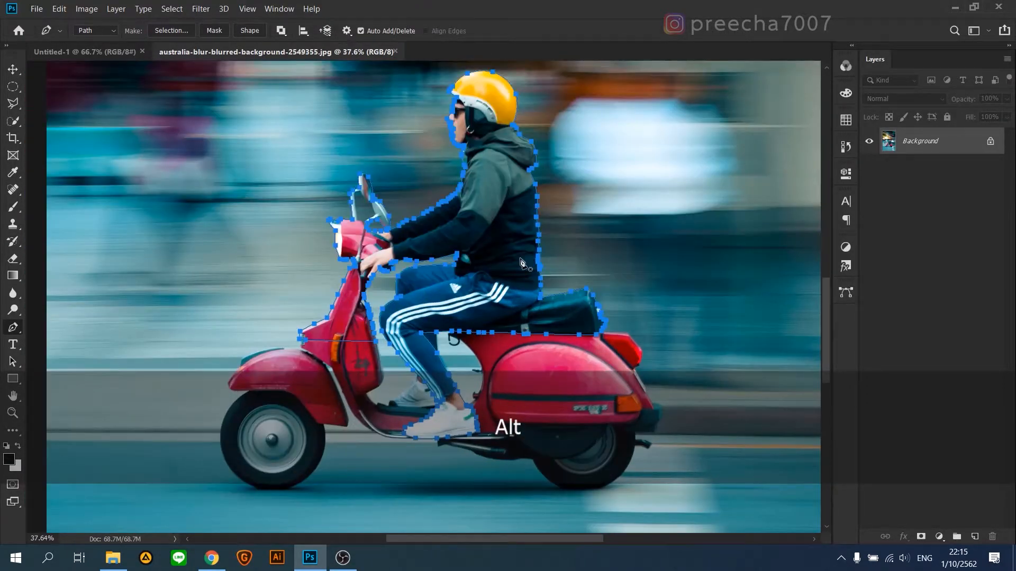
right_click(518, 238)
left_click(556, 294)
left_click(577, 140)
key("ctrl+alt+r")
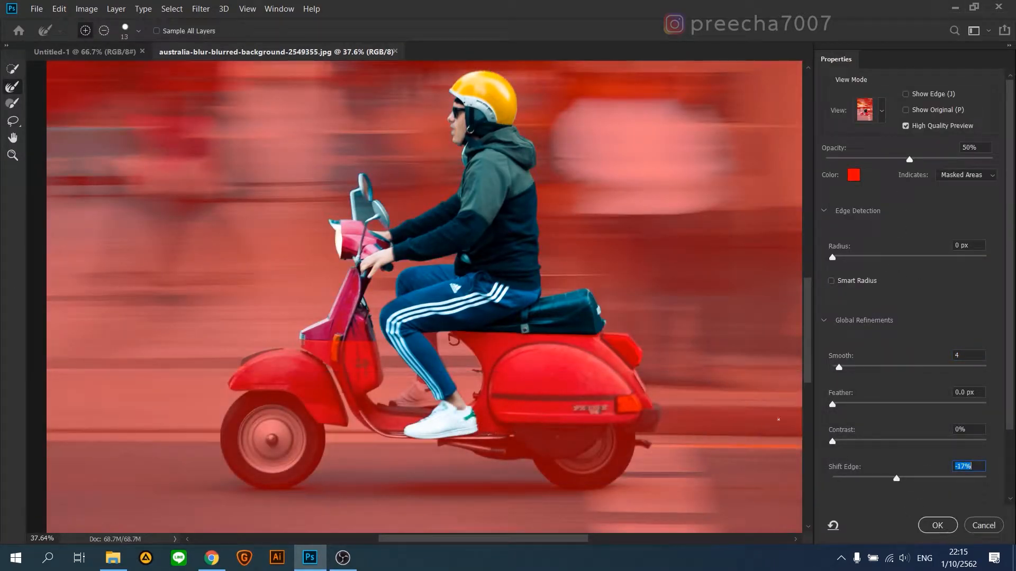
key("Return")
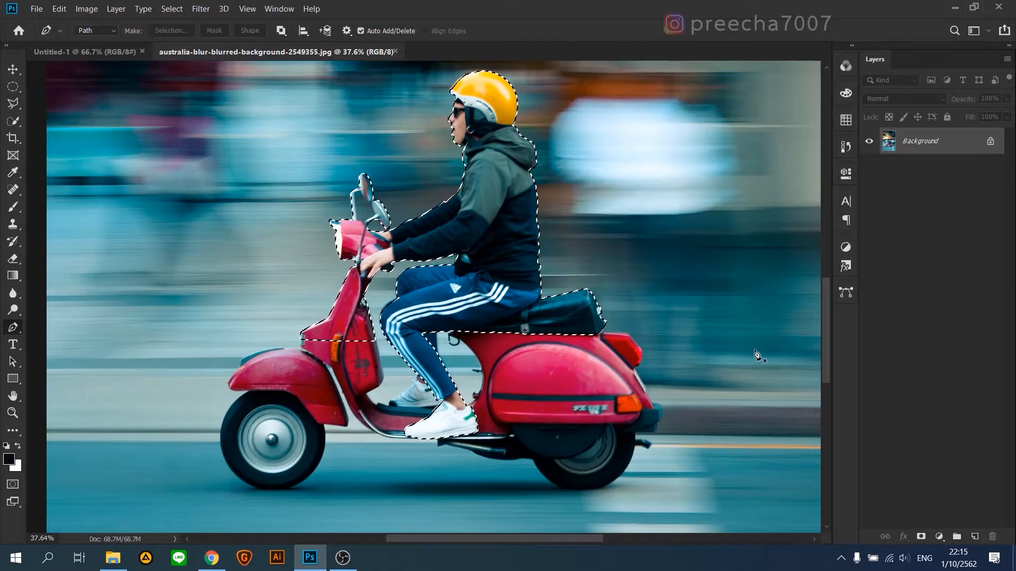
Copy the selected rider to a new layer, then unlock and hide the original photo layer.
key("ctrl+j")
left_click(990, 167)
scroll(371, 204, "up", 14)
left_click(869, 168)
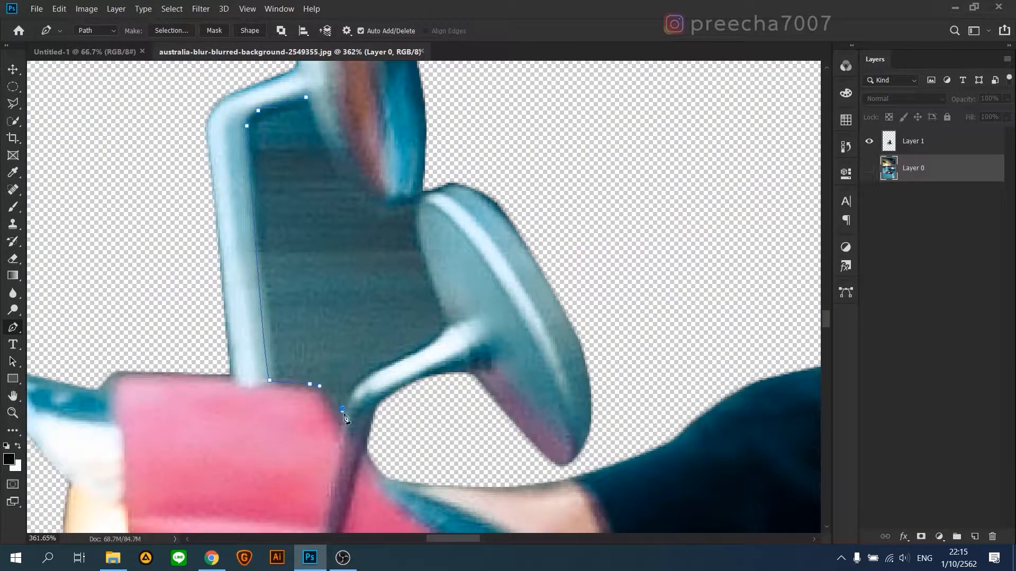
Trace a closed path around the leftover background enclosed by the scooter's mirrors and their stems.
key("ctrl+z")
left_click(364, 196)
left_click_drag(344, 159, 382, 301)
left_click_drag(357, 279, 355, 265)
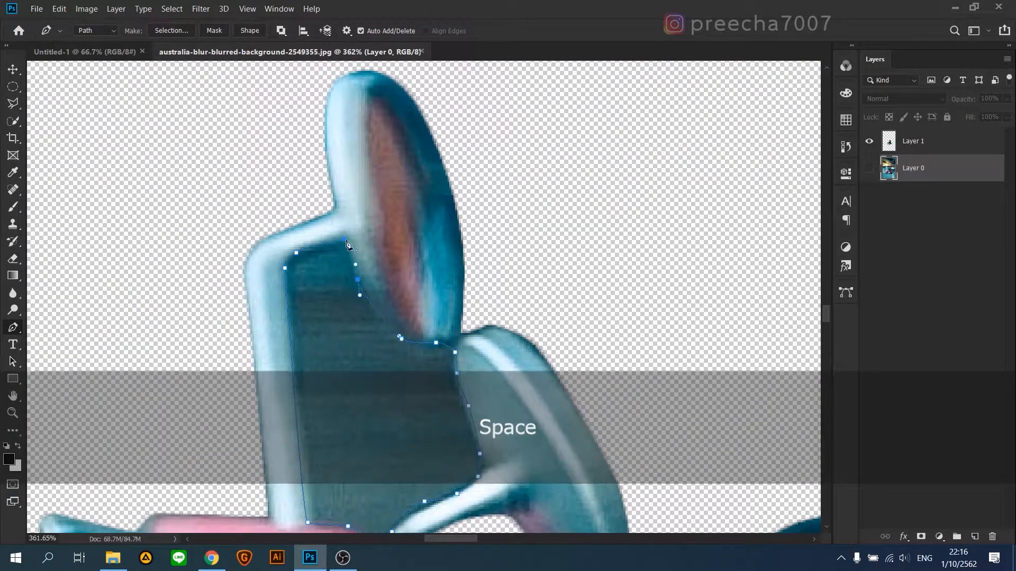
Convert the mirror-gap path to a selection and delete that background from the rider cutout on Layer 1.
right_click(332, 279)
left_click(365, 291)
left_click(575, 141)
scroll(312, 277, "down", 12)
key("Delete")
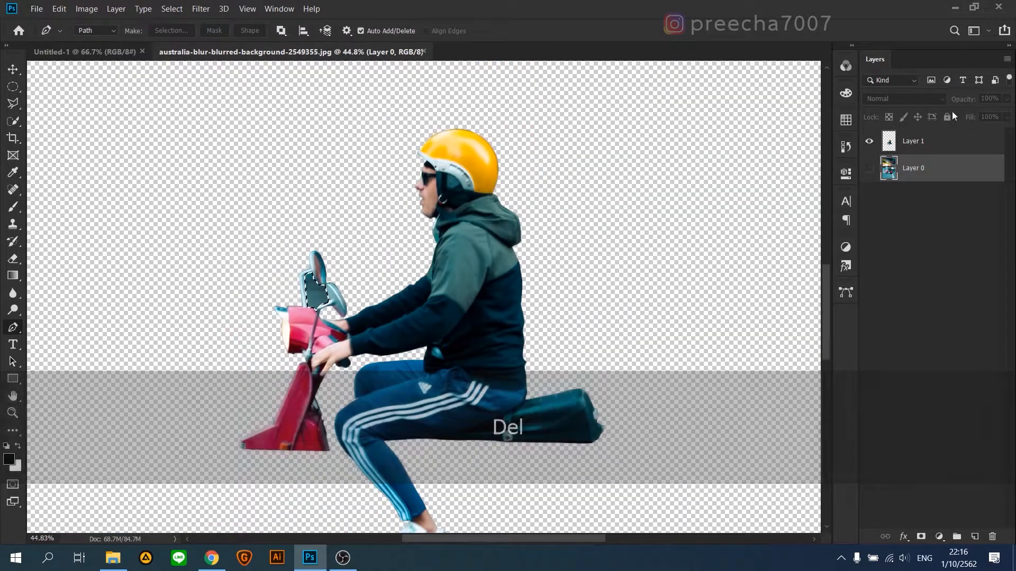
left_click(923, 142)
key("Delete")
scroll(355, 318, "down", 4)
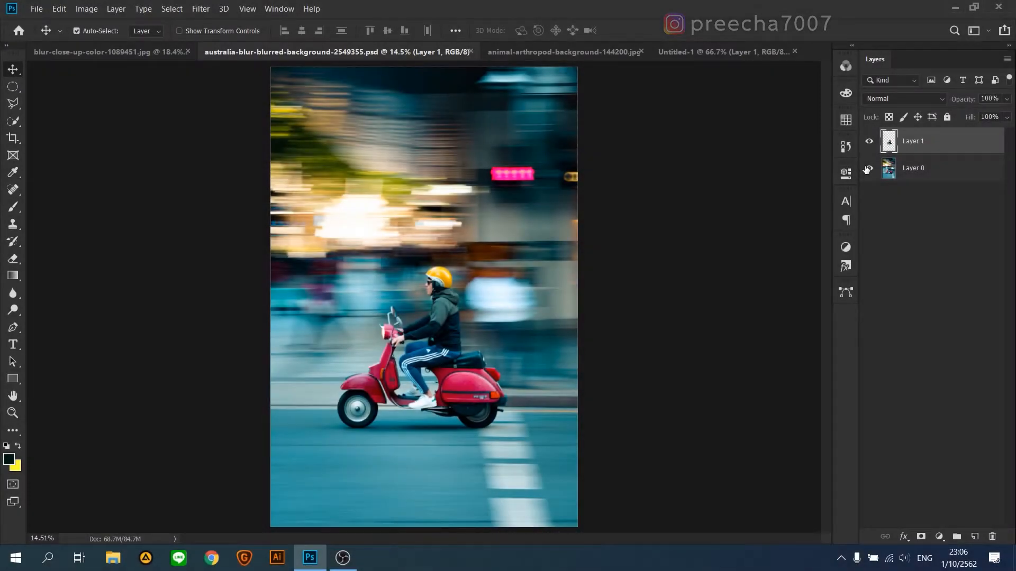
Hide the original scooter photo layer and move the rider cutout into the Untitled-1 composite.
left_click(868, 168)
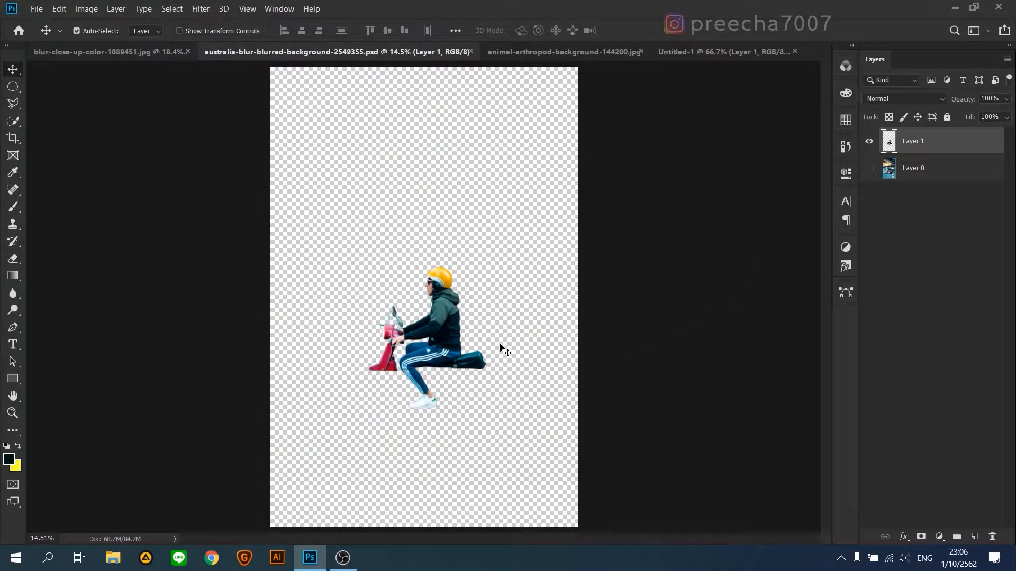
left_click_drag(449, 337, 592, 116)
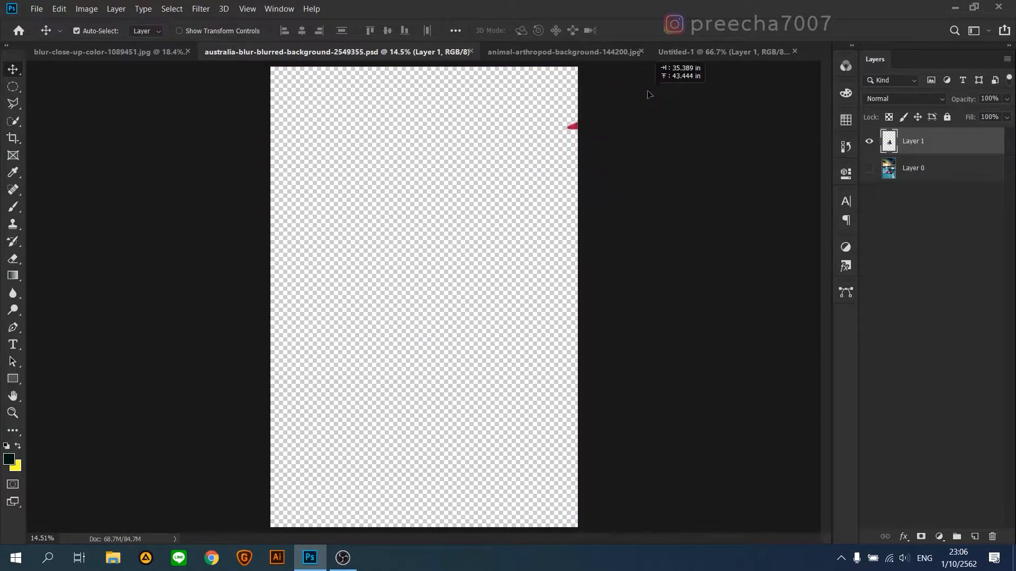
left_click_drag(679, 66, 566, 163)
left_click_drag(455, 283, 475, 286)
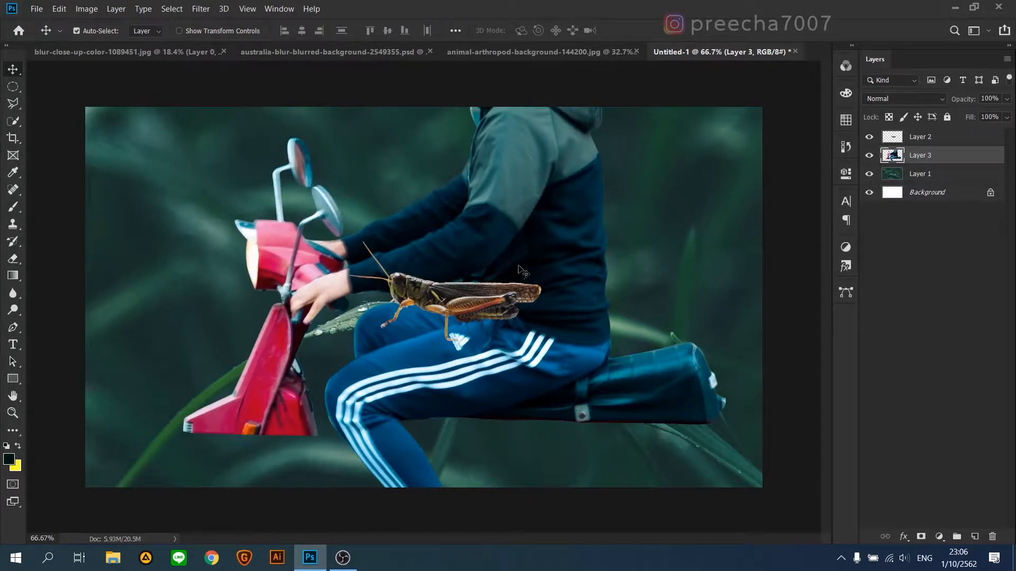
Scale the rider down to sit on the grasshopper's back and place its layer above the grasshopper's.
key("ctrl+t")
left_click_drag(727, 285, 310, 302)
left_click_drag(267, 275, 482, 253)
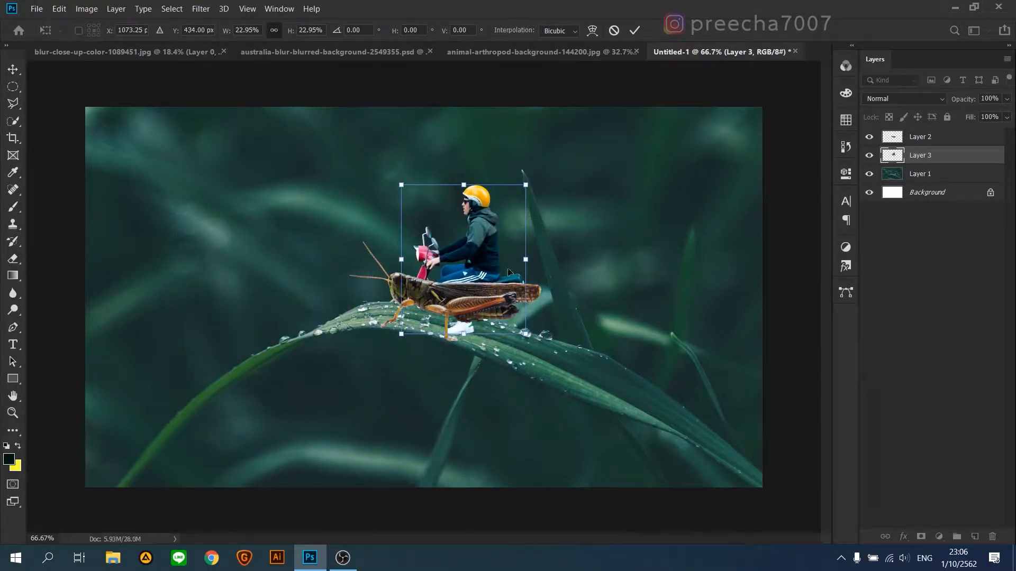
mouse_move(526, 262)
left_mouse_down()
mouse_move(471, 251)
mouse_move(483, 272)
mouse_move(521, 271)
left_mouse_up()
key("Return")
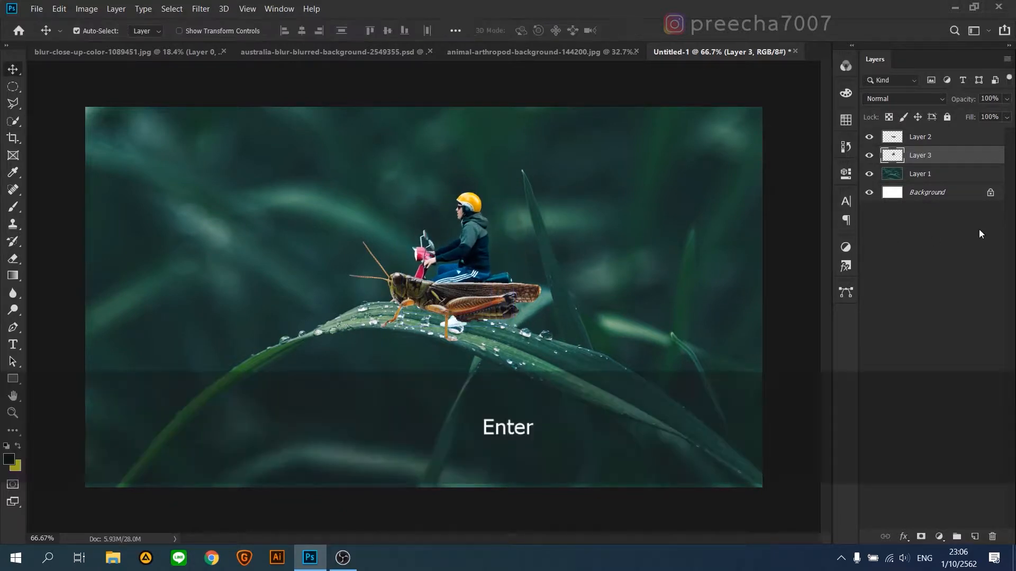
left_click_drag(935, 134, 935, 132)
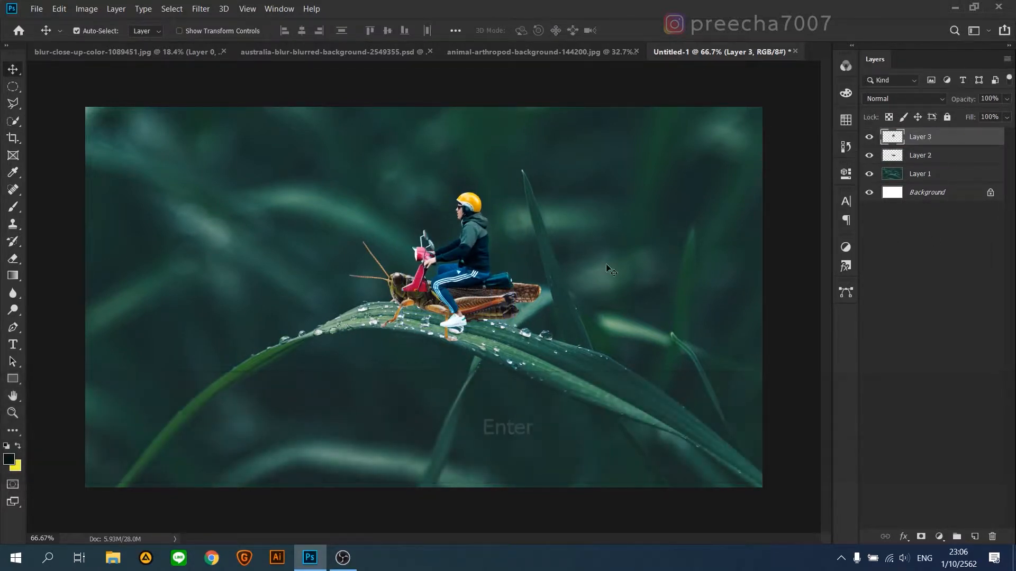
Shrink the rider further to about 75% and move it forward towards the grasshopper's head.
scroll(458, 261, "up", 6)
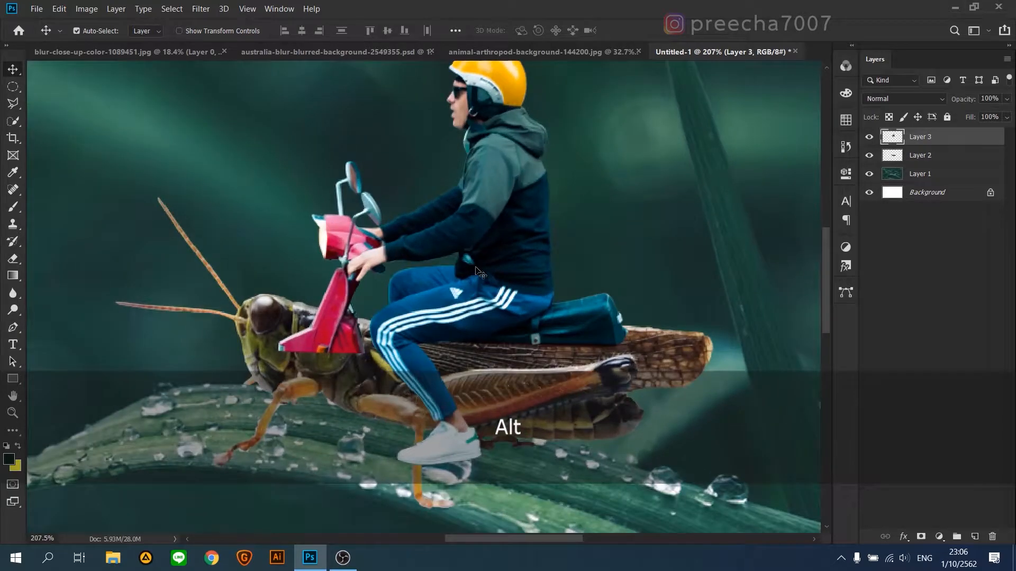
left_click_drag(479, 255, 458, 263)
key("ctrl+t")
left_click_drag(610, 242, 528, 242)
left_click_drag(425, 280, 399, 300)
left_click_drag(403, 299, 400, 299)
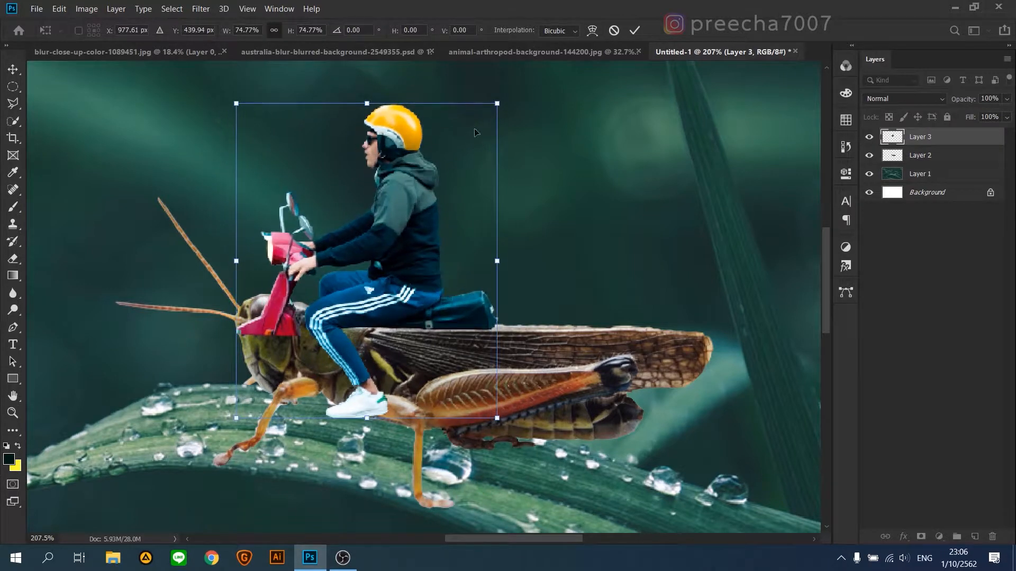
Fine-tune the rider's scale to 70.22% and seat it just behind the grasshopper's head.
left_click_drag(500, 107, 478, 123)
left_click_drag(394, 255, 393, 251)
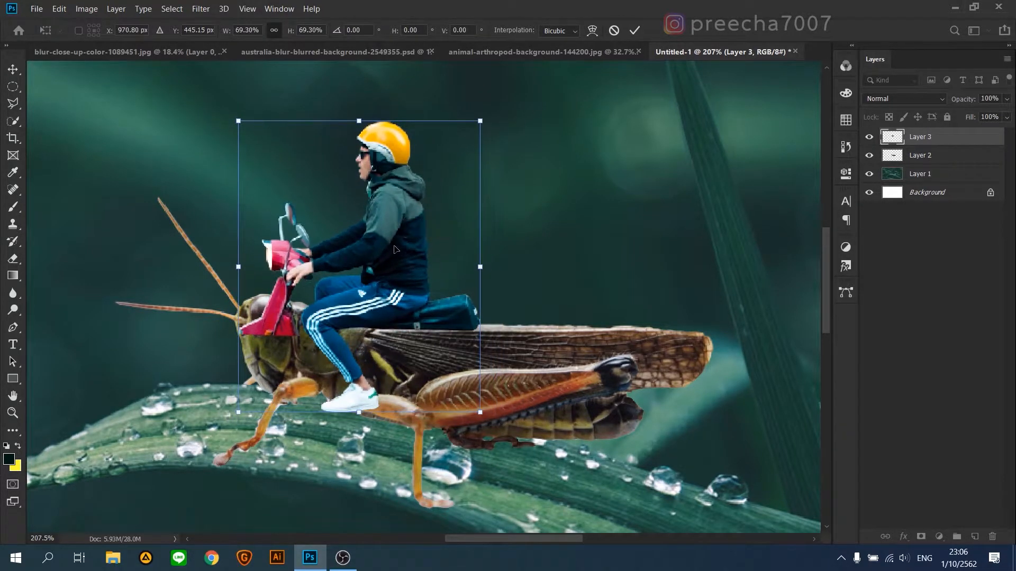
left_click_drag(480, 122, 484, 118)
left_click_drag(410, 251, 402, 277)
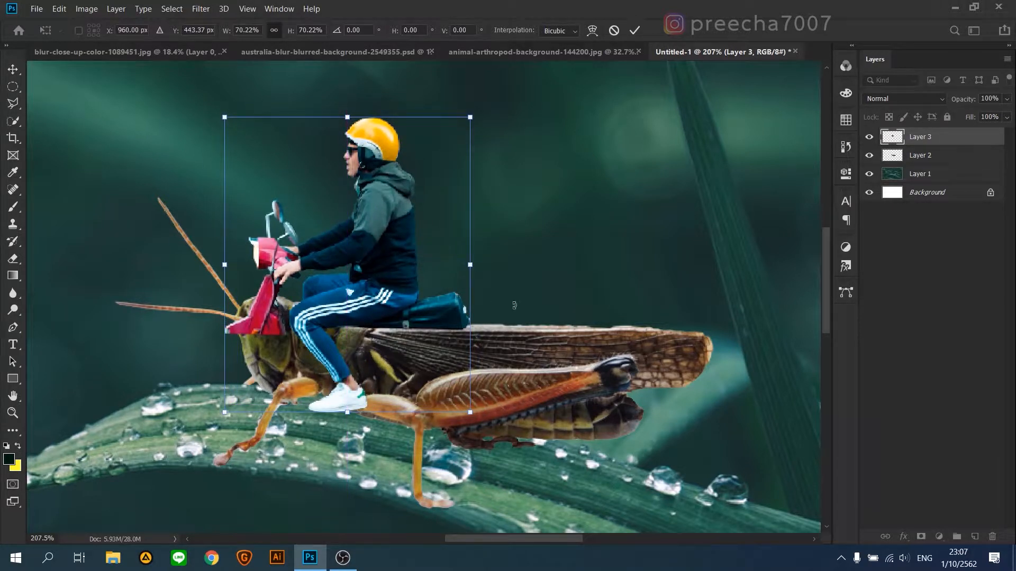
left_click_drag(387, 320, 398, 317)
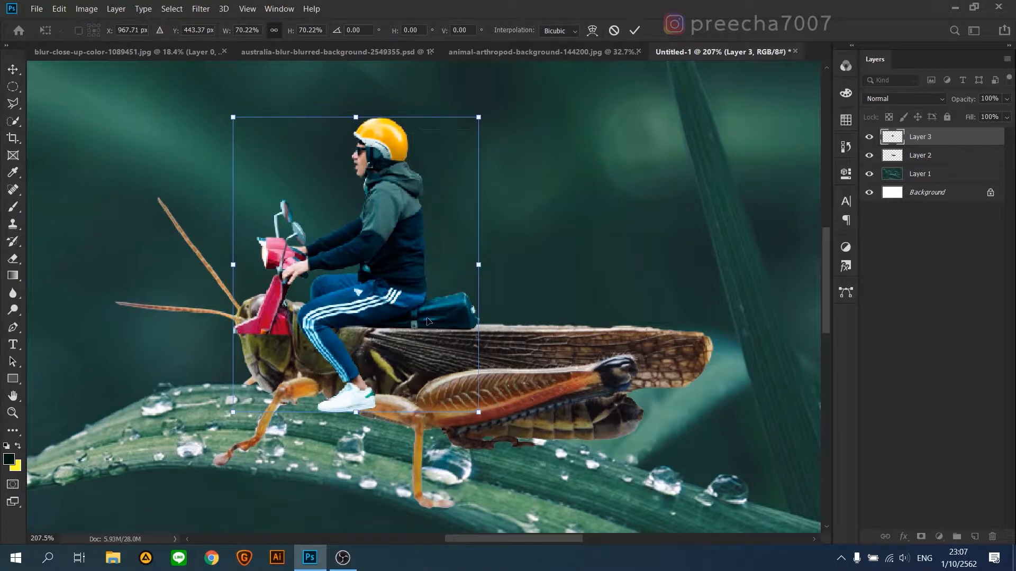
key("Return")
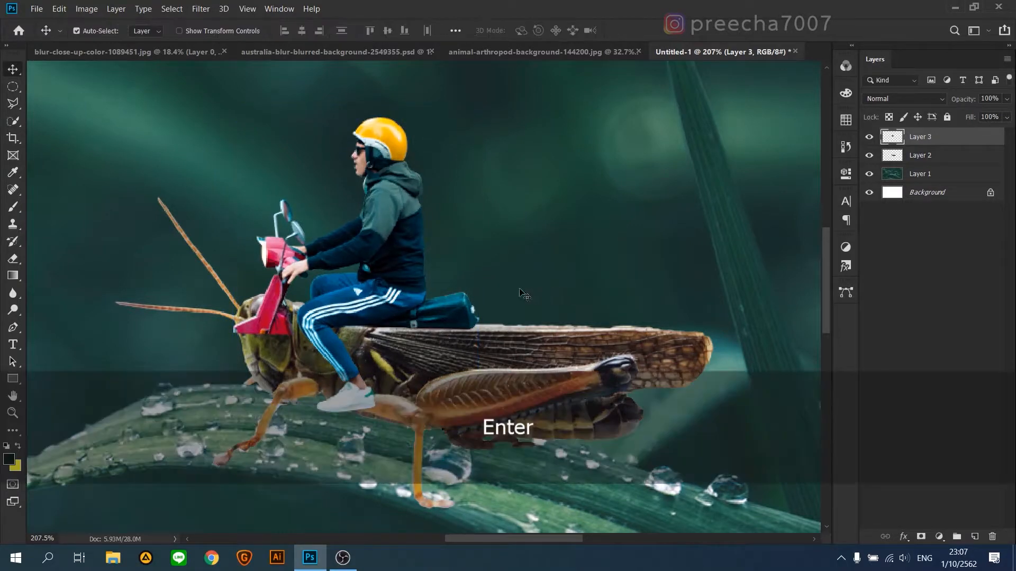
Lower the rider layer's opacity to 55% and lasso and delete the scooter part covering the grasshopper's head.
scroll(257, 332, "up", 5)
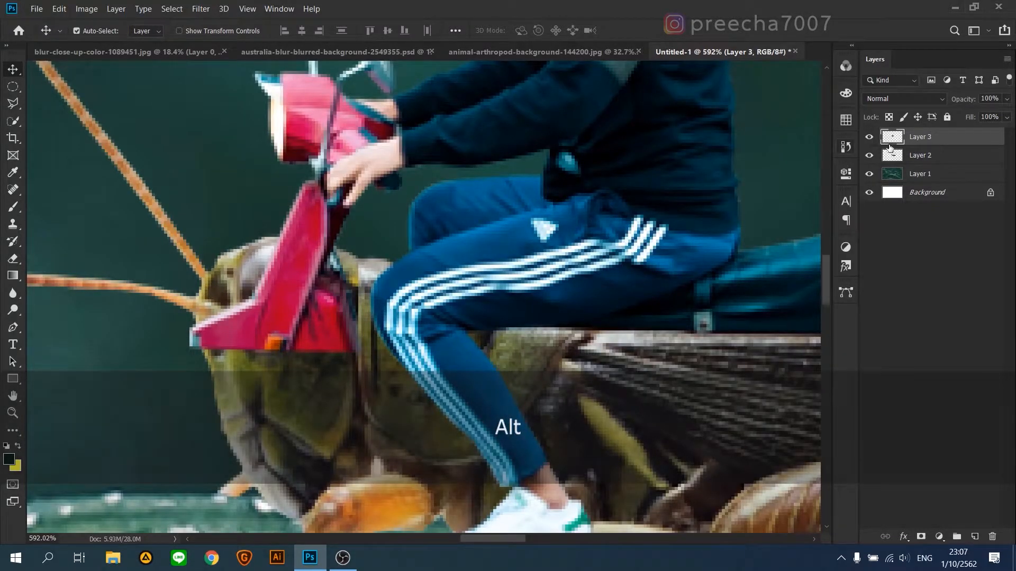
left_click(1007, 99)
left_click(979, 114)
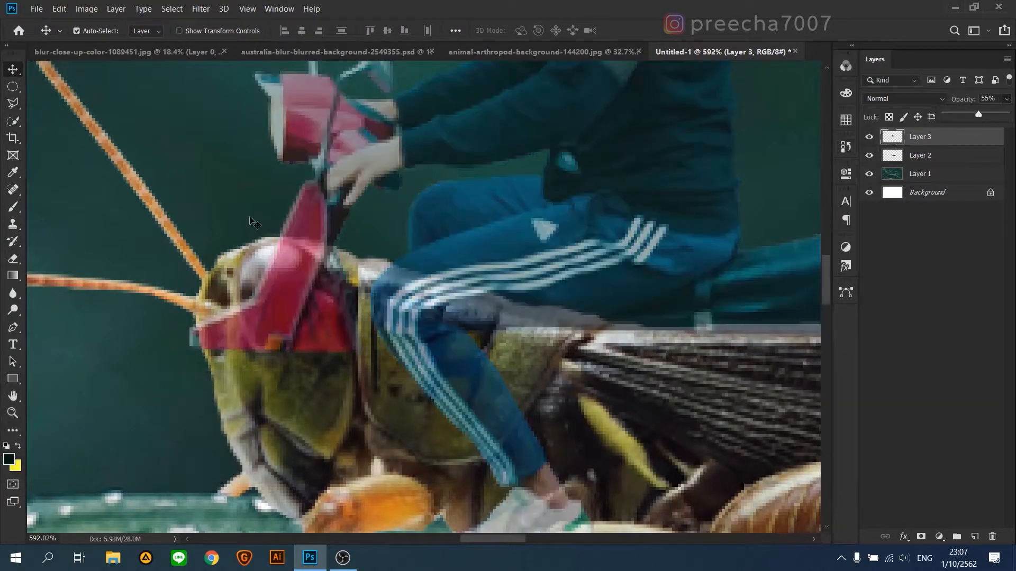
right_click(12, 104)
left_click(52, 102)
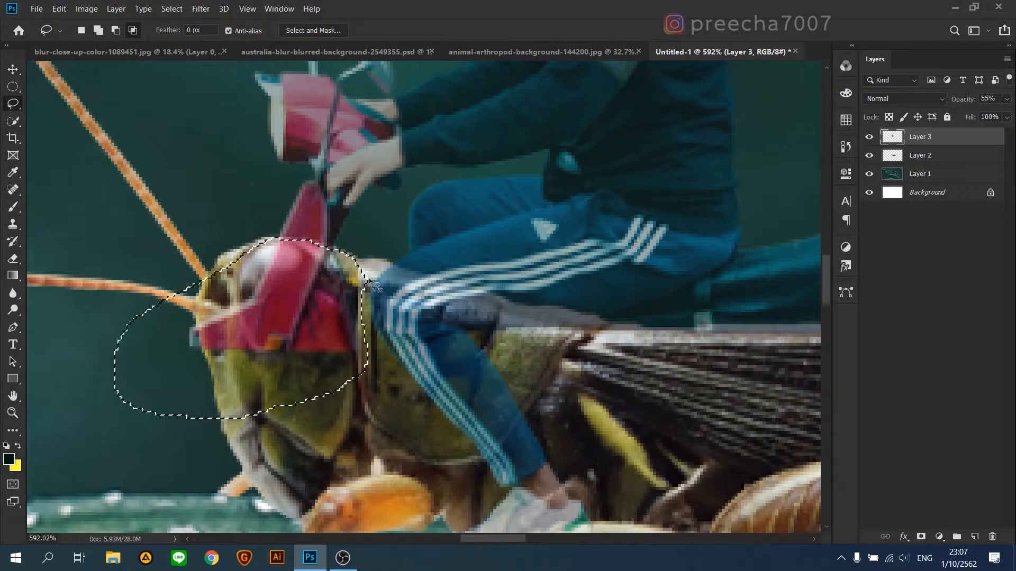
key("Delete")
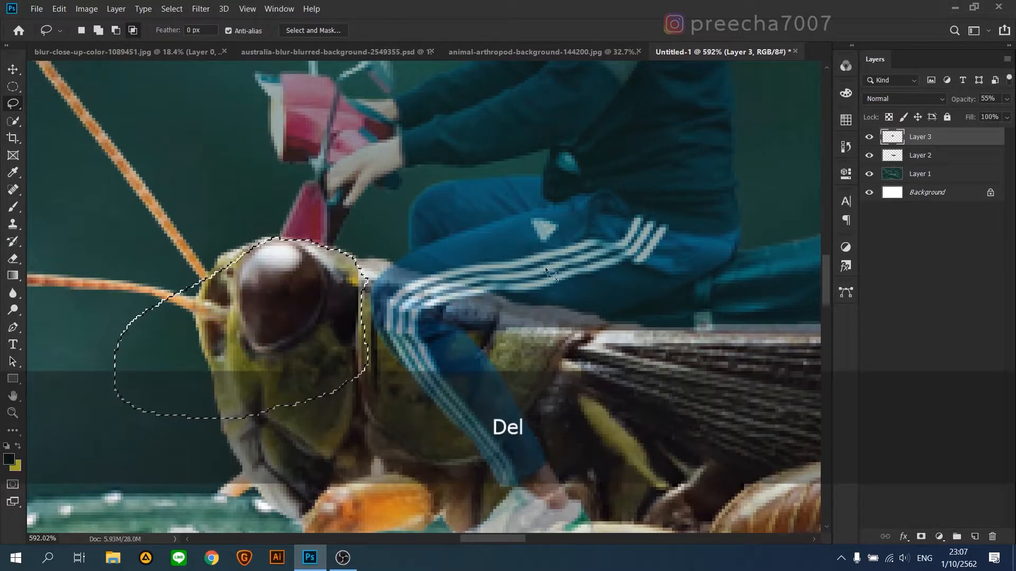
Restore the opacity of the rider layer to 100% after trimming the scooter front.
scroll(545, 329, "down", 6)
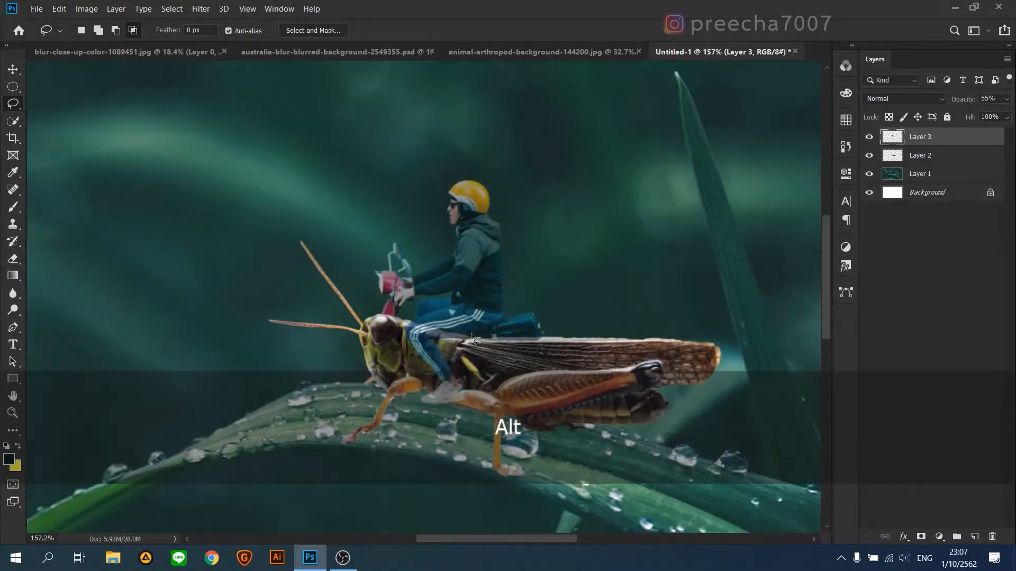
left_click(1008, 99)
left_click_drag(982, 112, 1005, 114)
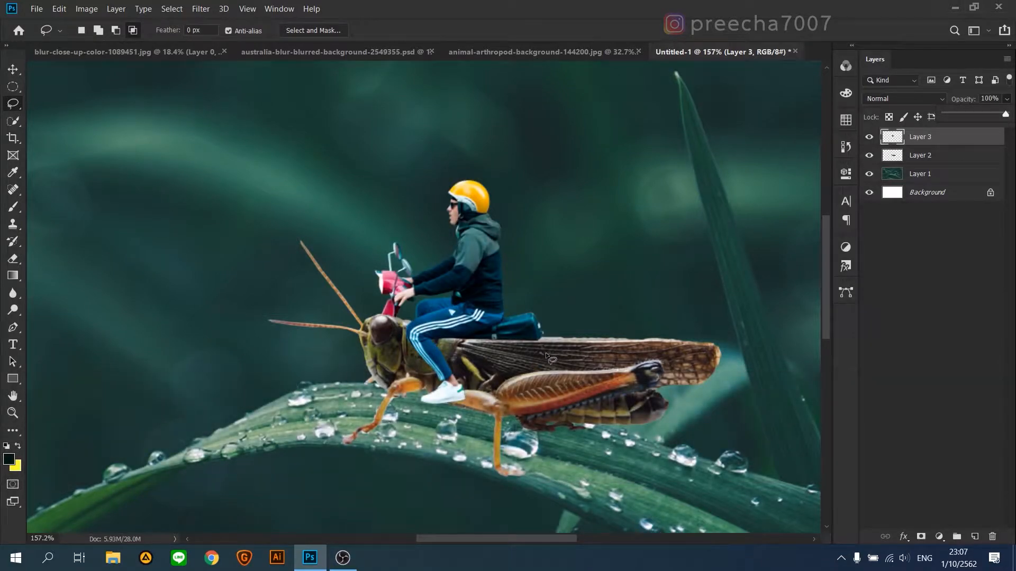
Reduce the rider layer's opacity to 48%, lasso and delete the seat's overlap along the wing's upper edge, and deselect.
scroll(595, 368, "up", 5)
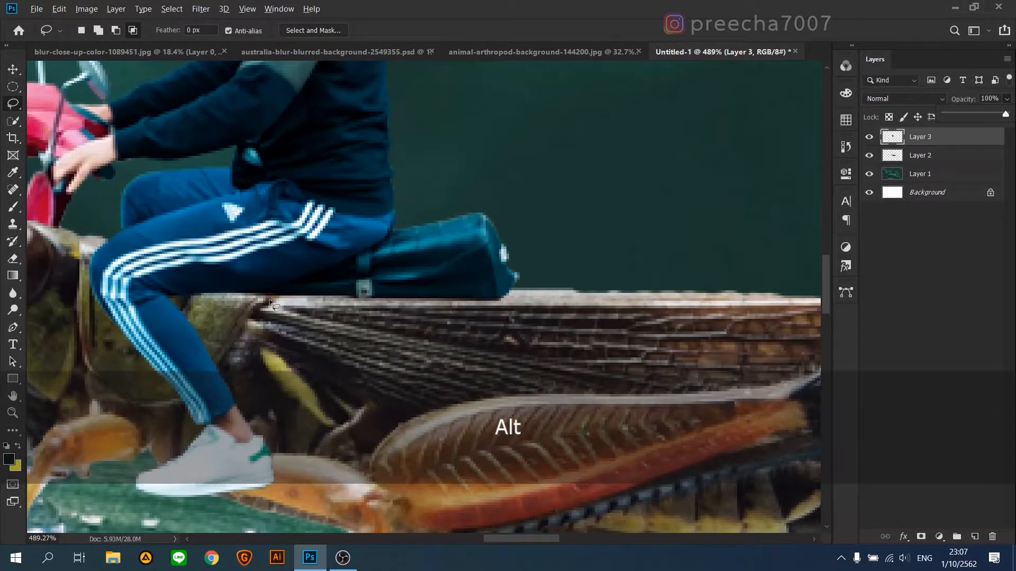
scroll(270, 302, "up", 1)
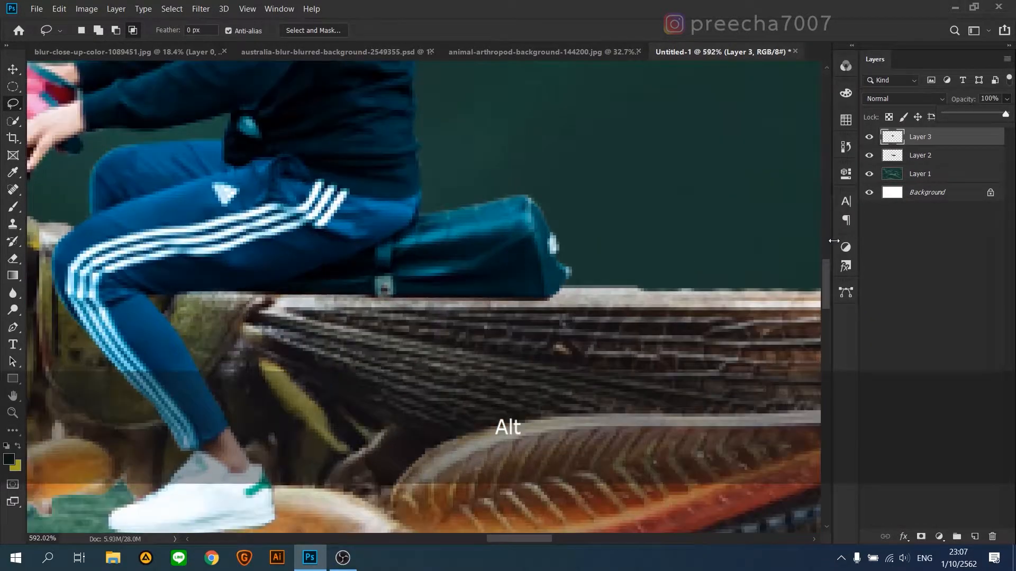
left_click(973, 114)
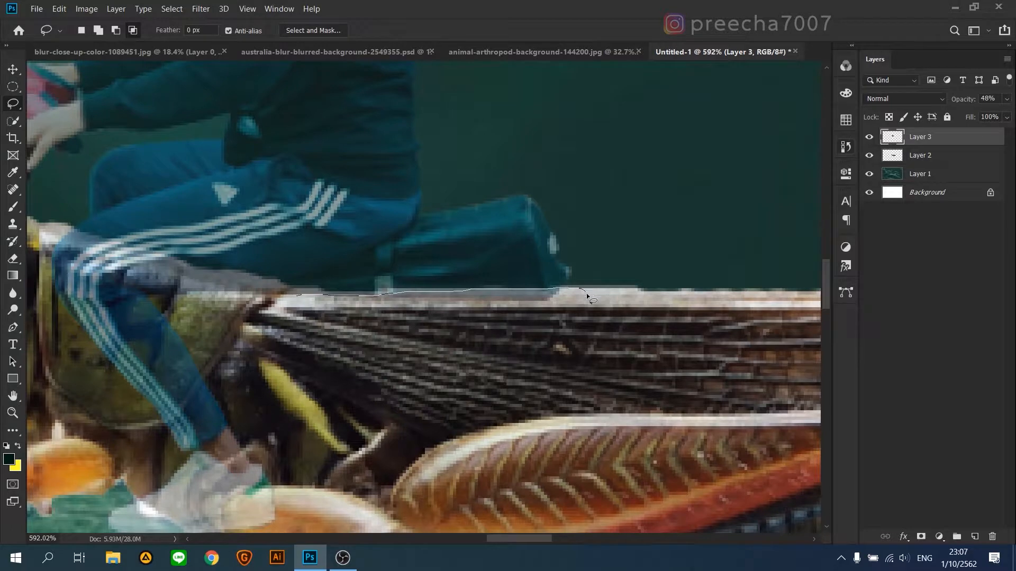
key("Delete")
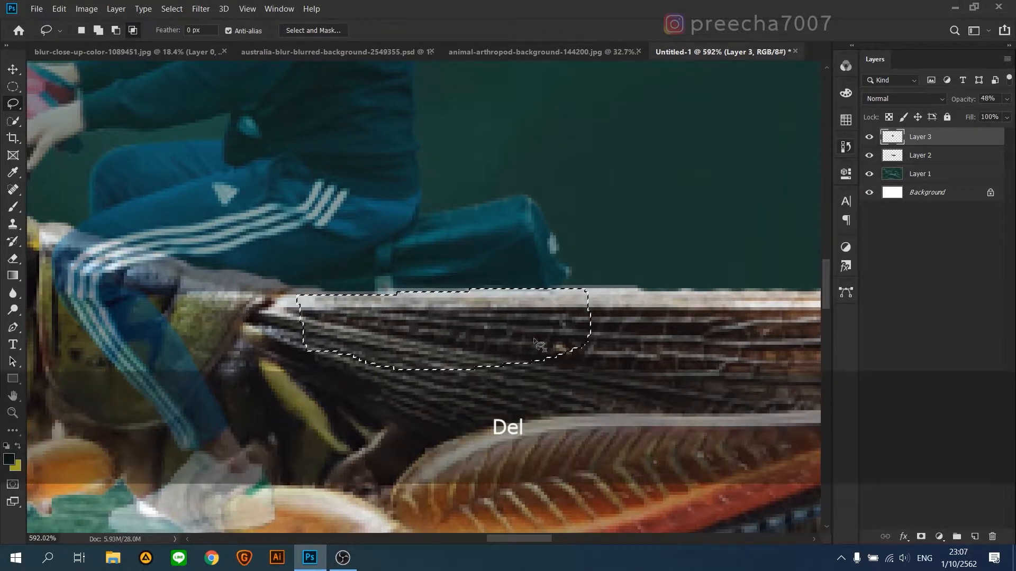
key("ctrl+d")
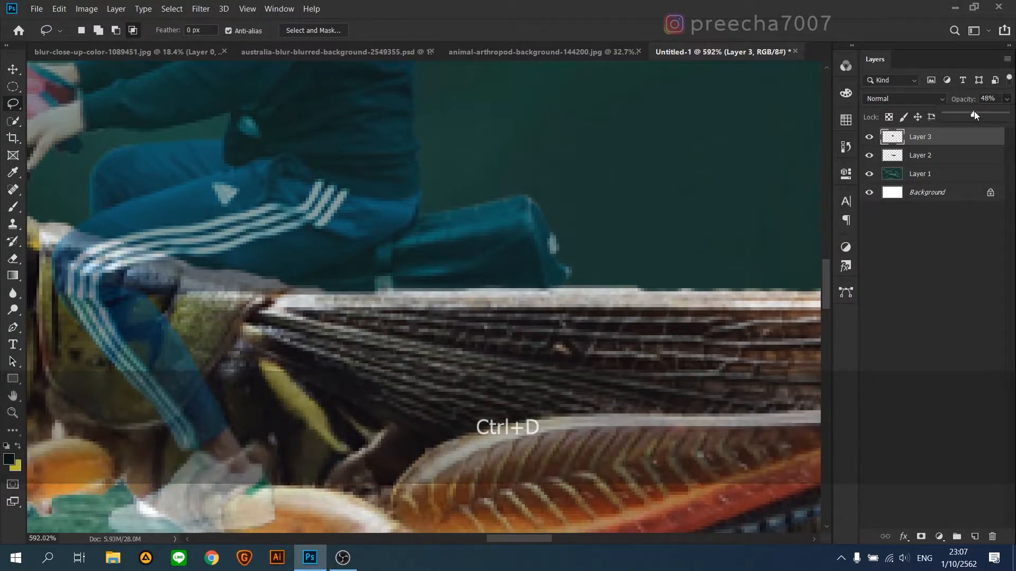
Return the rider layer to 100% opacity and select the leaf photo layer, Layer 1.
left_click_drag(974, 114, 1005, 114)
key("space")
scroll(535, 353, "down", 2)
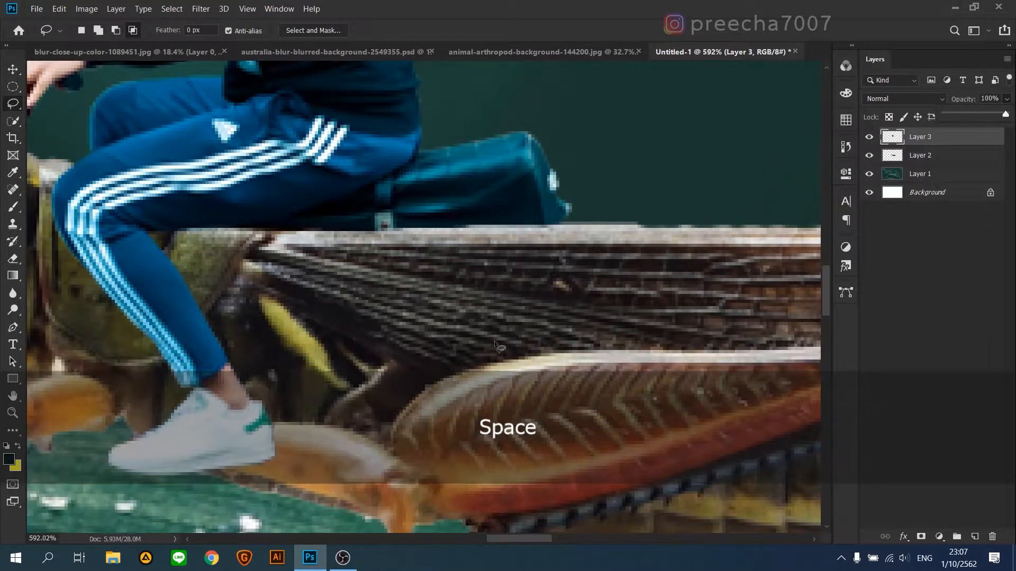
scroll(494, 342, "down", 5)
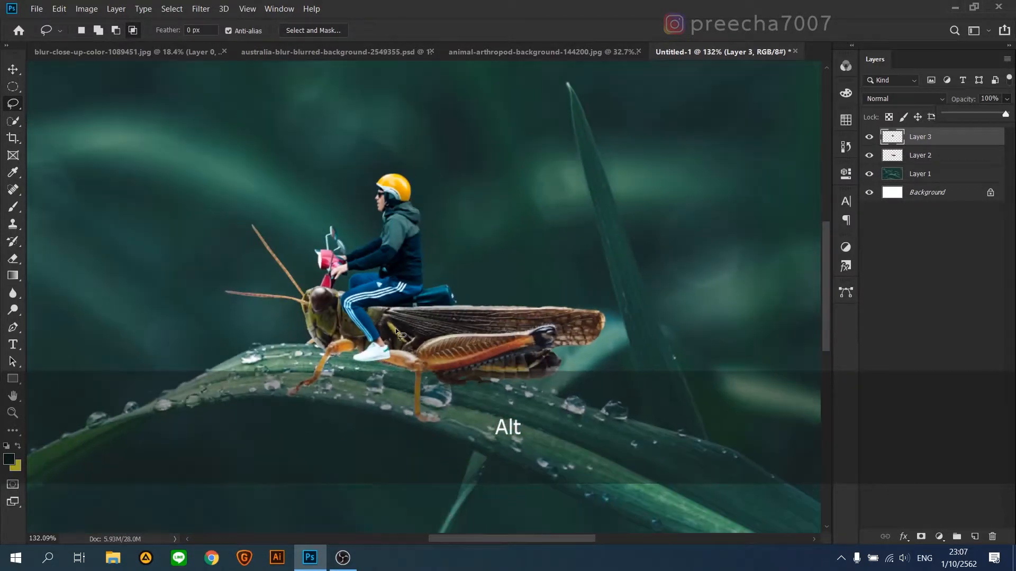
scroll(395, 328, "down", 3)
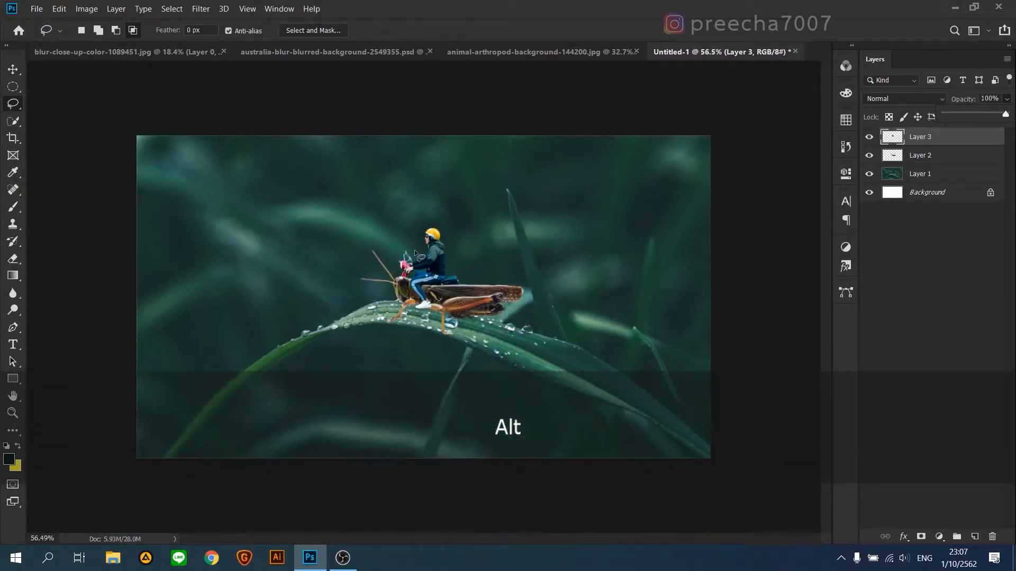
scroll(423, 287, "up", 1)
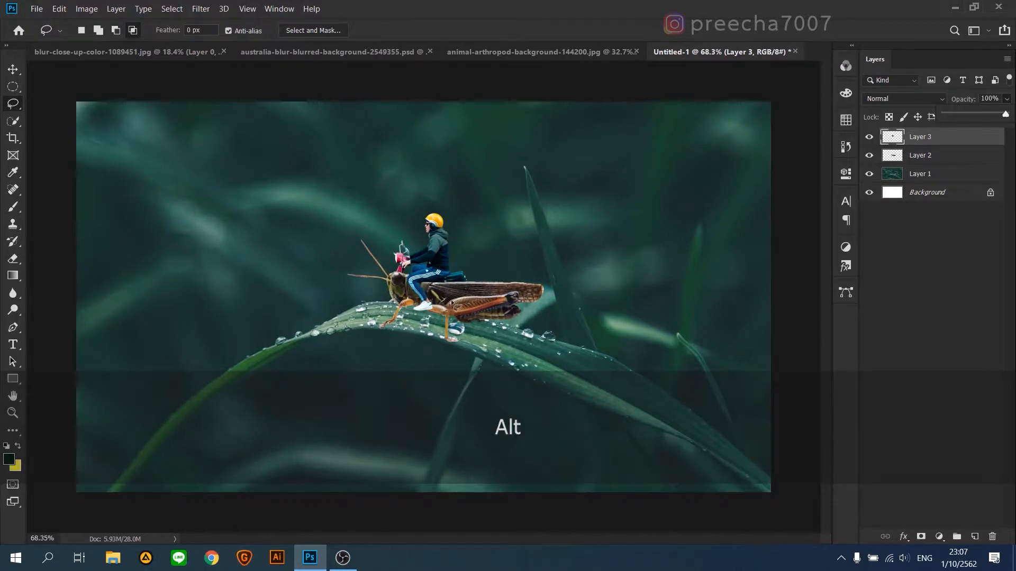
left_click(956, 180)
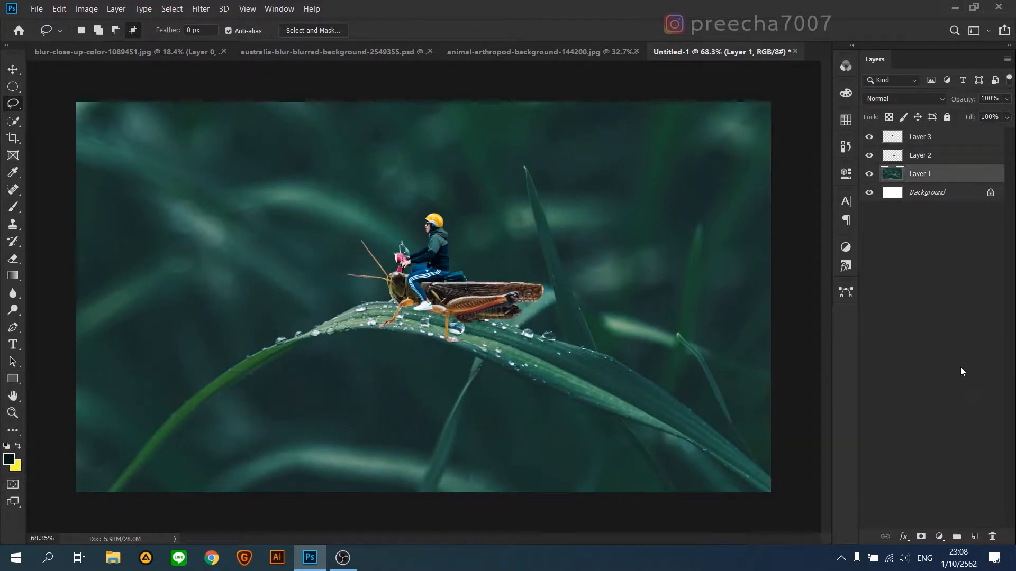
Add an Overlay layer above the leaf photo and darken the image edges with a large soft 816 px dark brush.
left_click(905, 101)
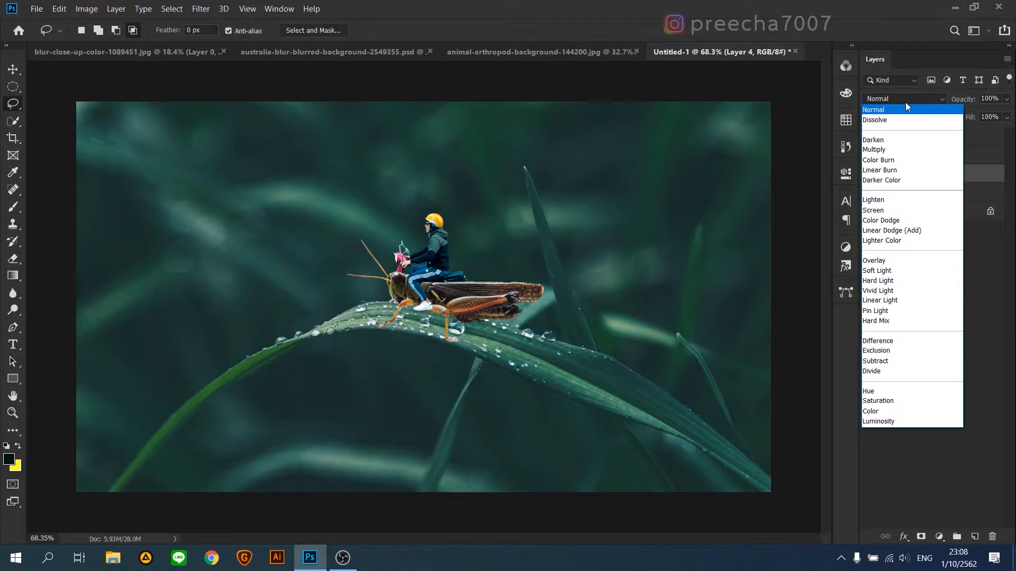
left_click(899, 256)
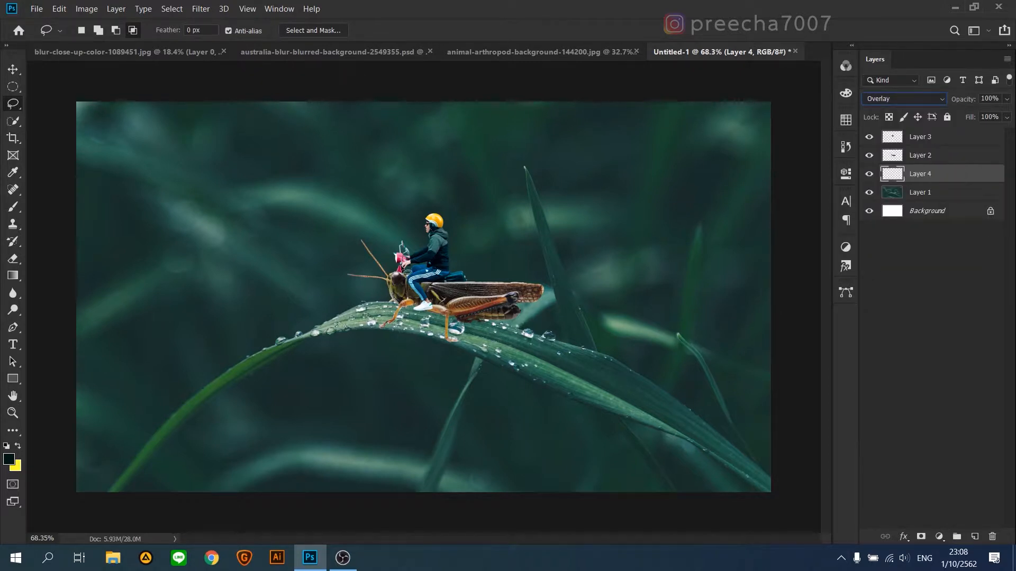
key("b")
mouse_move(646, 374)
left_mouse_down()
mouse_move(666, 287)
mouse_move(732, 169)
mouse_move(706, 182)
left_mouse_up()
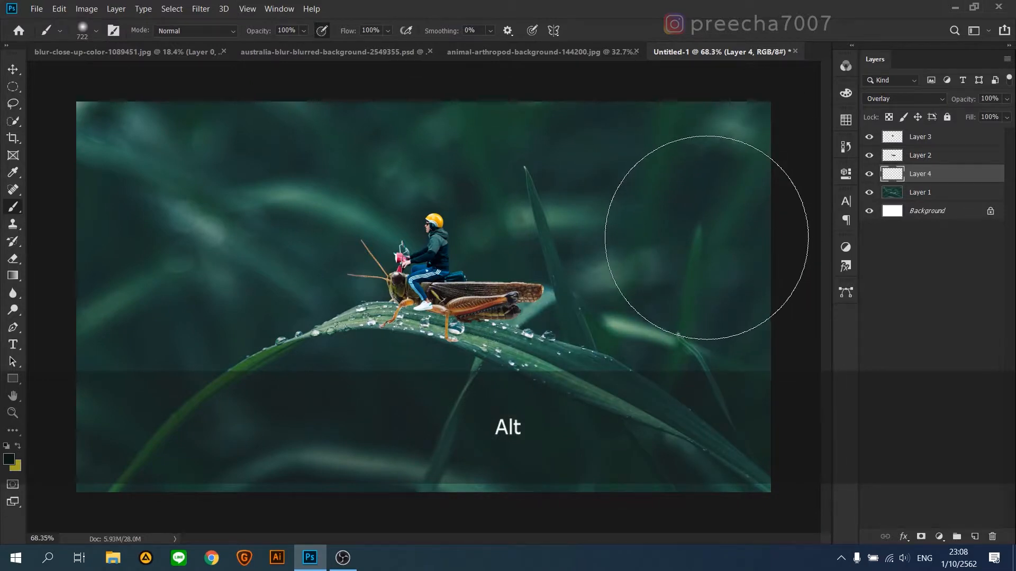
left_click_drag(687, 244, 738, 260)
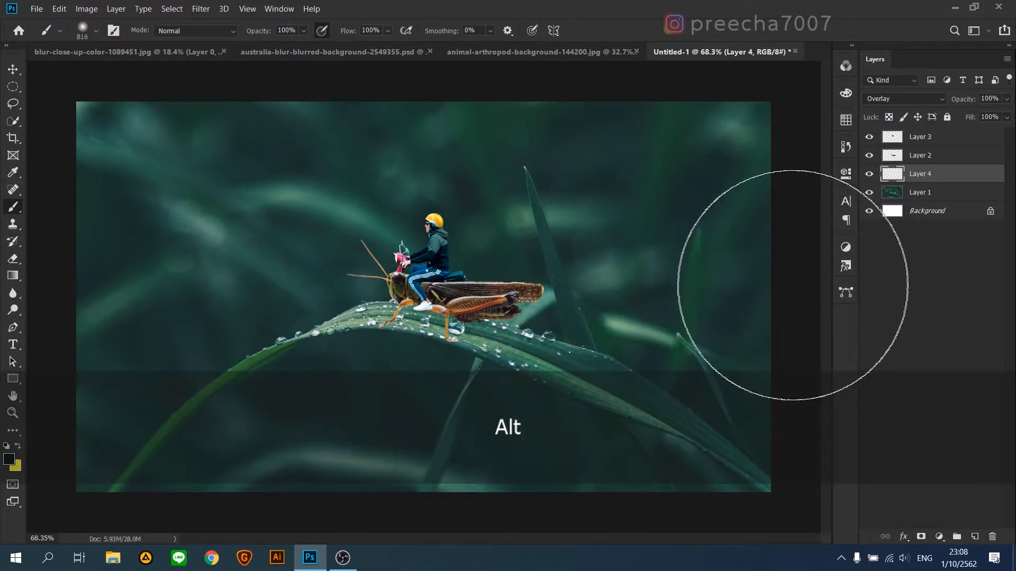
mouse_move(793, 294)
left_mouse_down()
mouse_move(737, 175)
mouse_move(603, 41)
mouse_move(535, 60)
left_mouse_up()
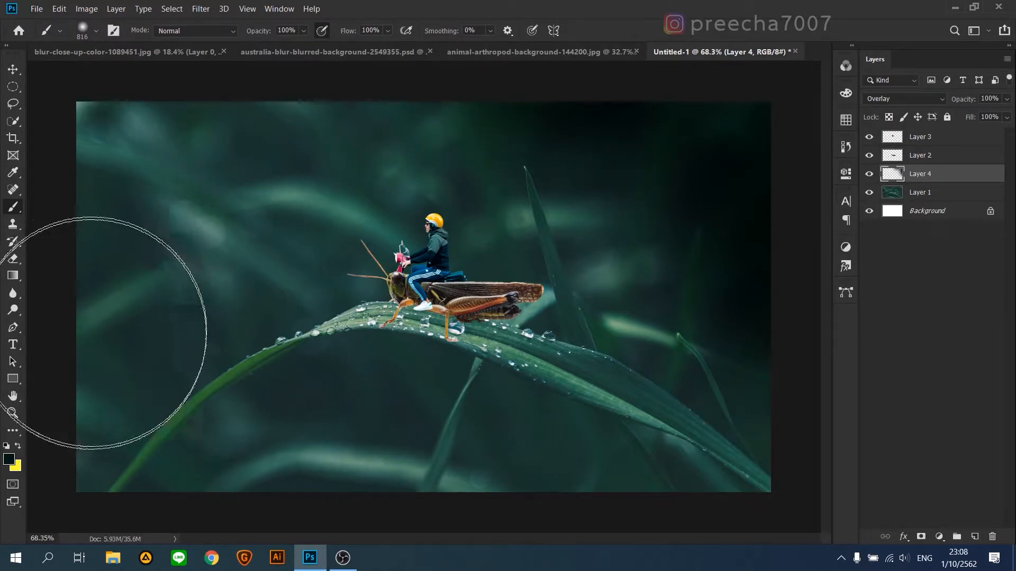
mouse_move(52, 346)
left_mouse_down()
mouse_move(22, 288)
mouse_move(306, 499)
mouse_move(397, 487)
mouse_move(629, 545)
left_mouse_up()
mouse_move(809, 352)
left_mouse_down()
mouse_move(810, 335)
mouse_move(799, 381)
left_mouse_up()
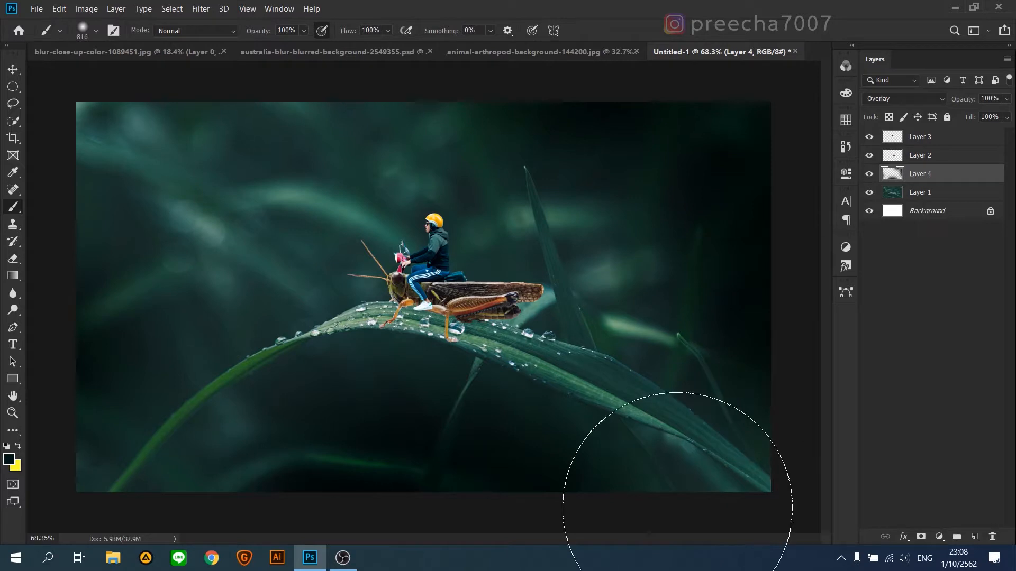
Darken more of the photo's lower and upper-right areas with the soft brush and set Layer 4's opacity to 83%.
right_click(388, 466)
key("alt")
left_click_drag(257, 431, 221, 448)
left_click_drag(621, 462, 590, 472)
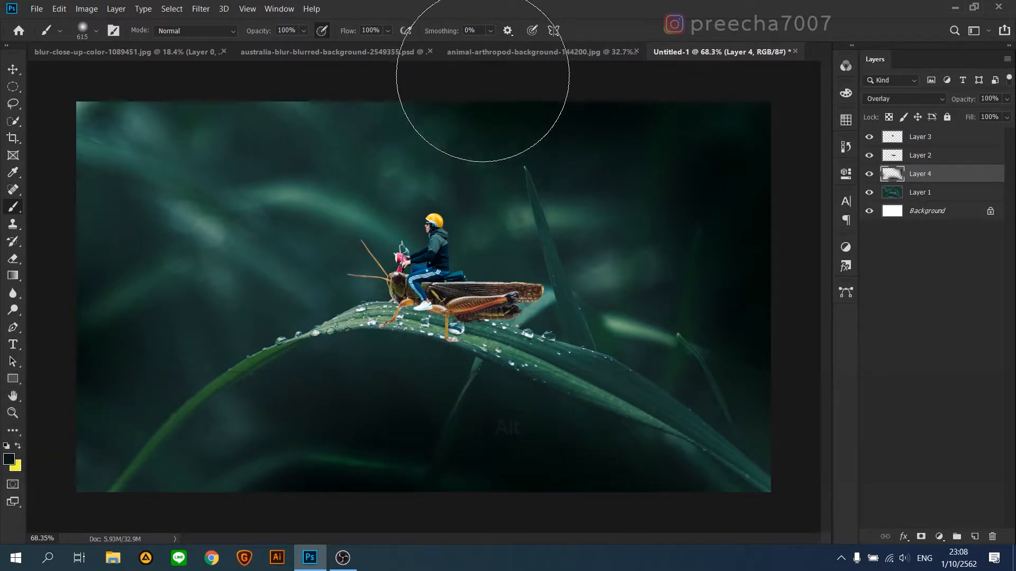
left_click_drag(553, 169, 595, 171)
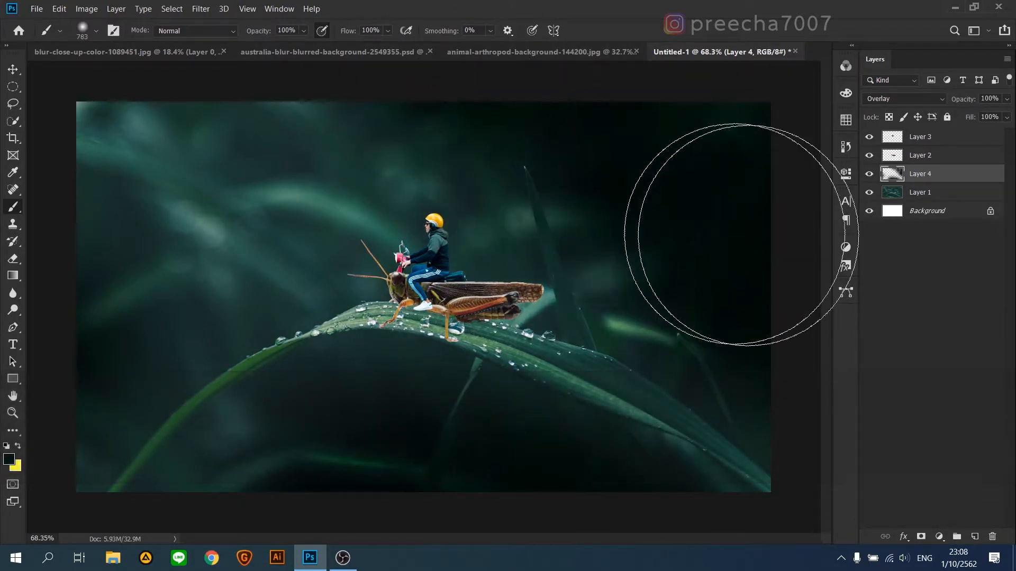
left_click_drag(985, 115, 995, 116)
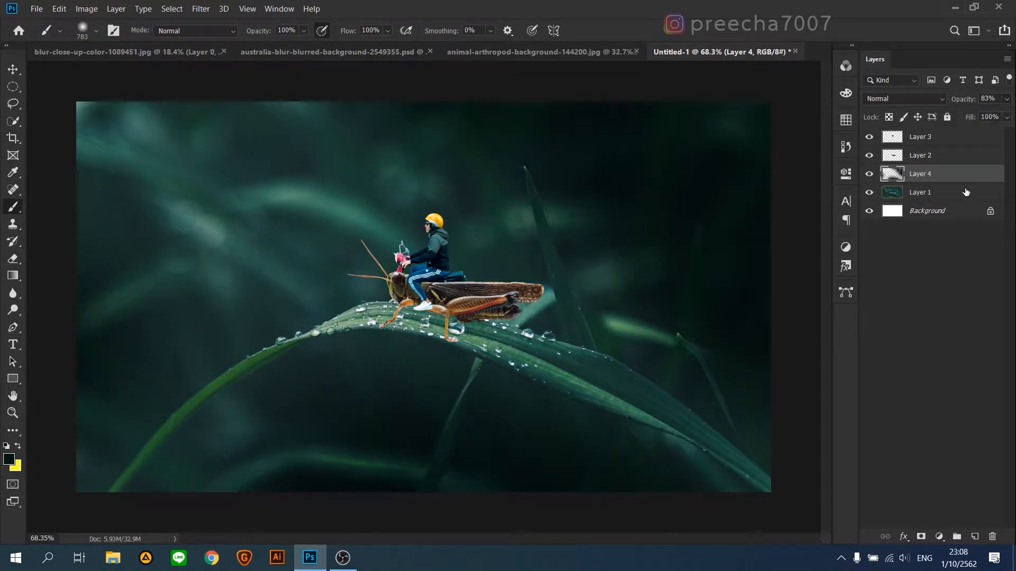
Apply a 15 px Iris Blur to Layer 1 with a wide ellipse keeping the grasshopper and nearby leaf sharp.
left_click(965, 192)
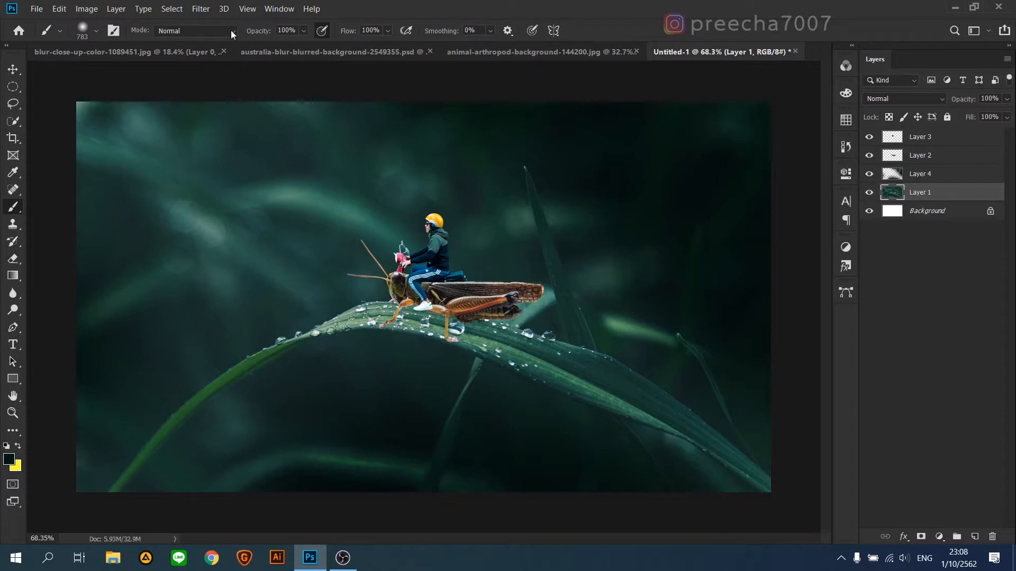
left_click(204, 11)
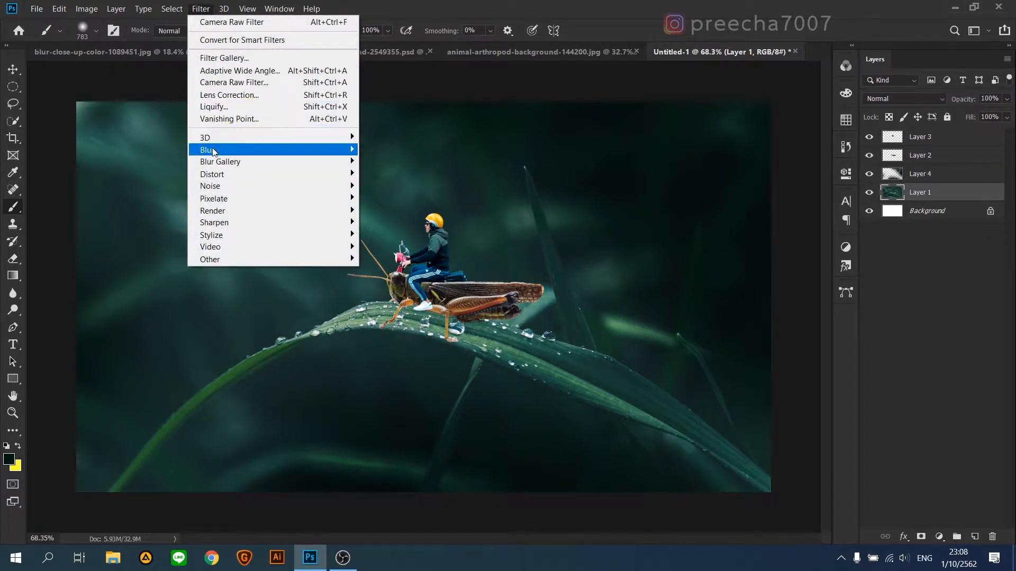
mouse_move(213, 152)
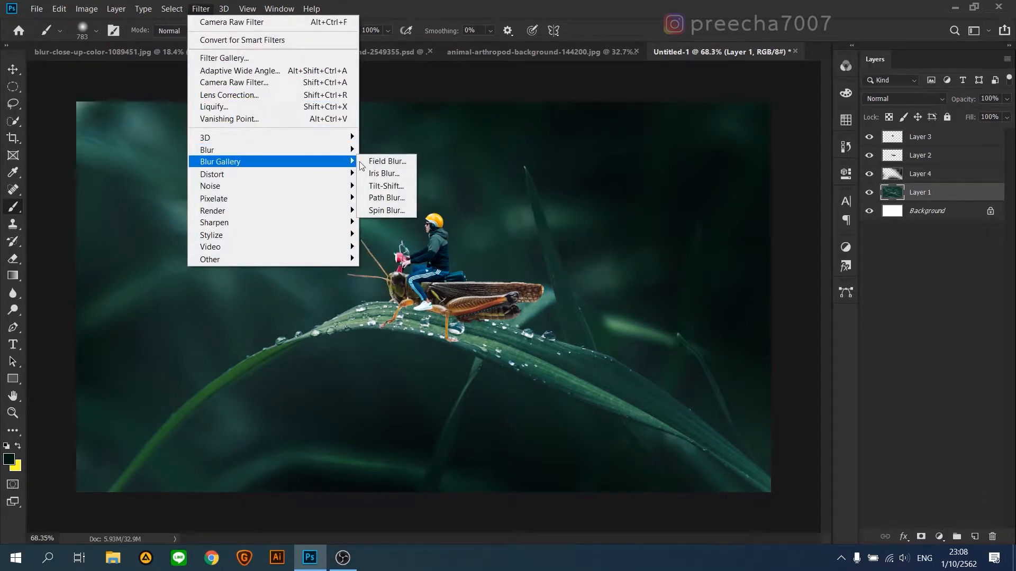
left_click(379, 175)
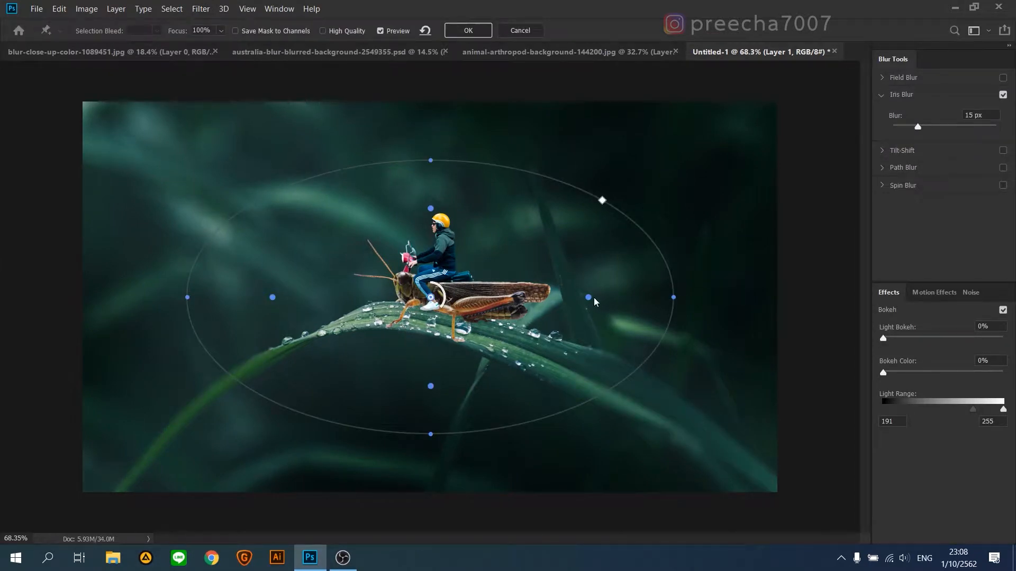
left_click_drag(588, 298, 572, 298)
left_click_drag(677, 285, 718, 288)
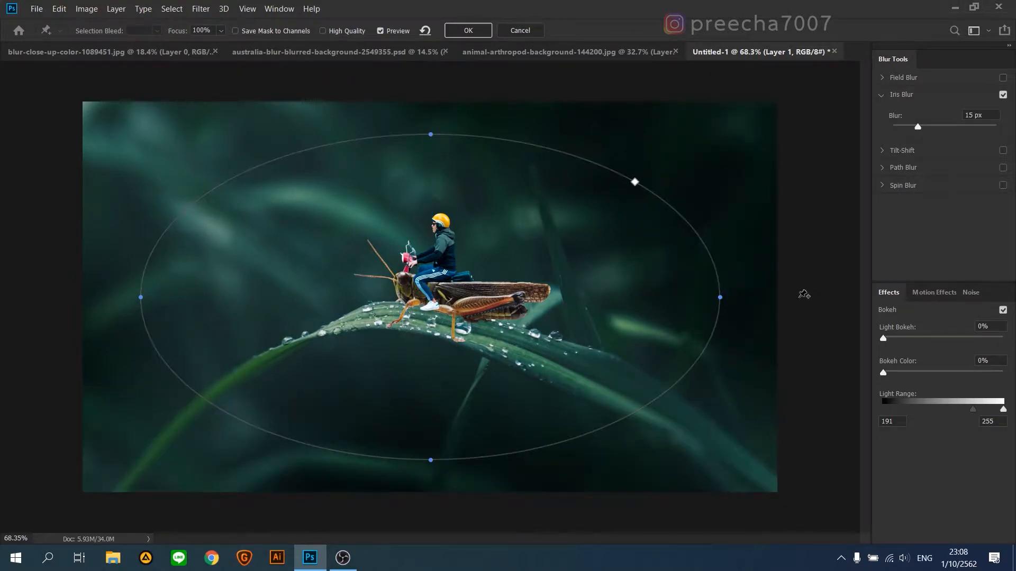
left_click_drag(716, 264, 728, 265)
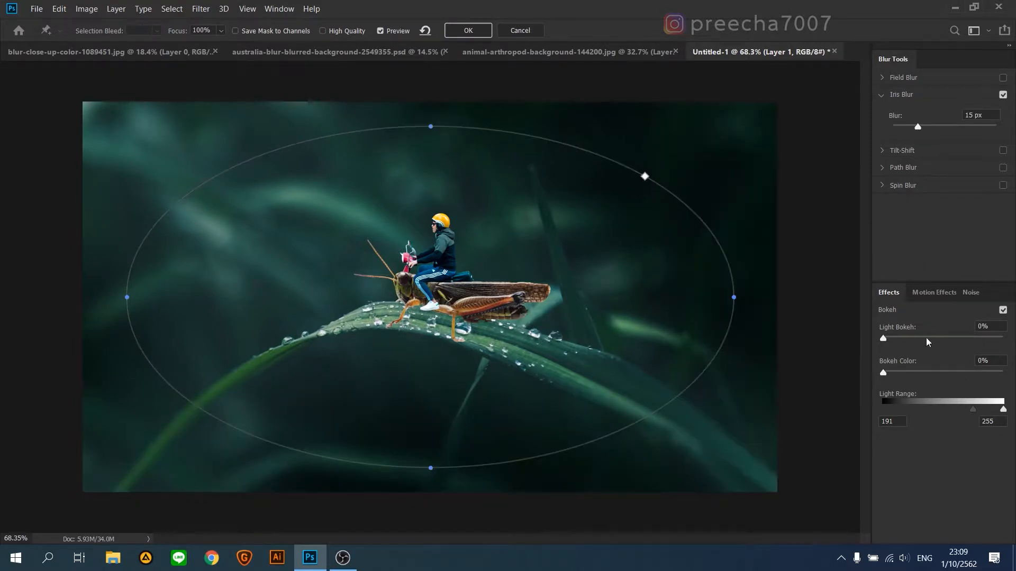
left_click(473, 32)
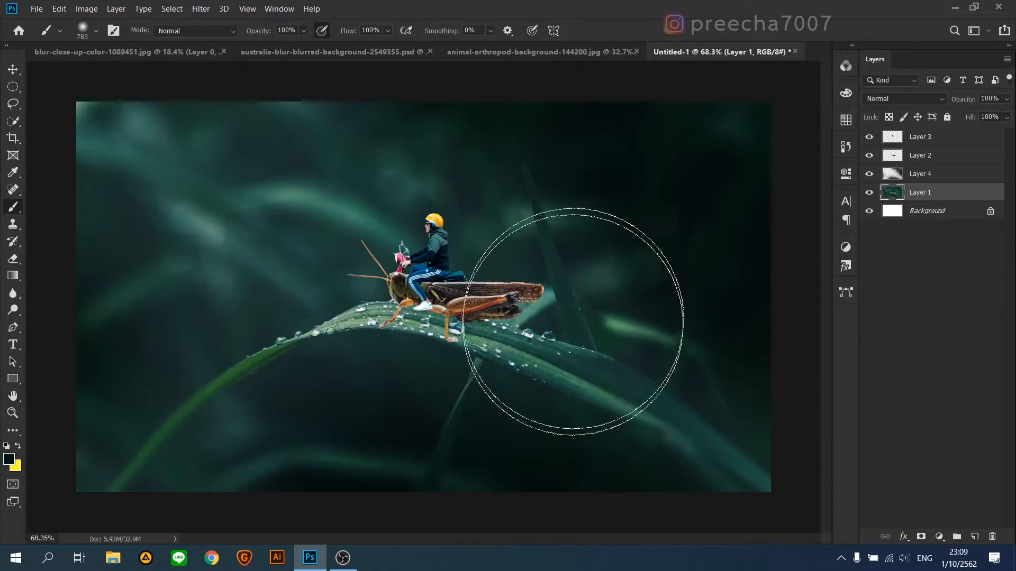
Paint soft dark shading onto Layer 1 below the leaf and over the right side, using brush sizes from 603 to 897 px.
mouse_move(386, 379)
left_mouse_down()
mouse_move(360, 381)
mouse_move(332, 411)
mouse_move(314, 412)
mouse_move(339, 426)
left_mouse_up()
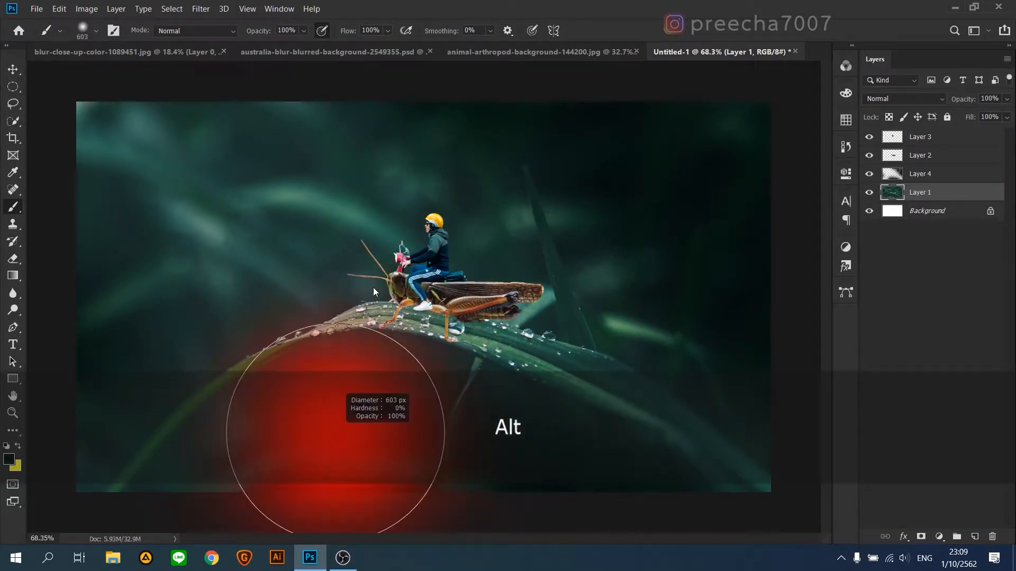
left_click_drag(373, 288, 374, 292)
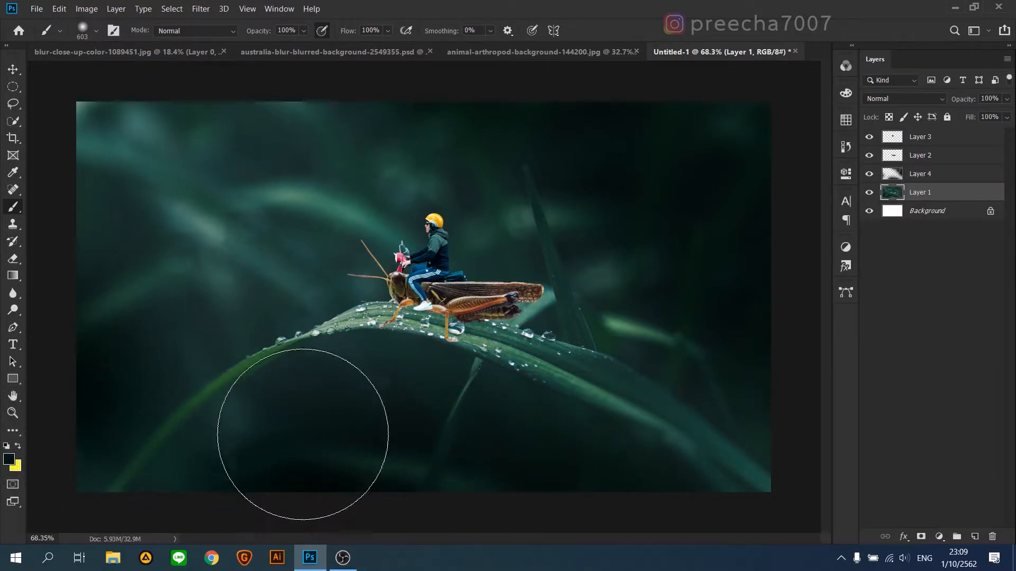
key("ctrl+x")
scroll(494, 390, "down", 3)
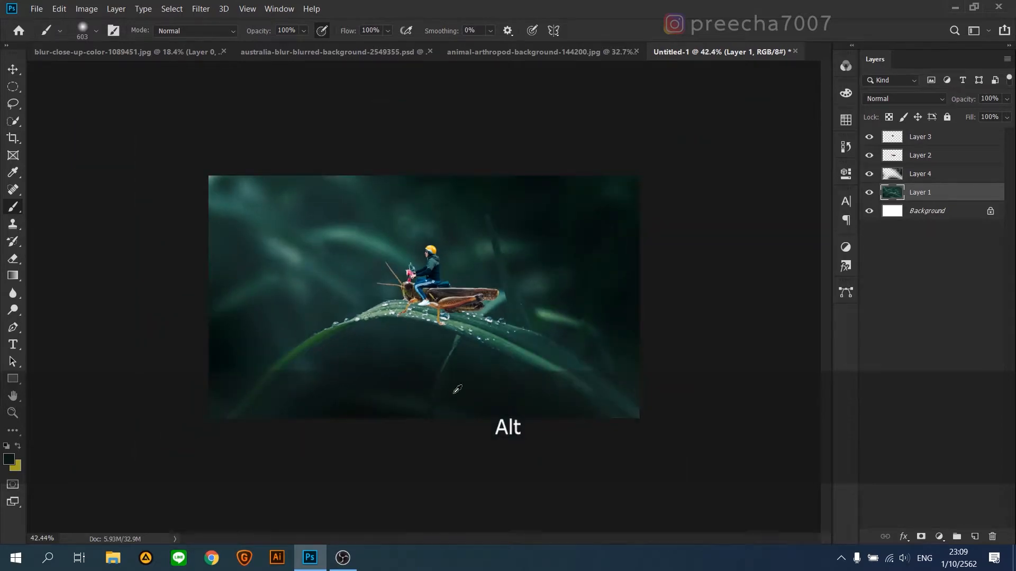
left_click_drag(229, 374, 254, 361)
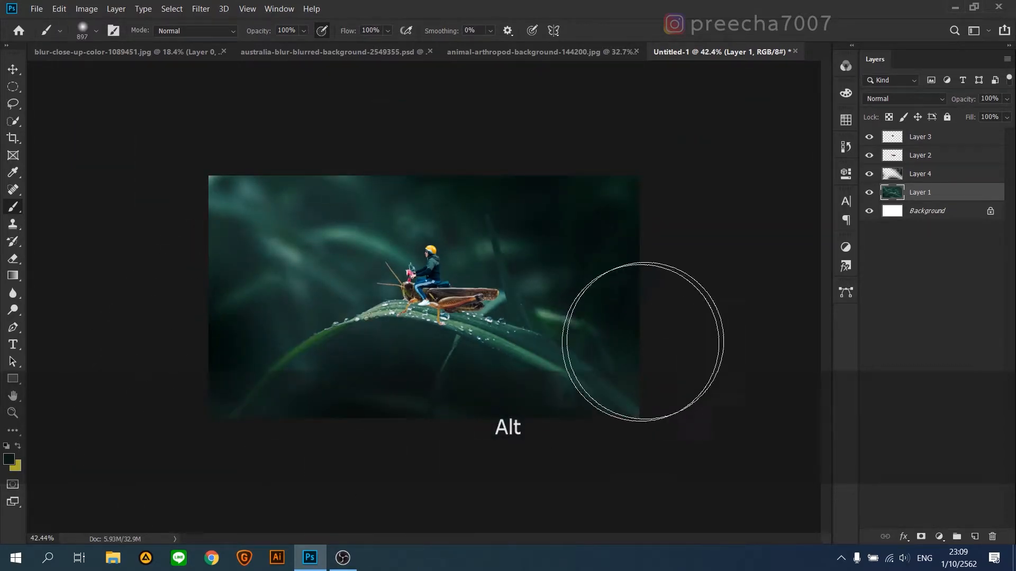
scroll(537, 403, "up", 2)
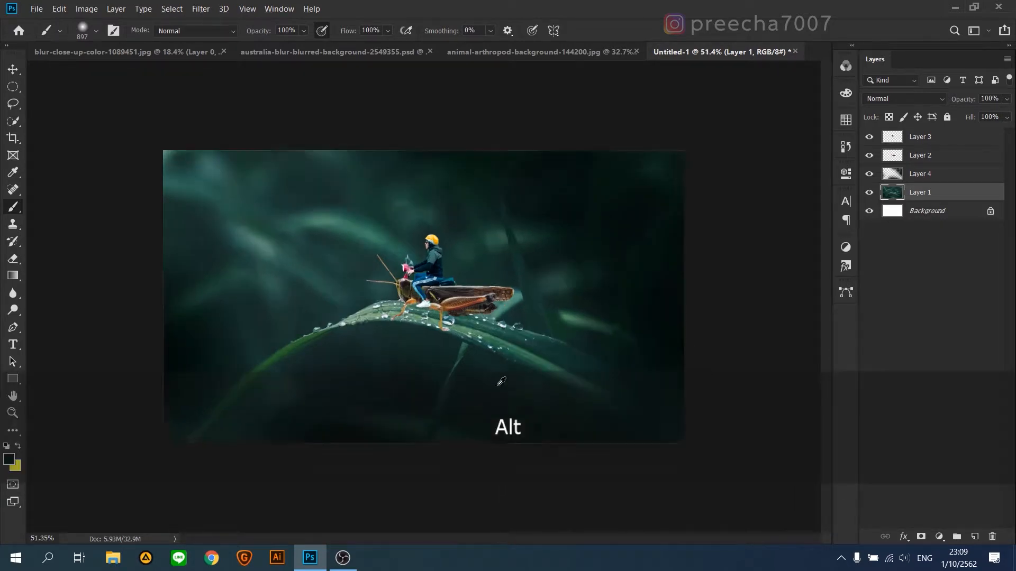
left_click(730, 170)
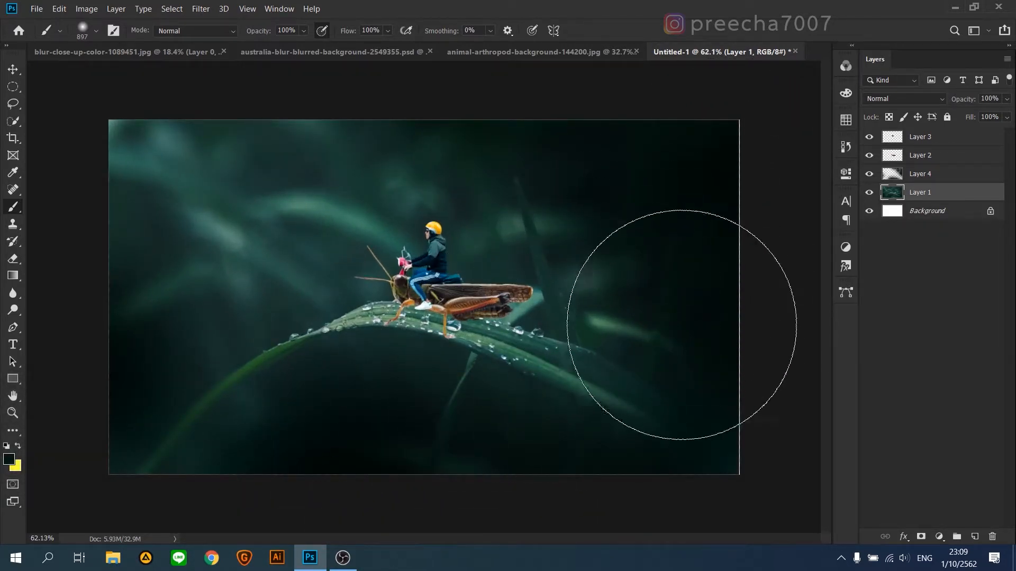
left_click(656, 336)
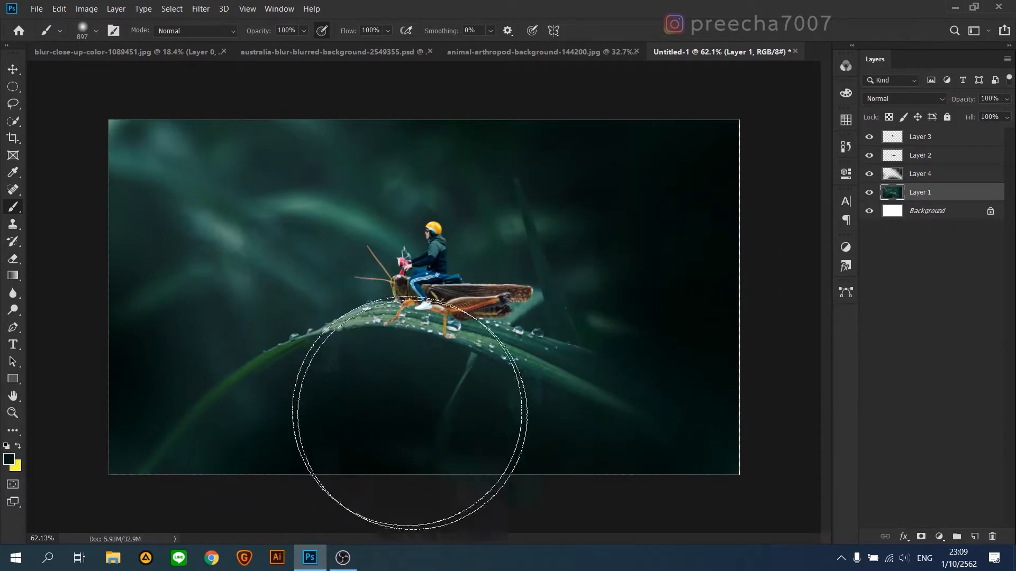
left_click(581, 380)
Try to erase the center of Layer 1 around the rider with a very large soft eraser at 13% opacity.
left_click(13, 259)
left_click_drag(431, 336, 865, 310)
left_click(439, 280)
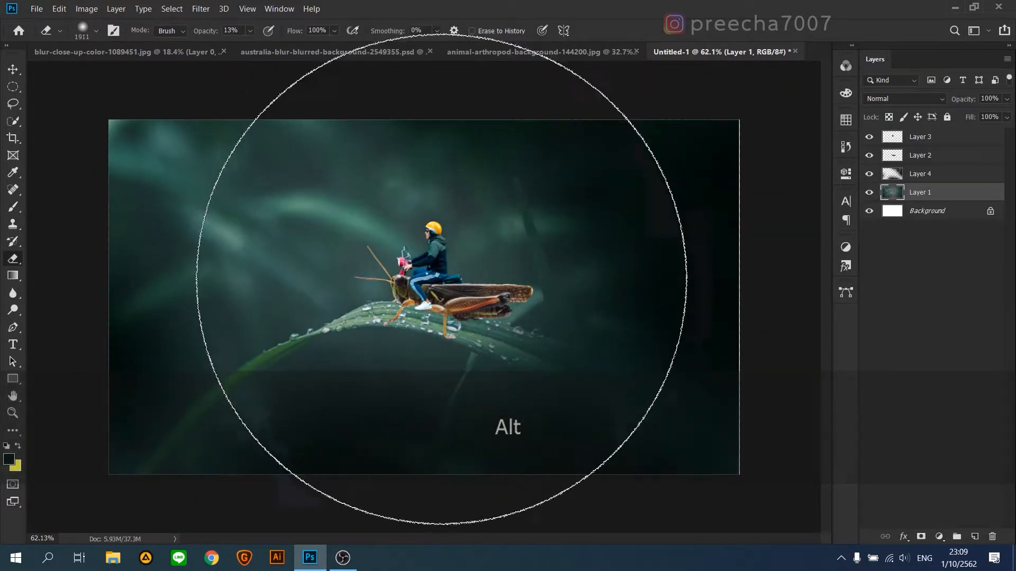
key("ctrl+z")
left_click_drag(476, 296, 386, 299)
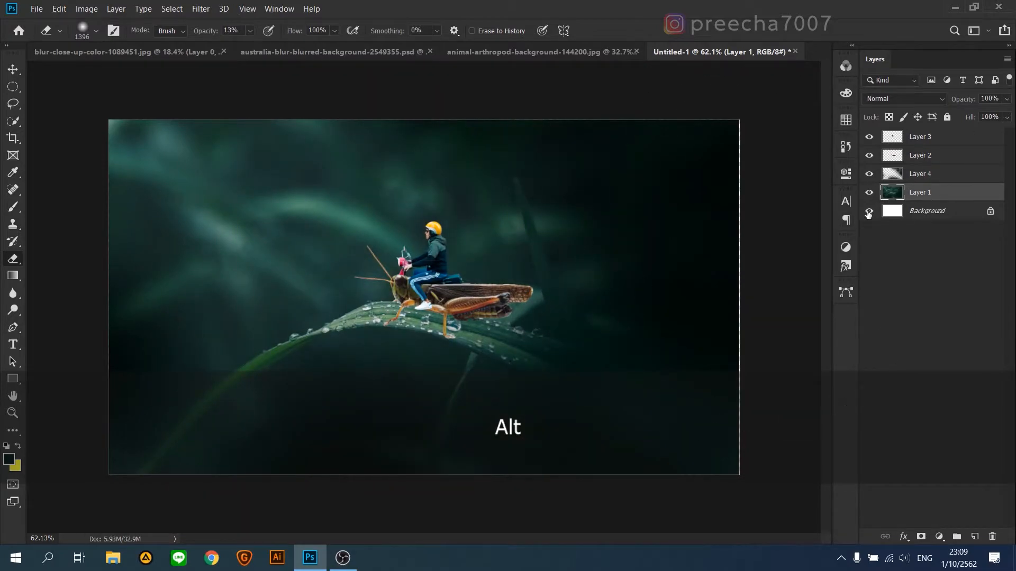
Lightly erase Layer 4's dark shading around the grasshopper with a large soft eraser at 13% opacity.
left_click(923, 179)
left_click_drag(437, 342, 423, 343)
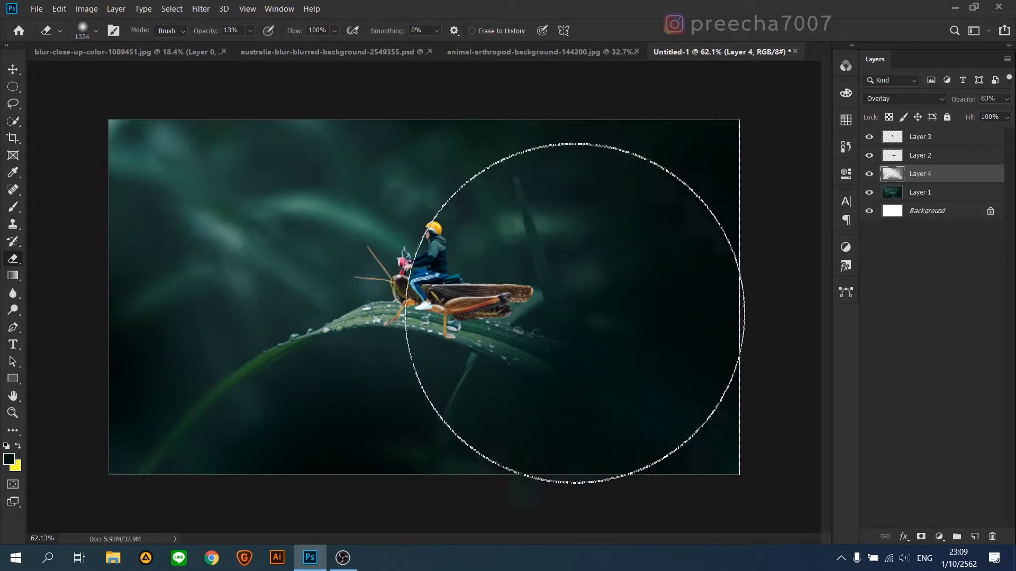
left_click_drag(552, 328, 381, 331)
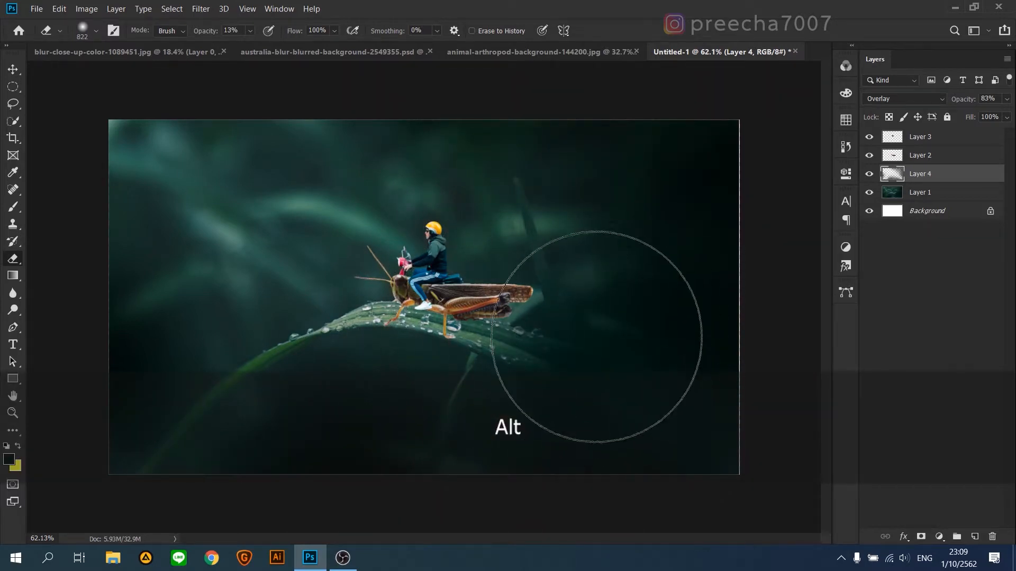
left_click(932, 198)
left_click(949, 178)
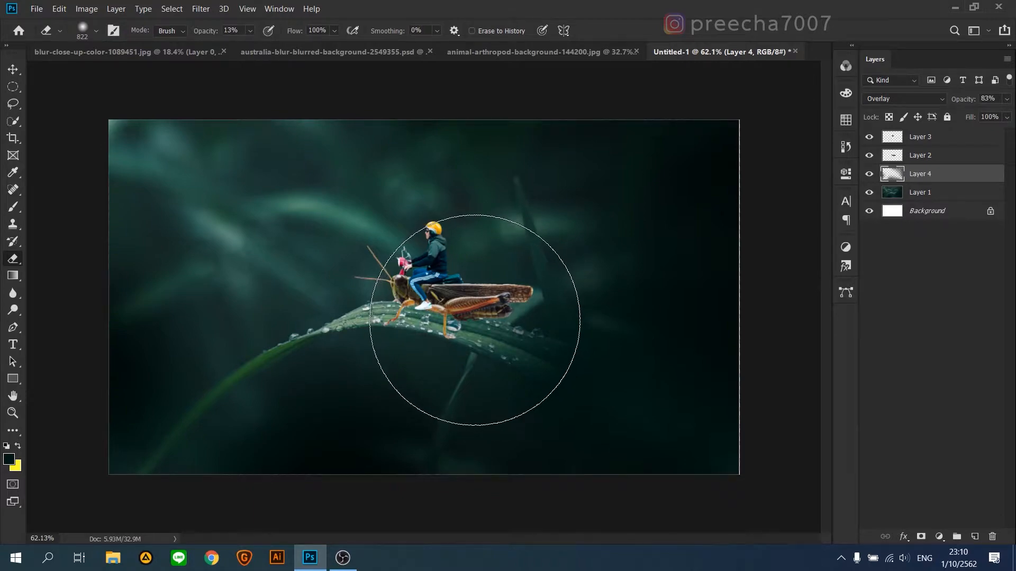
Erase more of Layer 4's shading close around the rider and grasshopper with a smaller soft eraser.
scroll(475, 320, "up", 6, "alt")
right_click(482, 285)
left_click(448, 297)
left_click_drag(471, 312, 275, 325, "alt")
scroll(404, 285, "up", 4, "alt")
mouse_move(405, 276)
left_mouse_down()
mouse_move(440, 338)
mouse_move(441, 363)
mouse_move(447, 342)
left_mouse_up()
left_click_drag(479, 306, 438, 307, "alt")
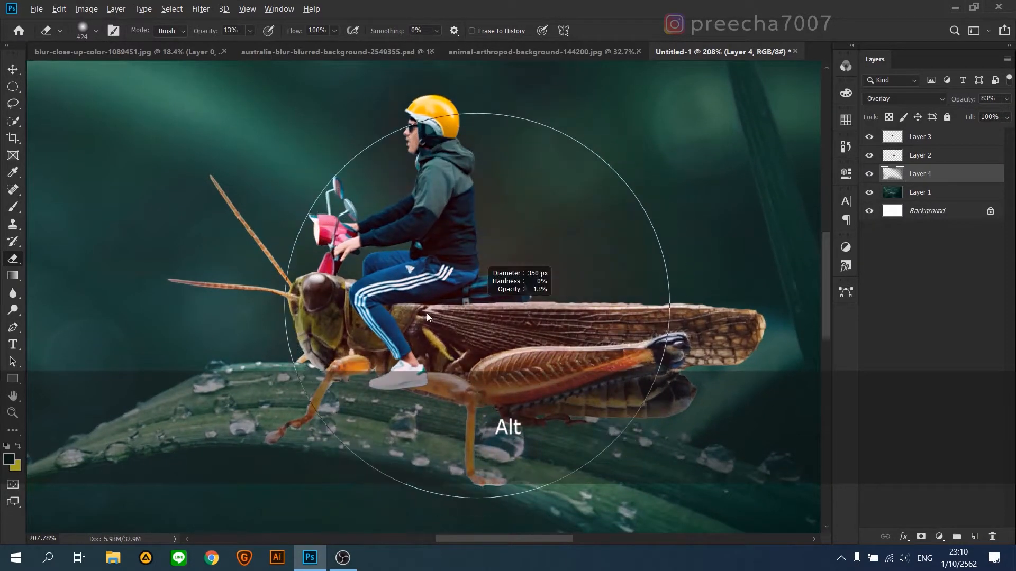
Create a new layer above the grasshopper layer, clip it to the grasshopper and set its blend mode to Overlay.
left_click(13, 69)
left_click(937, 155)
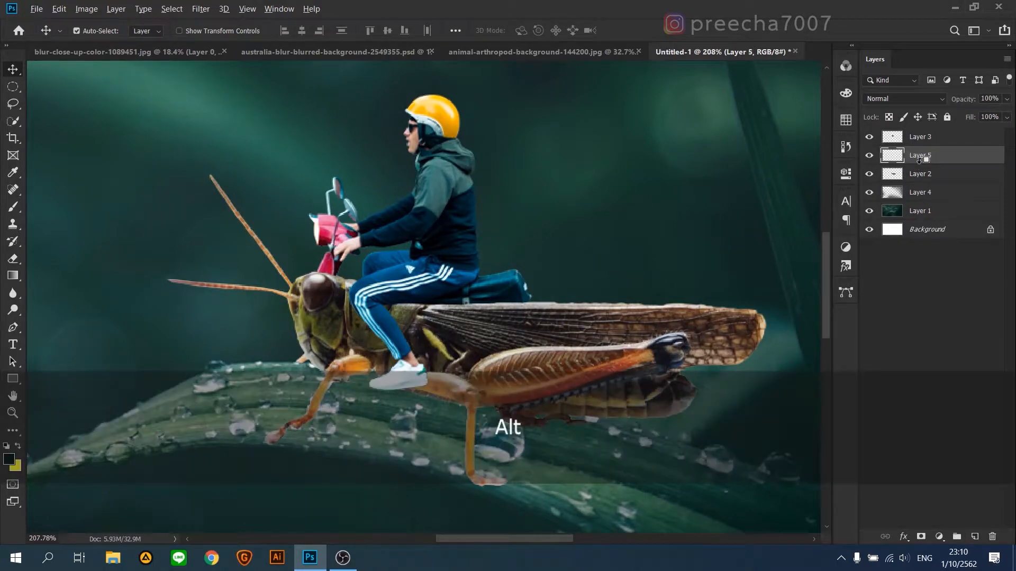
left_click(11, 212)
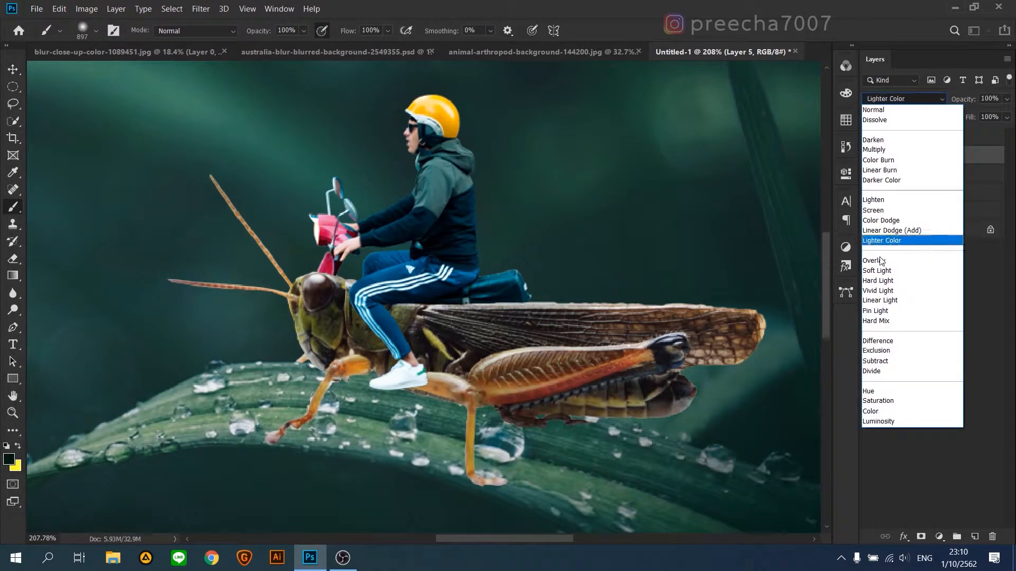
left_click(896, 236)
Try to darken the grasshopper's underside with a soft 111 px brush at full opacity.
right_click(329, 326, "alt")
left_click_drag(328, 326, 82, 327)
left_click_drag(553, 329, 419, 340)
left_click_drag(595, 393, 649, 278)
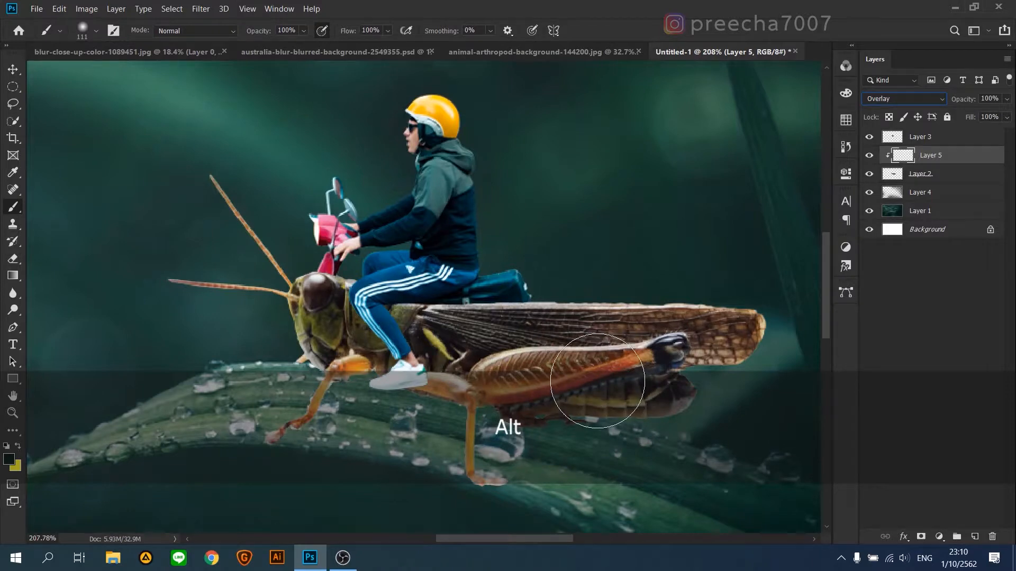
key("ctrl+z")
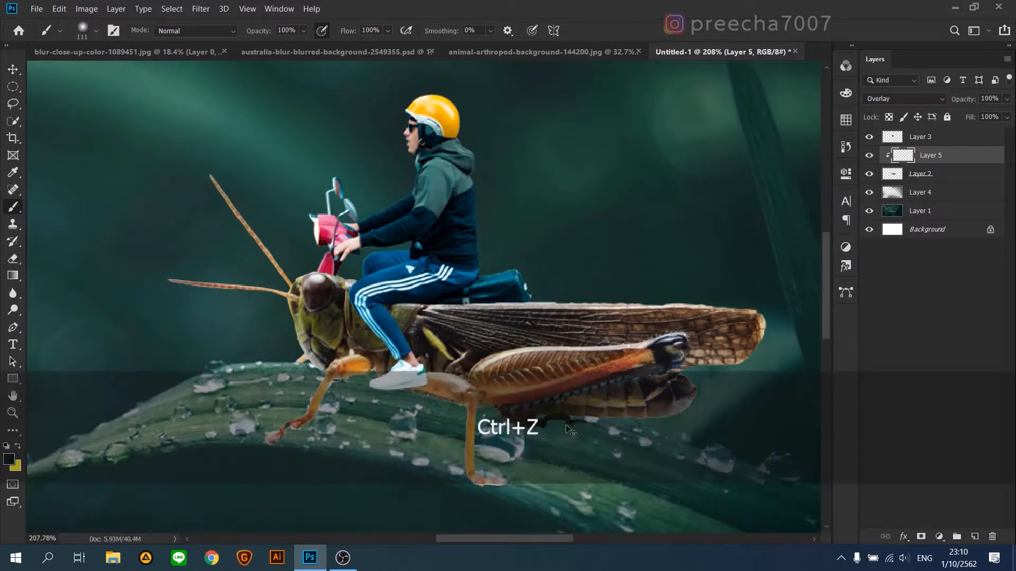
Darken the rear underside of the grasshopper on the Overlay layer with a soft 84 px black brush at 41% opacity.
left_click(304, 31)
left_click_drag(295, 45, 280, 46)
mouse_move(593, 409)
left_mouse_down()
mouse_move(559, 424)
mouse_move(597, 403)
mouse_move(647, 403)
mouse_move(587, 417)
mouse_move(674, 411)
mouse_move(697, 389)
left_mouse_up()
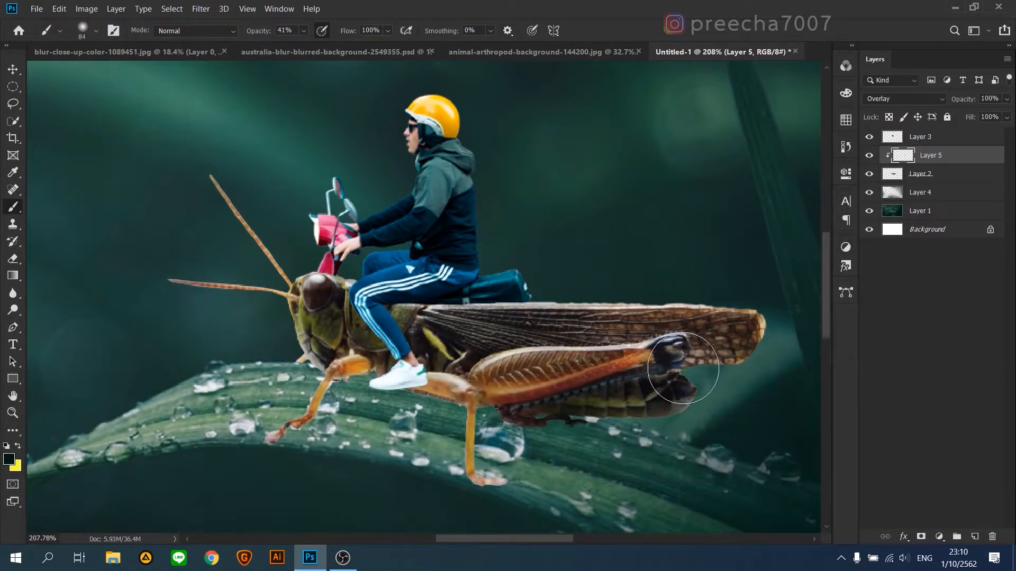
mouse_move(521, 420)
left_mouse_down()
mouse_move(664, 359)
mouse_move(622, 348)
left_mouse_up()
Shade the grasshopper's body beneath the rider, its lower belly and the tops of its legs with a 38 px brush.
left_click_drag(529, 360, 534, 360, "alt")
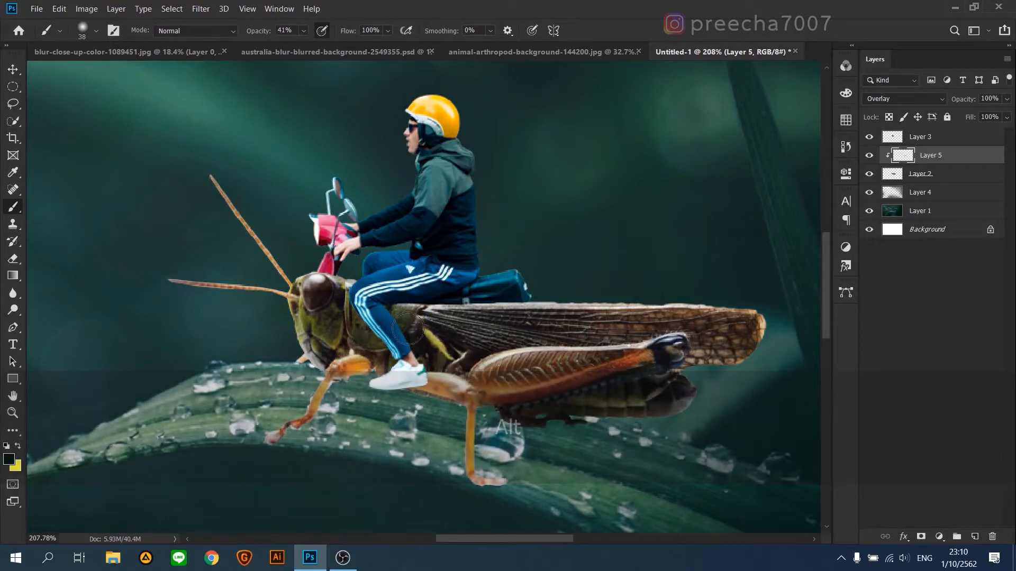
left_click_drag(472, 293, 468, 305)
mouse_move(584, 420)
left_mouse_down()
mouse_move(674, 412)
mouse_move(489, 419)
left_mouse_up()
mouse_move(427, 396)
left_mouse_down()
mouse_move(460, 406)
mouse_move(485, 473)
left_mouse_up()
mouse_move(352, 377)
left_mouse_down()
mouse_move(317, 421)
mouse_move(357, 387)
left_mouse_up()
left_click_drag(492, 411, 489, 462)
mouse_move(448, 399)
left_mouse_down()
mouse_move(427, 398)
mouse_move(456, 389)
mouse_move(421, 401)
mouse_move(499, 411)
mouse_move(477, 381)
mouse_move(489, 406)
left_mouse_up()
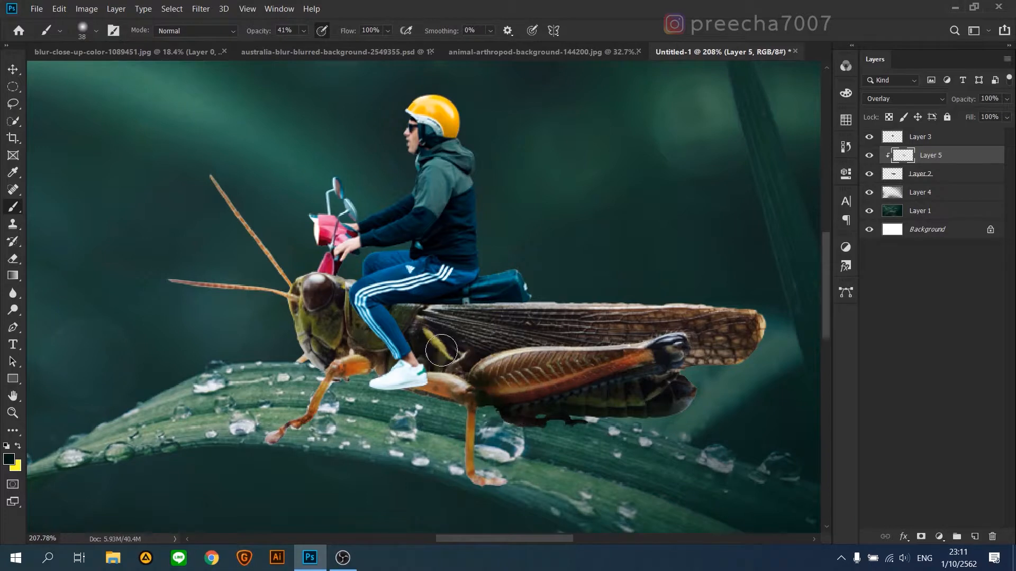
Deepen the shading around the grasshopper's rear wing and abdomen with a larger 112 px soft brush.
mouse_move(714, 359)
left_mouse_down()
mouse_move(741, 359)
mouse_move(743, 288)
left_mouse_up()
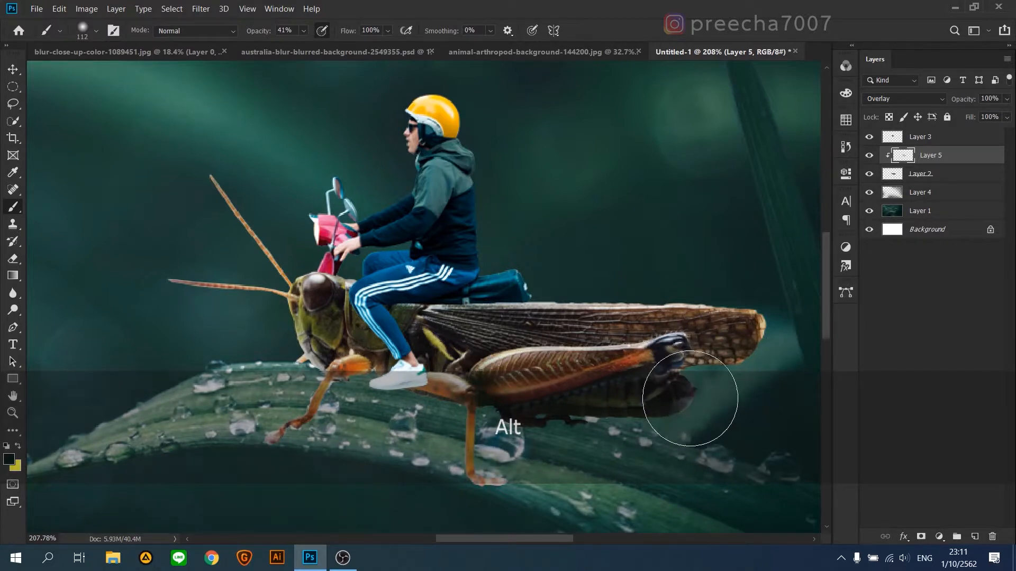
left_click_drag(595, 386, 555, 385)
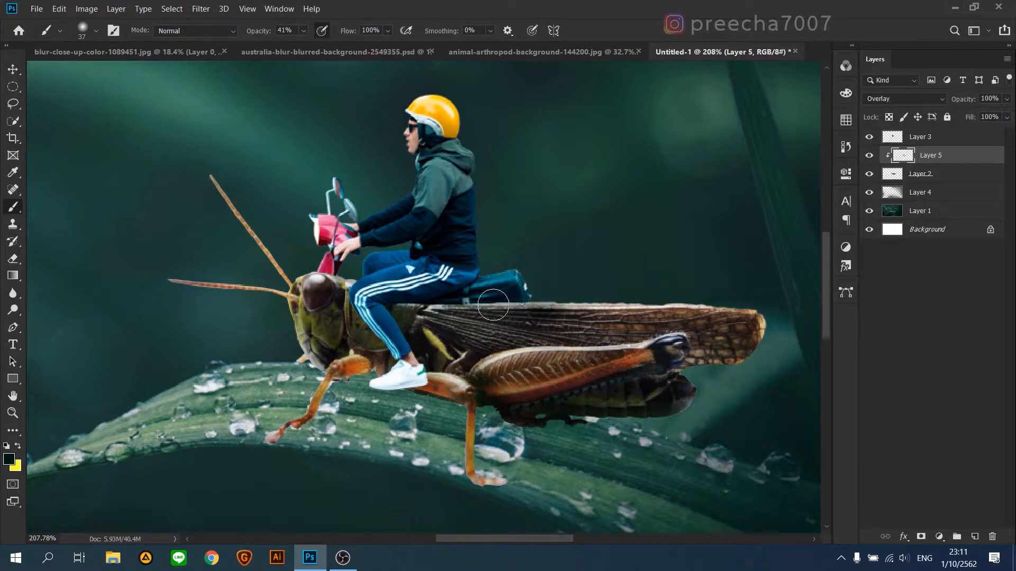
scroll(504, 312, "down", 2)
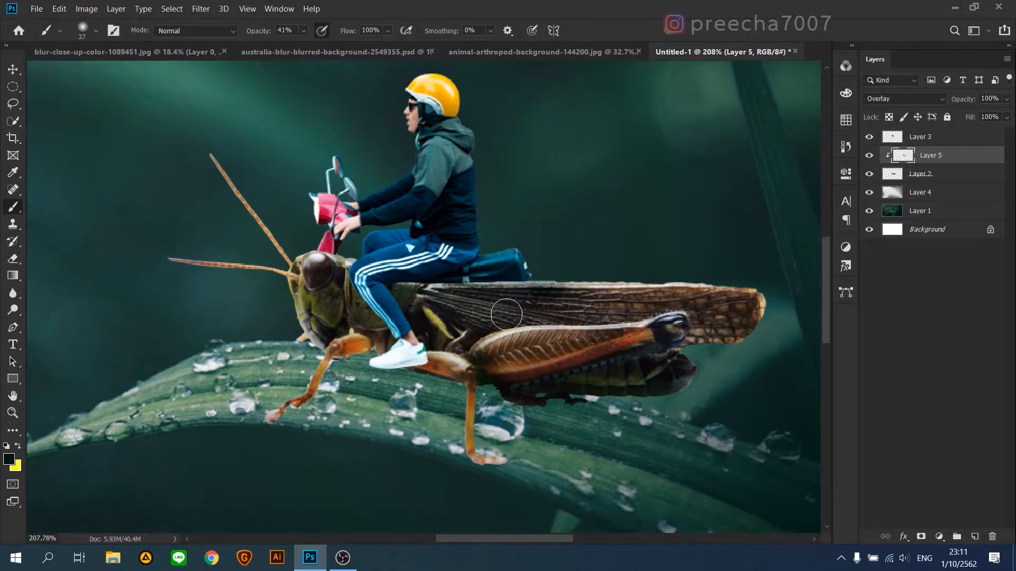
scroll(505, 321, "up", 3)
scroll(406, 340, "up", 1)
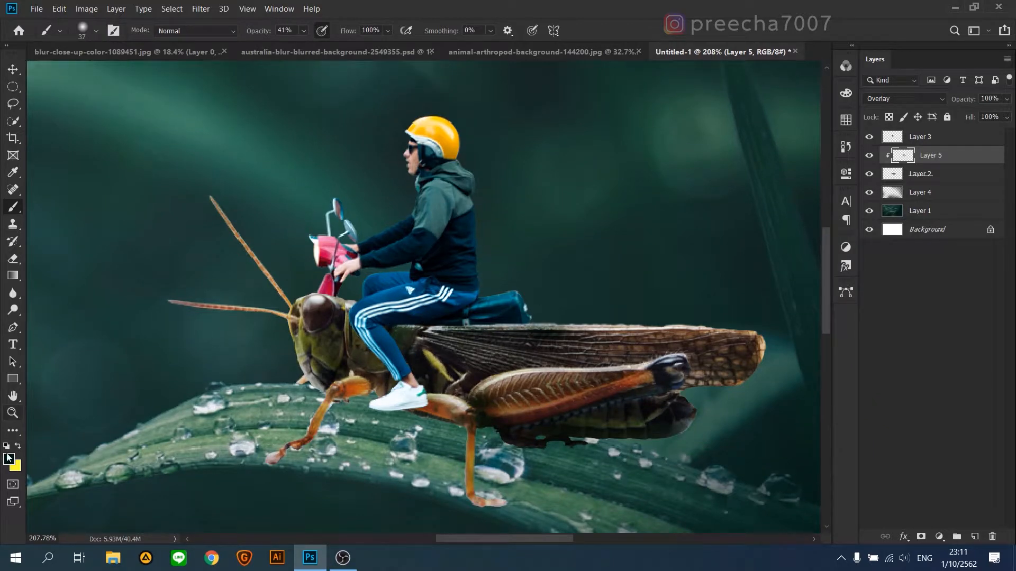
Switch to the yellow colour and paint highlights on the grasshopper's lower antenna, face and hind thigh with a 43 px brush.
key("x")
mouse_move(298, 340)
left_mouse_down()
mouse_move(274, 339)
mouse_move(239, 311)
mouse_move(161, 300)
left_mouse_up()
scroll(282, 335, "down", 3)
left_click_drag(323, 322, 331, 322)
mouse_move(482, 344)
left_mouse_down()
mouse_move(567, 338)
mouse_move(513, 341)
left_mouse_up()
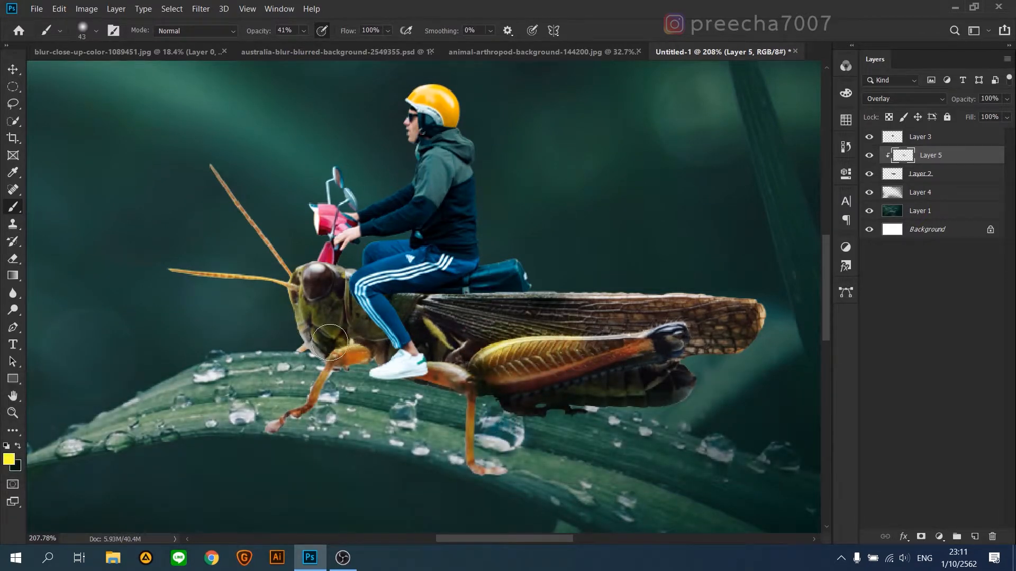
left_click_drag(309, 332, 313, 337)
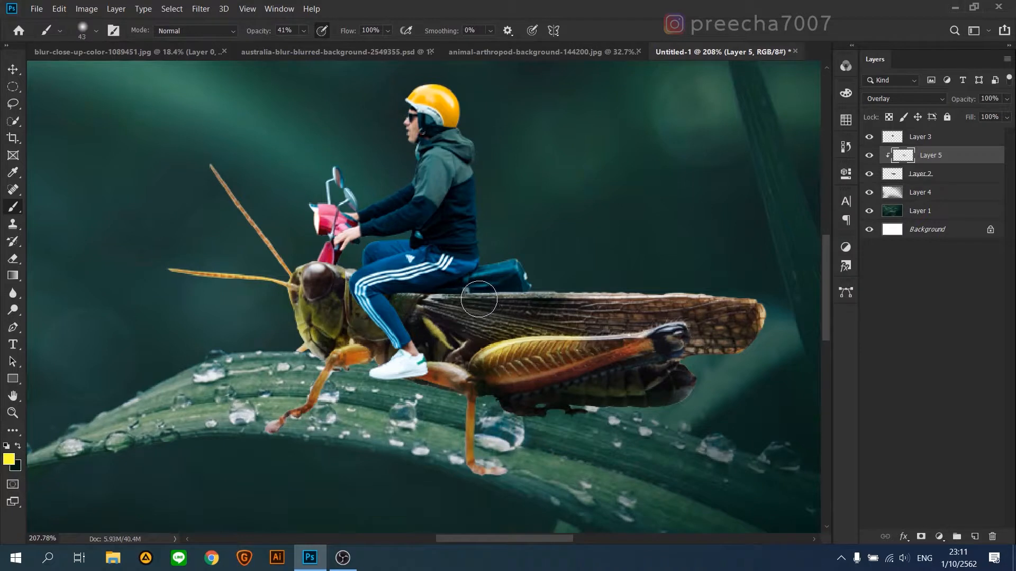
Paint yellow highlights along the grasshopper's wing, thorax, front and middle legs and the top of its head.
mouse_move(473, 313)
left_mouse_down()
mouse_move(651, 331)
mouse_move(614, 304)
mouse_move(753, 298)
mouse_move(709, 303)
mouse_move(730, 305)
mouse_move(722, 328)
left_mouse_up()
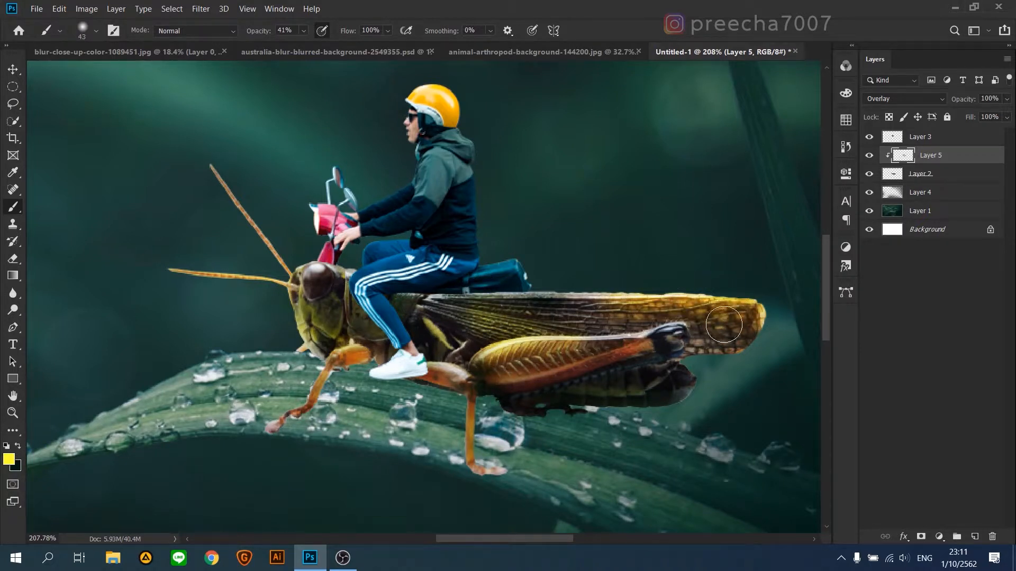
left_click_drag(314, 337, 376, 344)
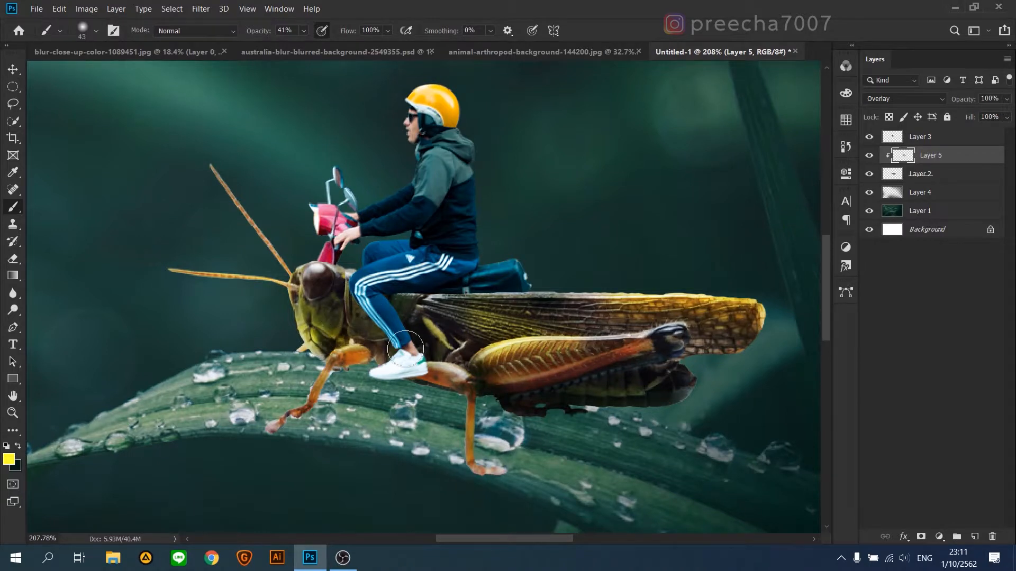
left_click_drag(324, 373, 309, 399)
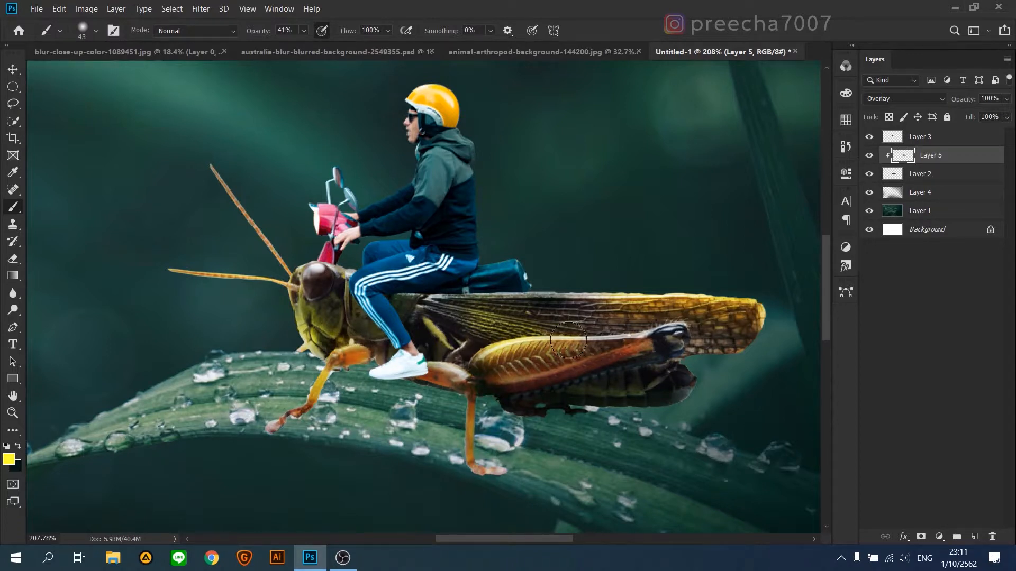
left_click_drag(569, 340, 588, 338)
left_click_drag(460, 369, 434, 360)
left_click_drag(328, 271, 318, 279)
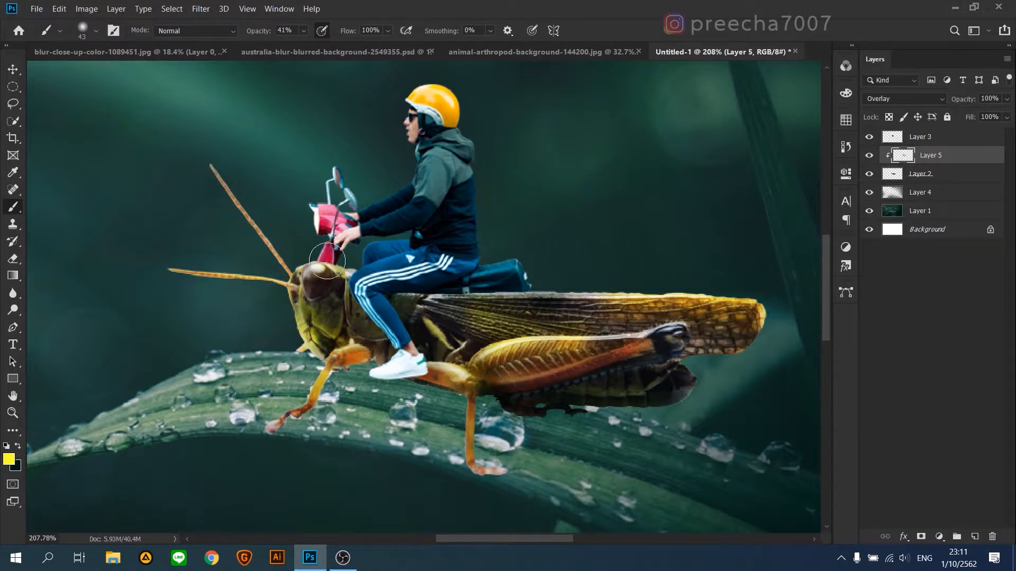
Highlight the grasshopper's upper antenna and middle leg in yellow with a 29 px brush.
left_click_drag(316, 272, 309, 272)
left_click_drag(262, 238, 211, 169)
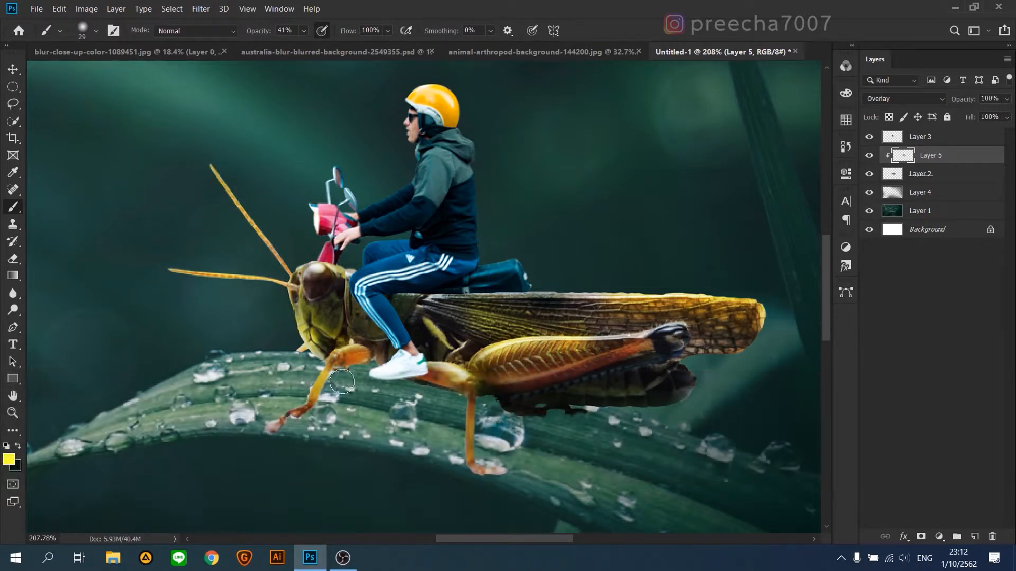
mouse_move(463, 402)
left_mouse_down()
mouse_move(457, 466)
mouse_move(445, 409)
mouse_move(426, 391)
mouse_move(447, 396)
mouse_move(438, 377)
left_mouse_up()
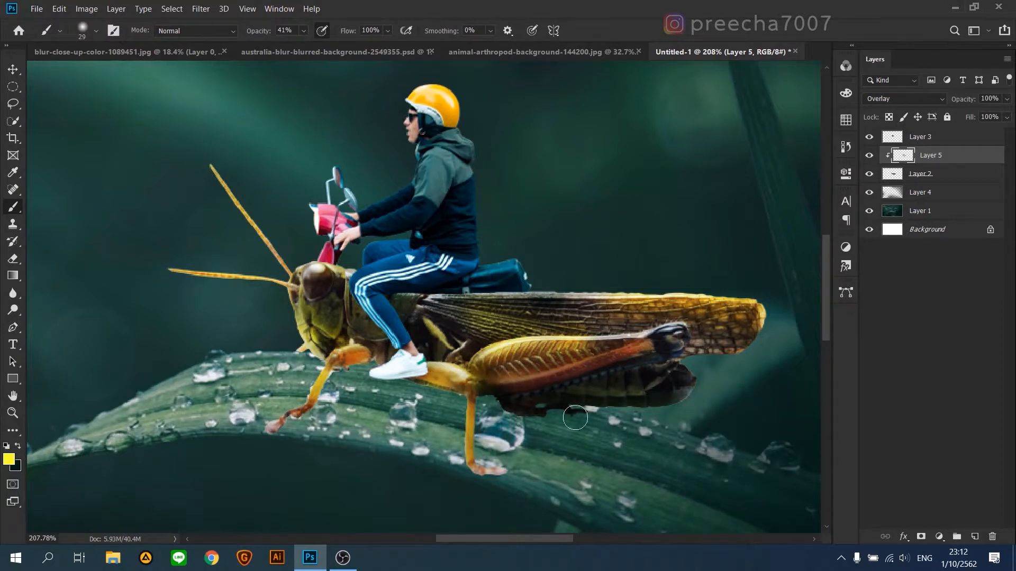
scroll(421, 276, "up", 2)
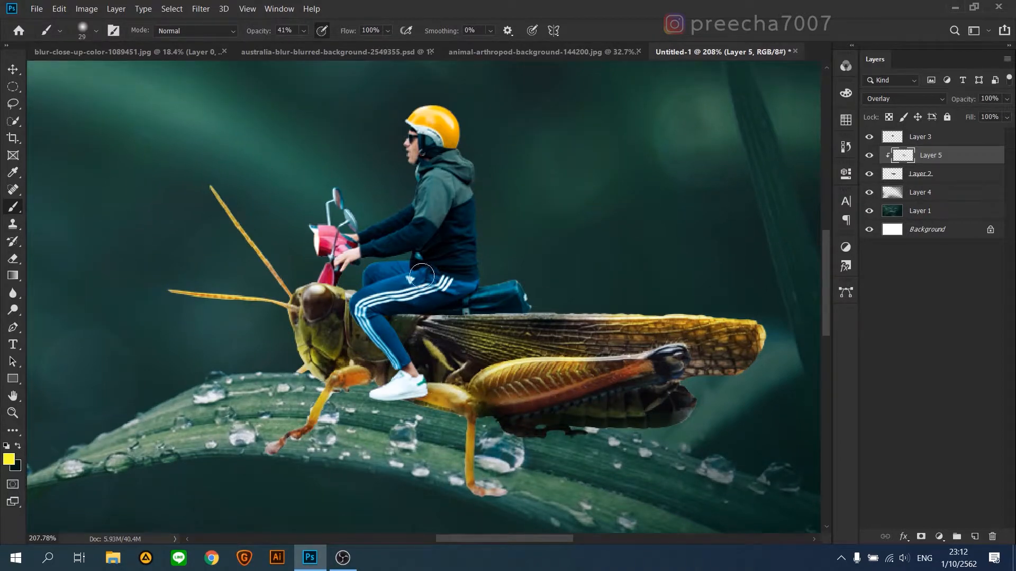
Create a new layer above the rider's layer and clip it to the rider.
left_click(13, 69)
left_click(469, 218)
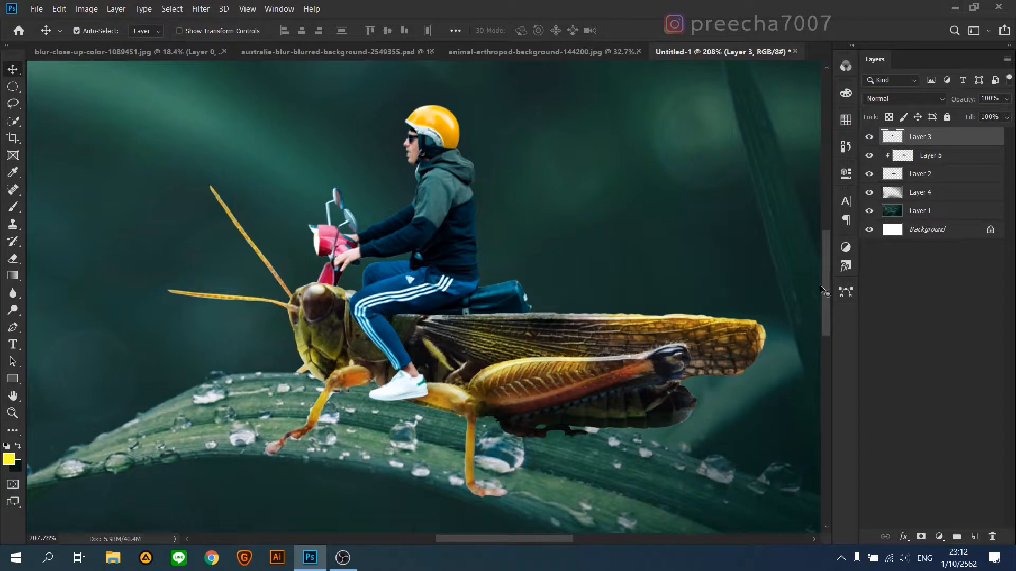
left_click(975, 536)
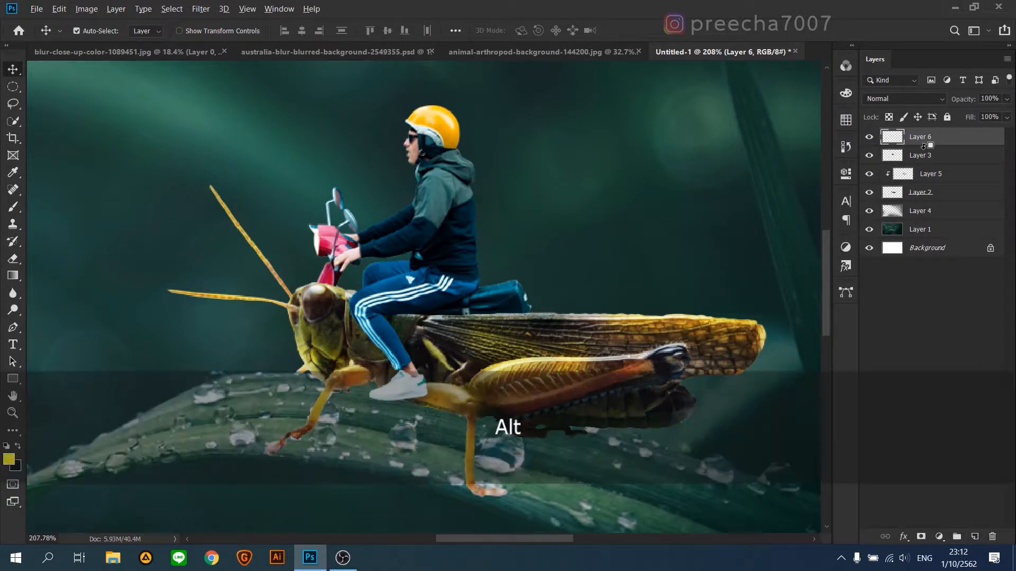
left_click(878, 146, "alt")
Shade the rider's back and helmet with a 61 px black brush at 41% opacity and set the layer's blend mode to Overlay.
left_click(14, 207)
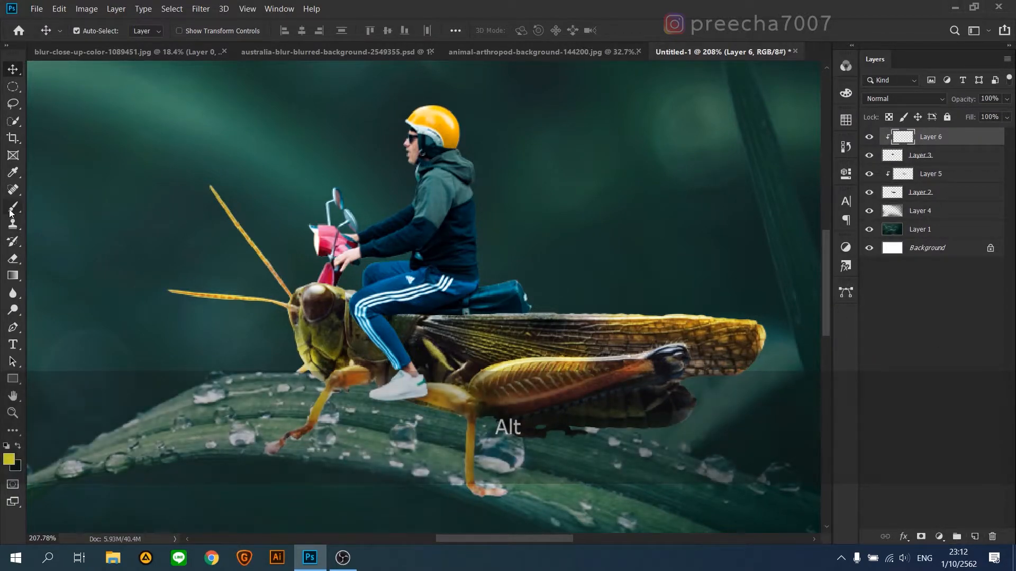
left_click_drag(389, 262, 397, 260)
key("x")
mouse_move(468, 247)
left_mouse_down()
mouse_move(491, 228)
mouse_move(499, 201)
left_mouse_up()
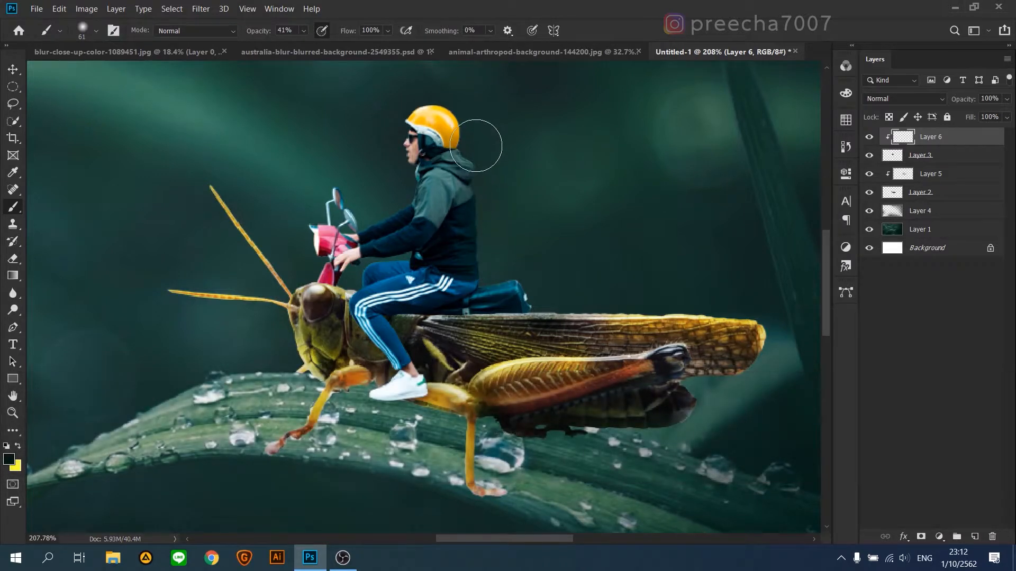
left_click_drag(457, 107, 552, 122)
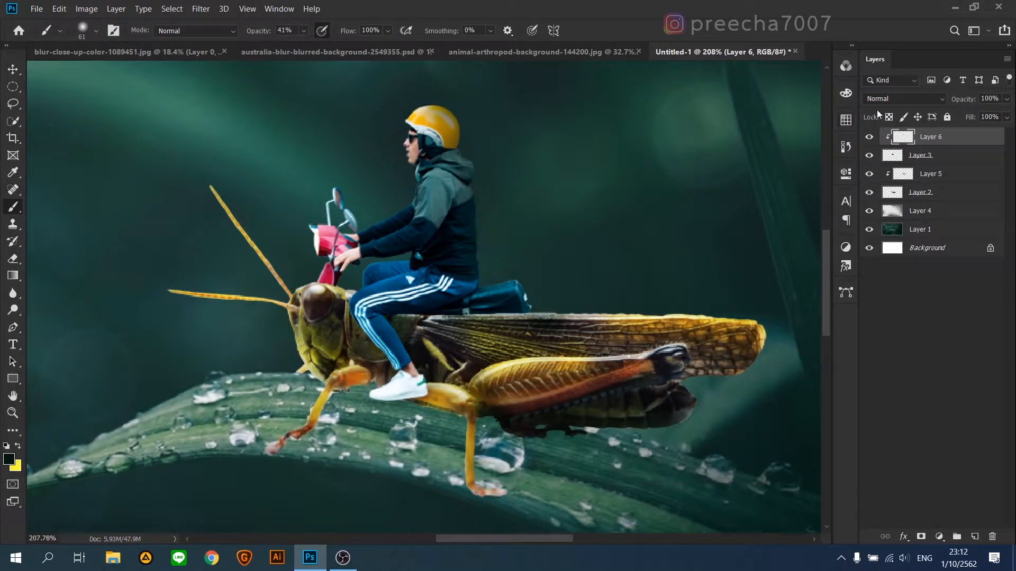
left_click(902, 99)
left_click(861, 257)
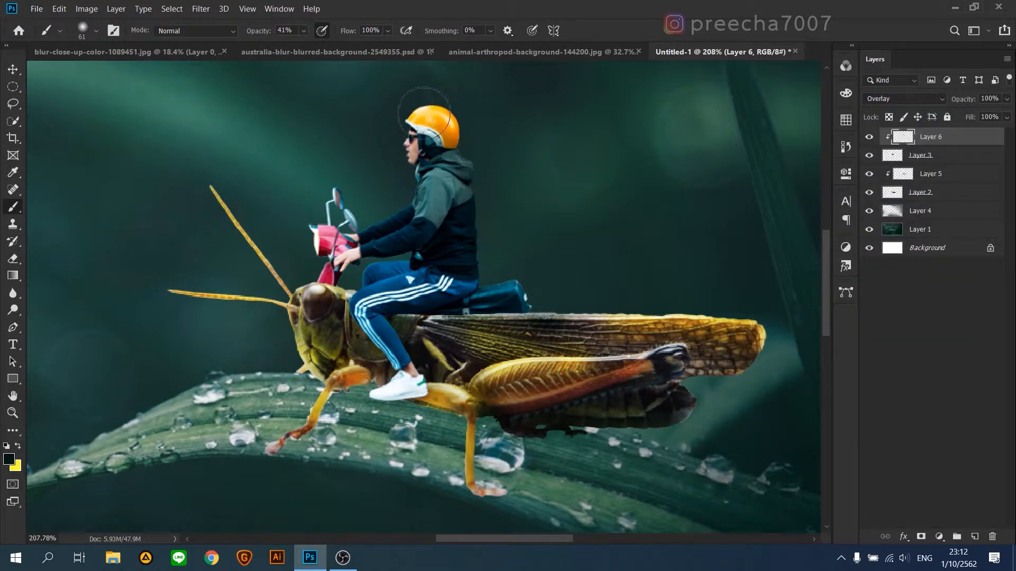
Darken the back of the helmet and hood with the brush at 74% and 90% opacity, undoing the last stroke.
left_click_drag(331, 46, 334, 45)
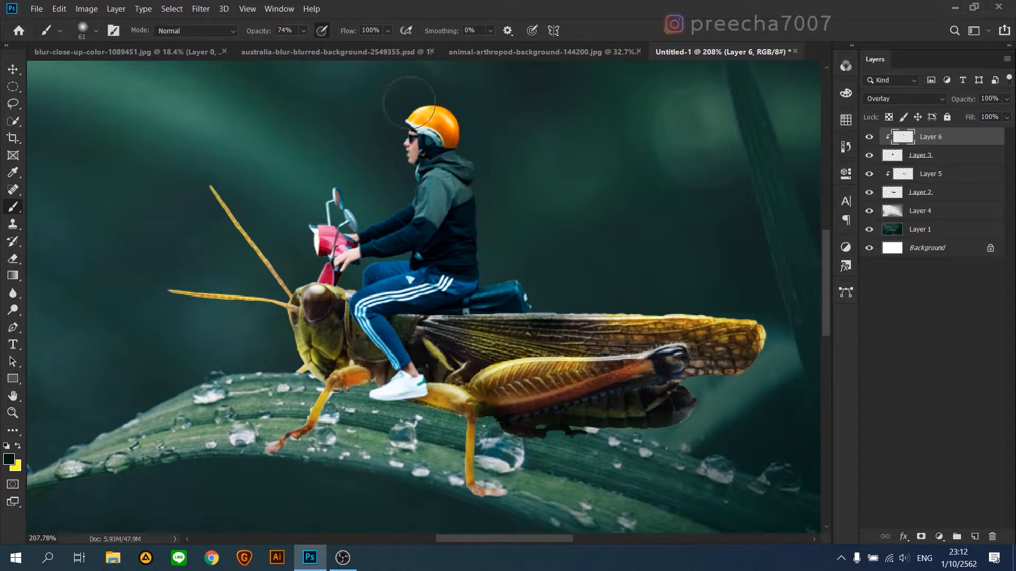
left_click(461, 119)
left_click_drag(470, 153, 482, 171)
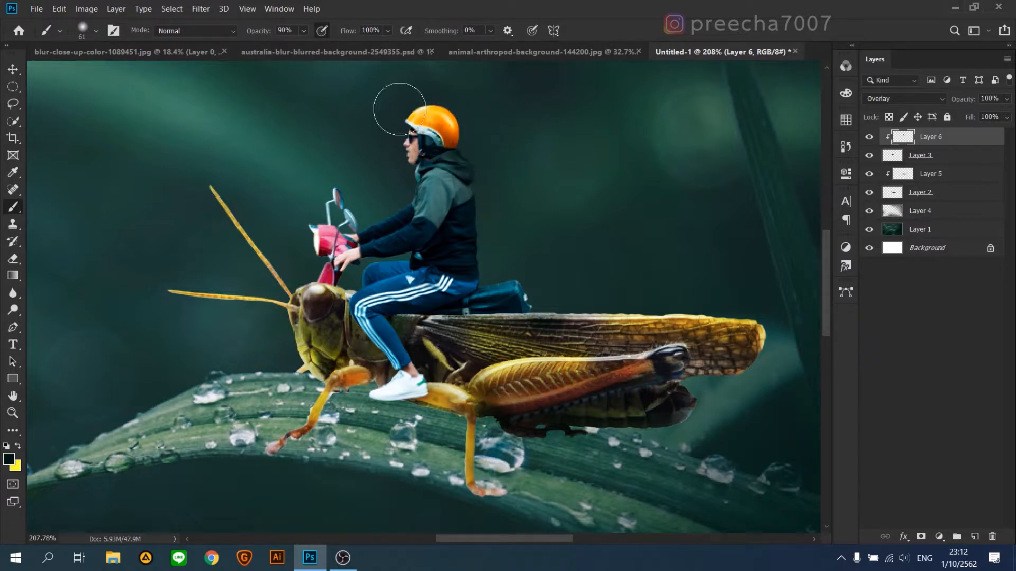
key("ctrl")
key("ctrl+z")
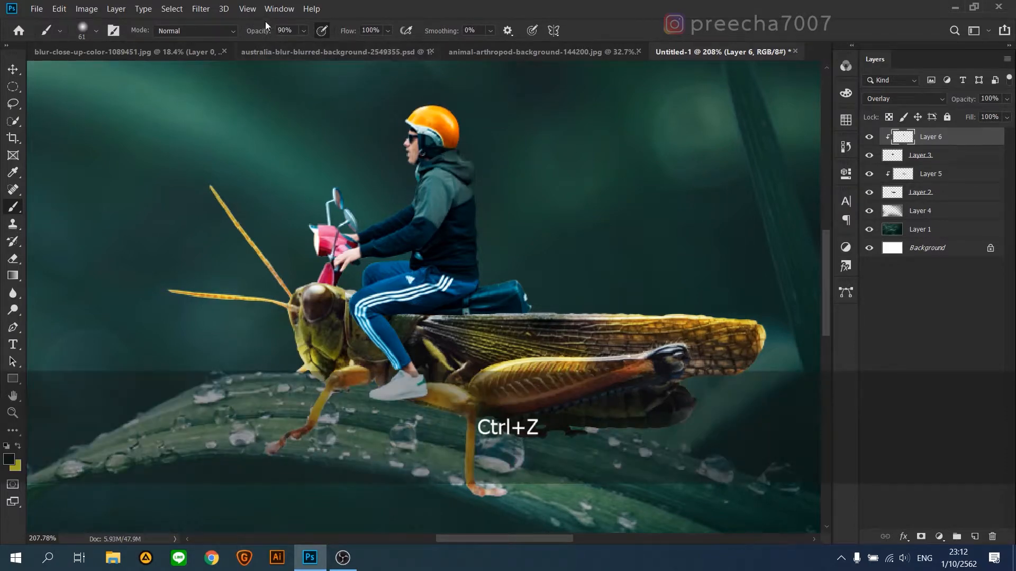
Lower the brush opacity to 55% and darken the scooter's seat behind the rider with an 88 px brush.
left_click(295, 45)
left_click_drag(492, 208, 517, 208)
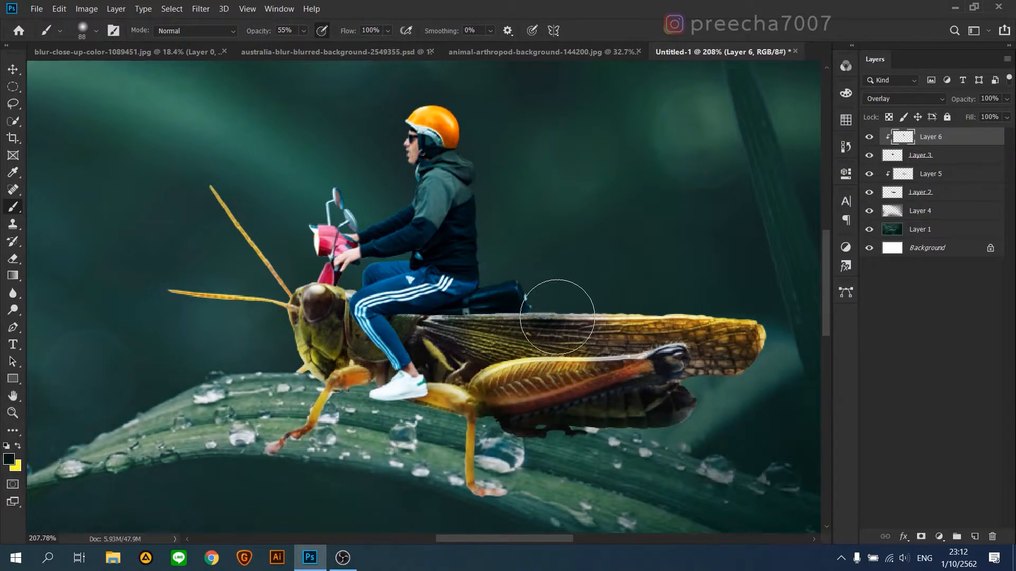
left_click_drag(466, 329, 455, 297)
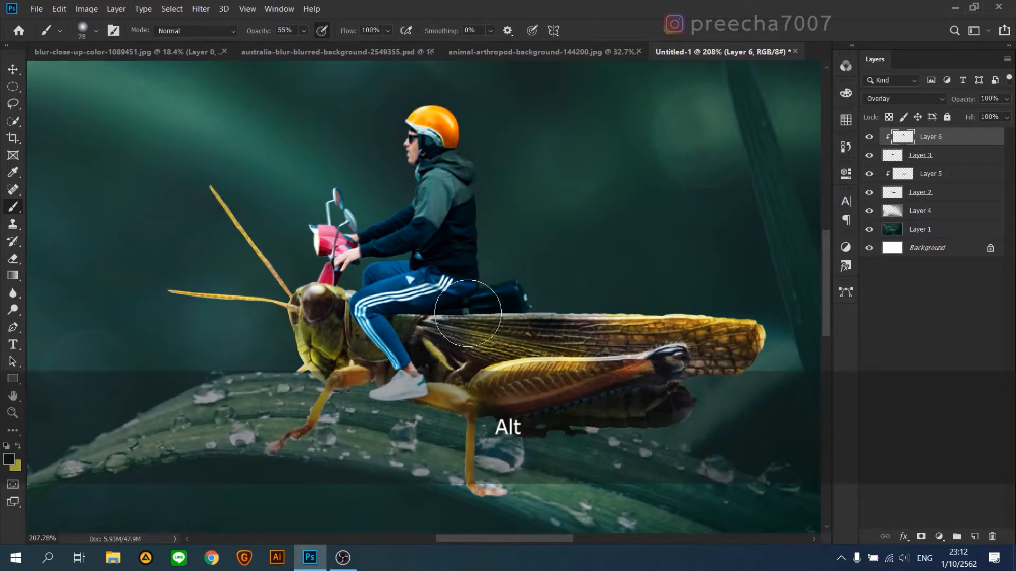
Shade the rider's collar, back and shoe with varied brush sizes and compare the layer's shading hidden and shown.
left_click_drag(456, 214, 449, 215)
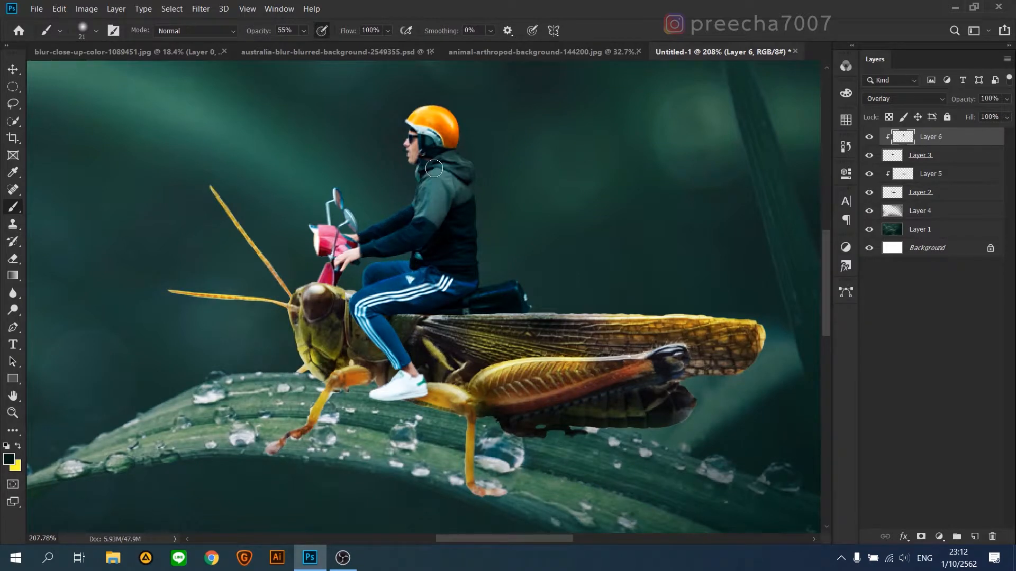
left_click_drag(462, 163, 482, 122)
left_click_drag(495, 163, 510, 163)
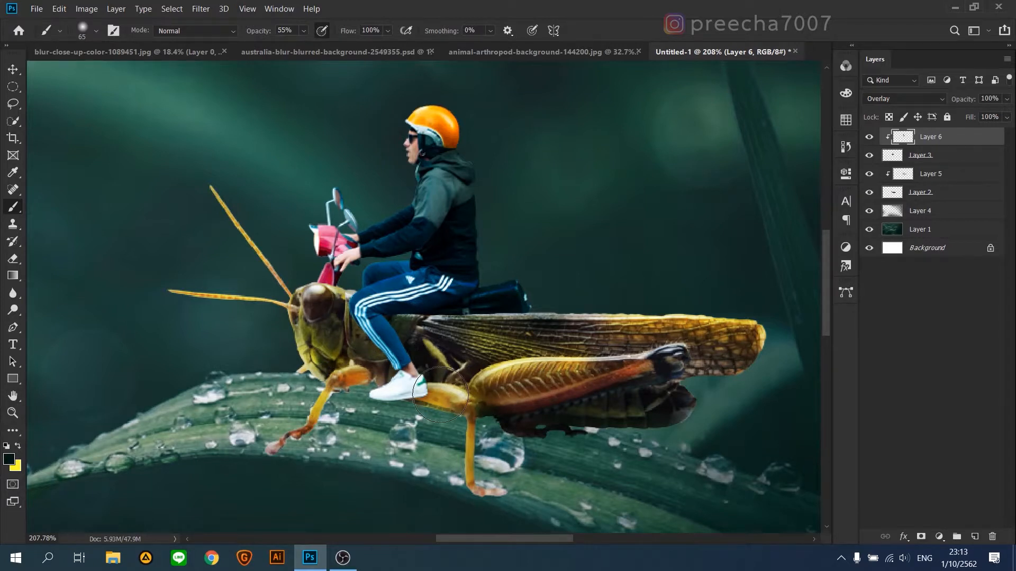
left_click_drag(432, 405, 427, 403)
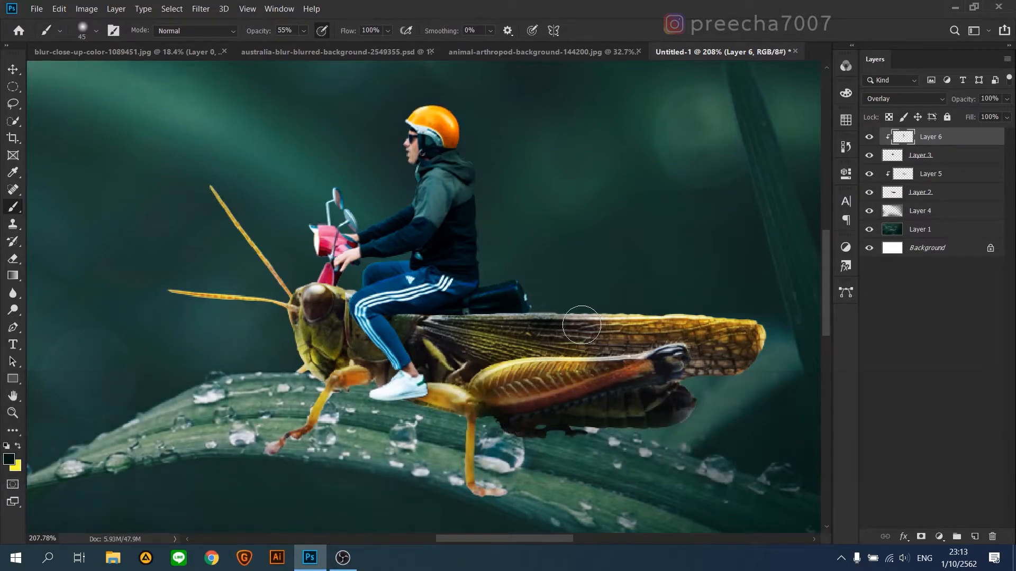
mouse_move(405, 327)
left_mouse_down()
mouse_move(419, 349)
mouse_move(444, 337)
mouse_move(394, 330)
left_mouse_up()
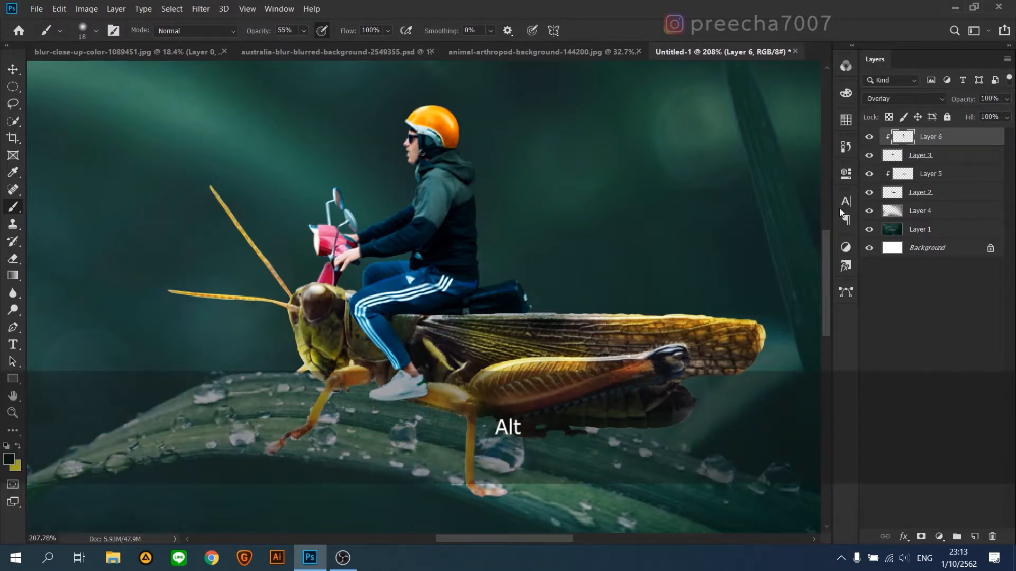
left_click(871, 138)
left_click(871, 139)
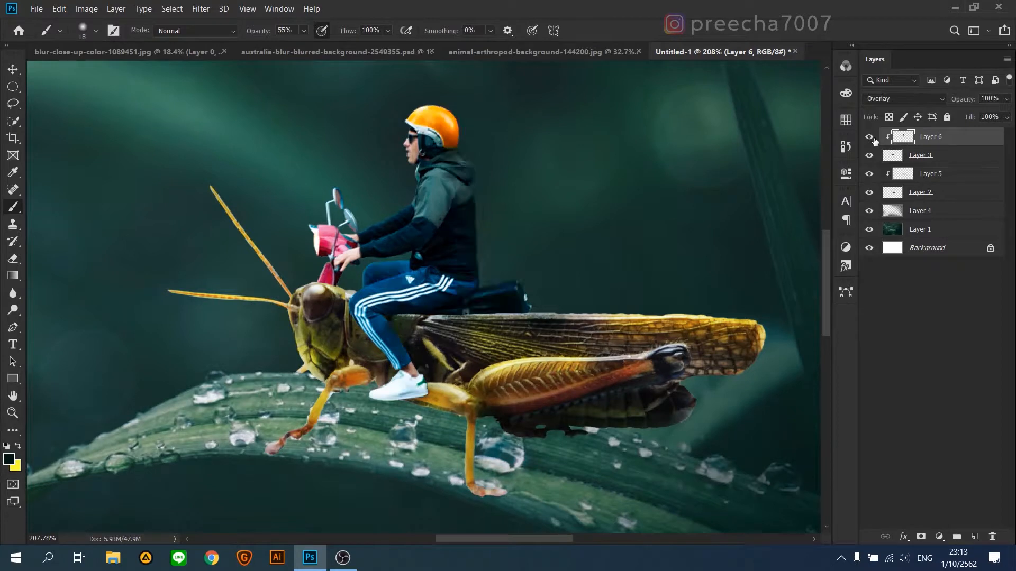
Try to paint a yellow highlight on the scooter's headlight with an 18 px brush.
scroll(423, 161, "up", 1)
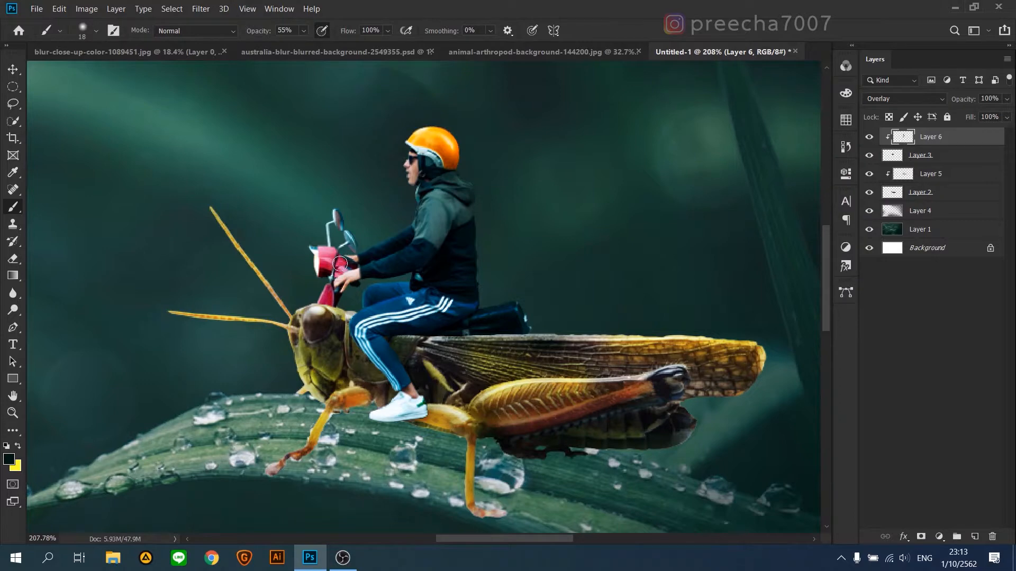
key("x")
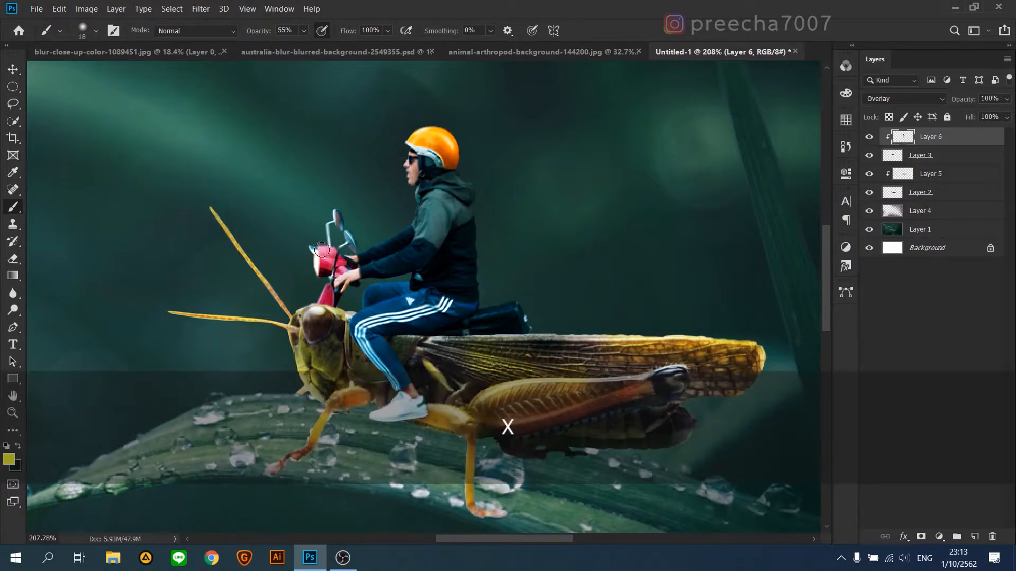
key("ctrl+z")
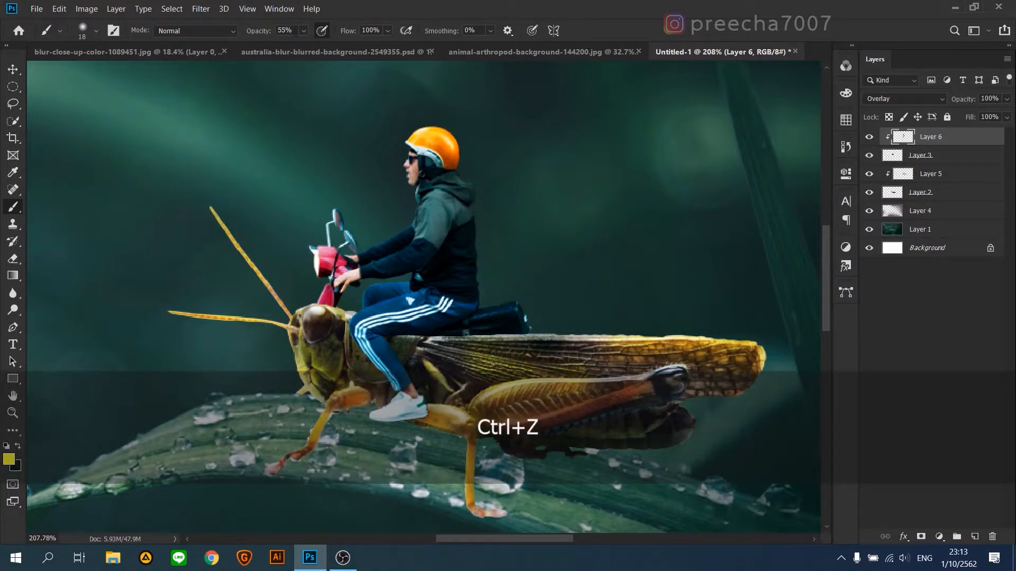
Paint yellow highlights on the scooter's headlight and the rider's upper sleeve with a 29 px brush at 29% opacity, undoing the trouser stroke.
left_click_drag(284, 42, 297, 45)
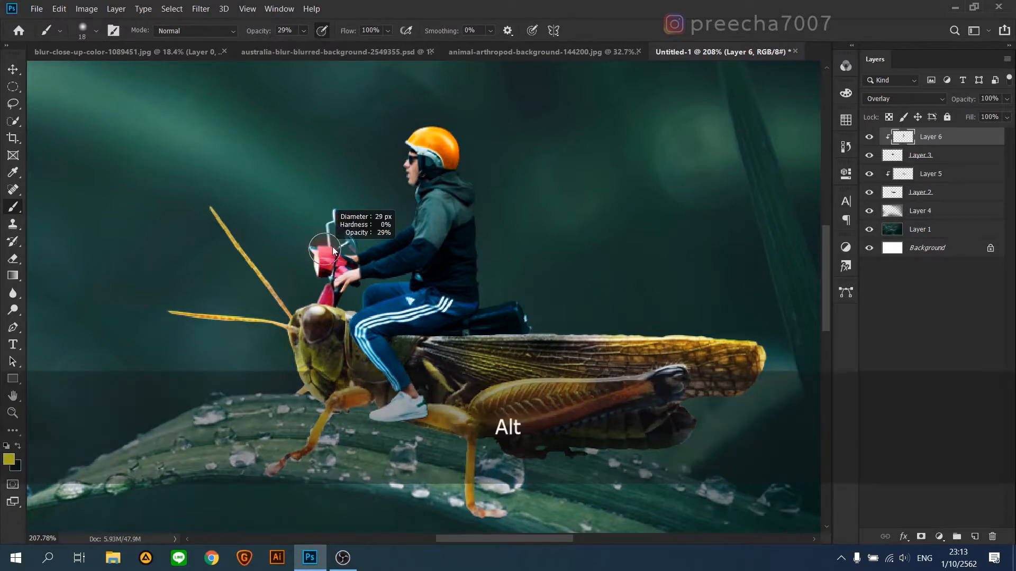
left_click(315, 264)
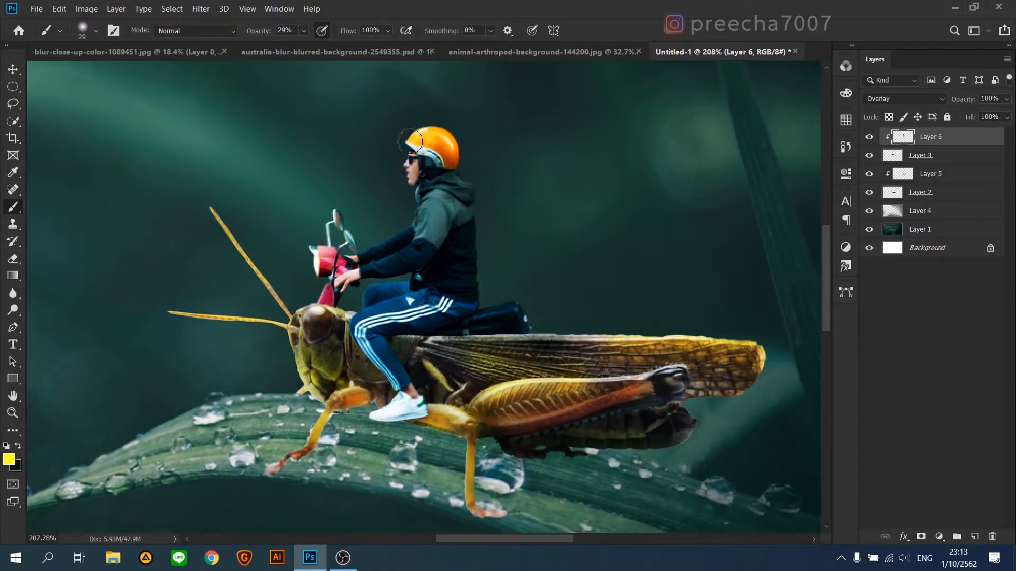
left_click_drag(416, 222, 414, 241)
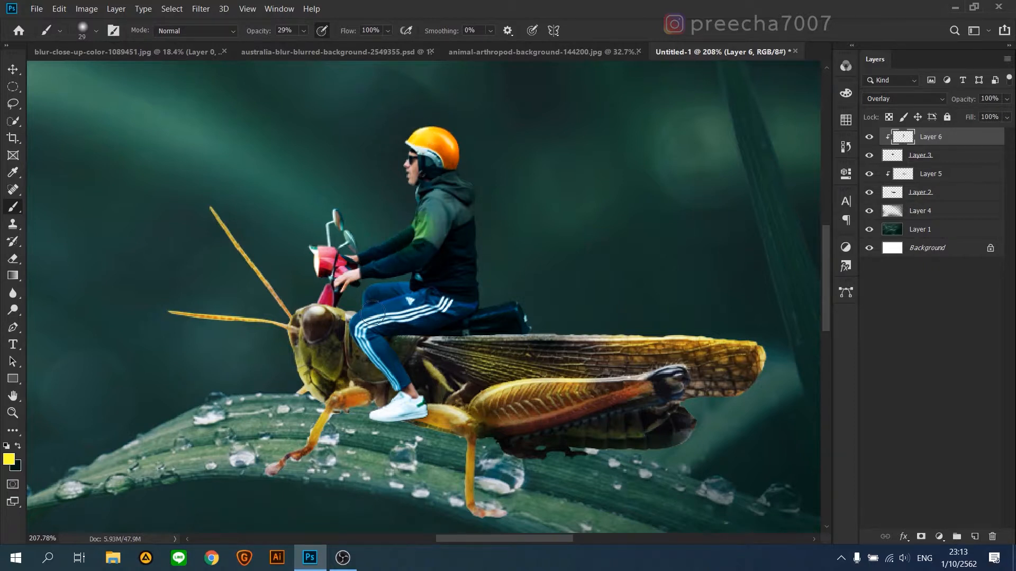
left_click_drag(394, 303, 350, 319)
key("ctrl+z")
Lower the brush opacity to 13% and add faint yellow highlights to the rider's leg and the scooter's front.
right_click(387, 311, "alt")
left_click(303, 31)
left_click_drag(296, 42, 299, 45)
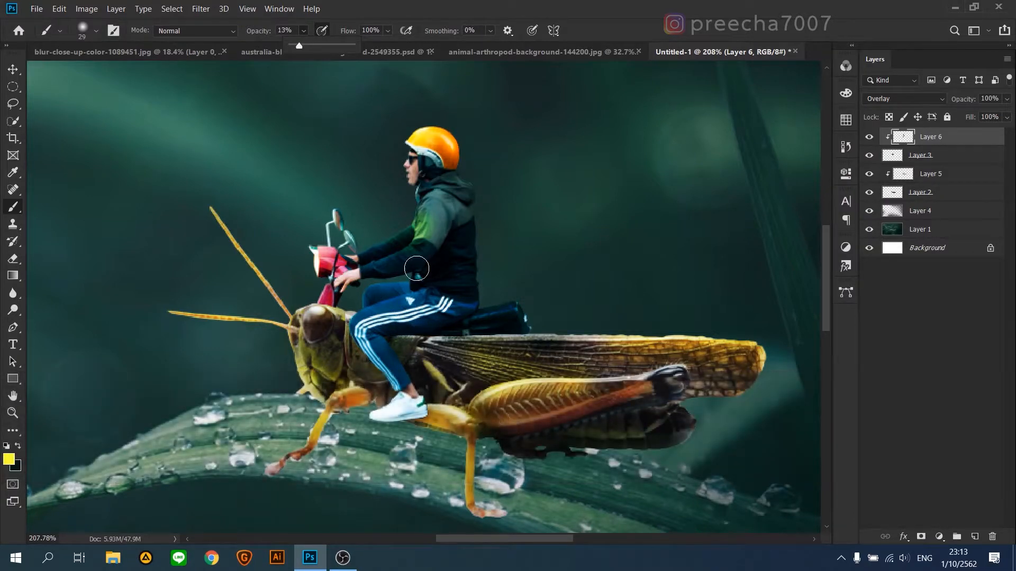
left_click(368, 329)
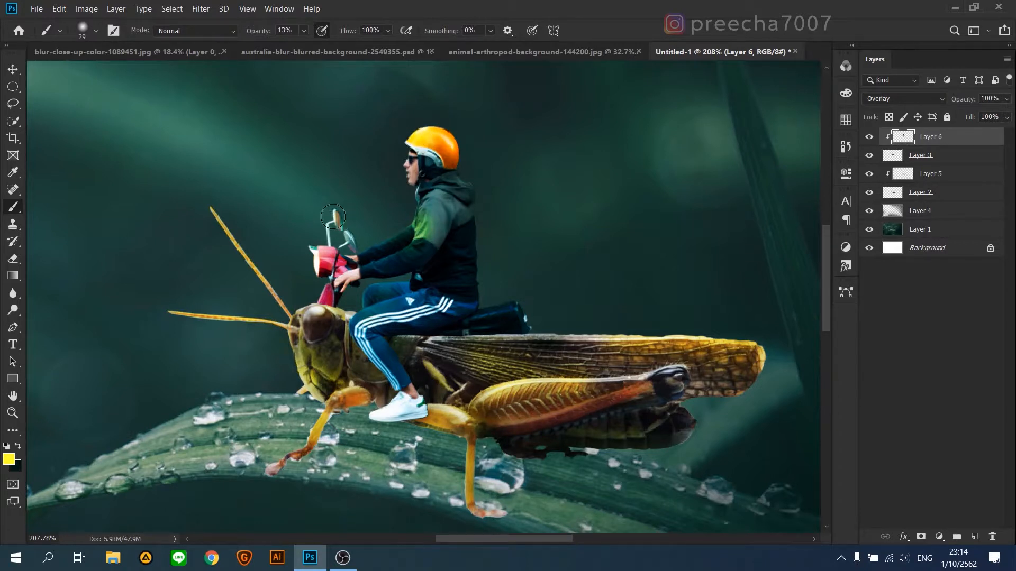
left_click_drag(328, 263, 327, 292)
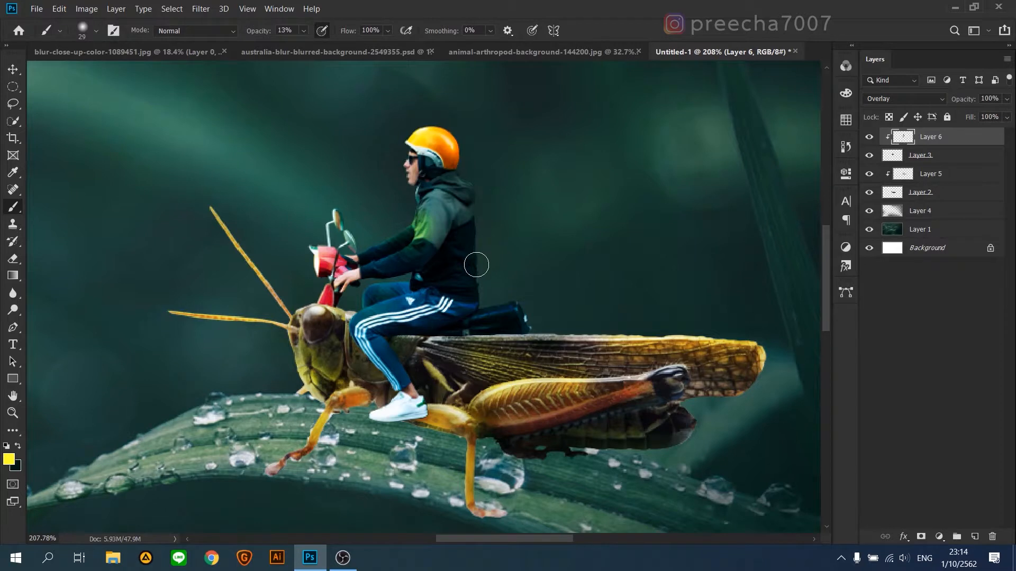
Add a new layer above Layer 5 in Overlay mode and prepare a black 21 px brush for shading.
scroll(580, 348, "down", 1)
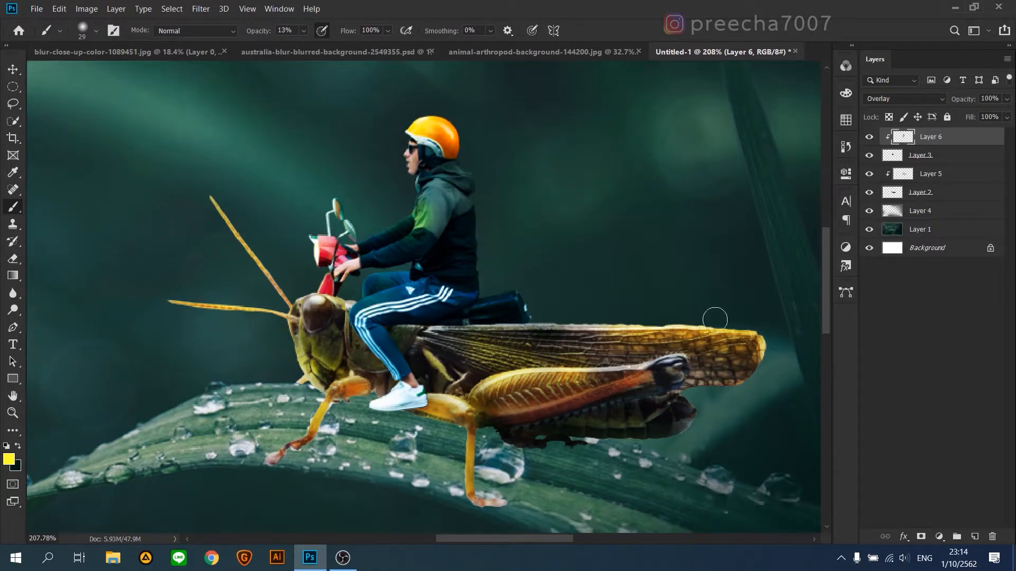
left_click(949, 159)
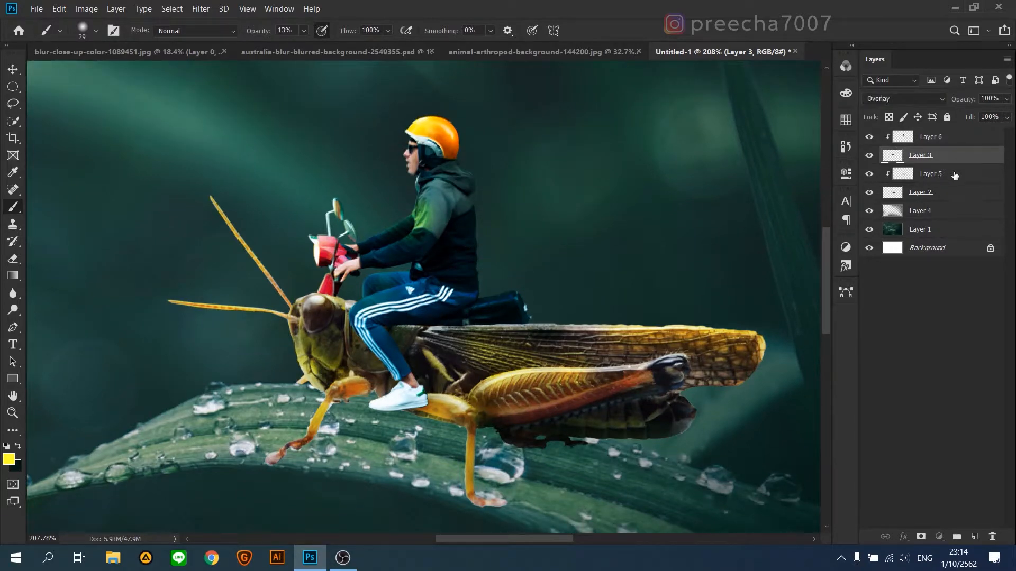
left_click(955, 175)
left_click(974, 536)
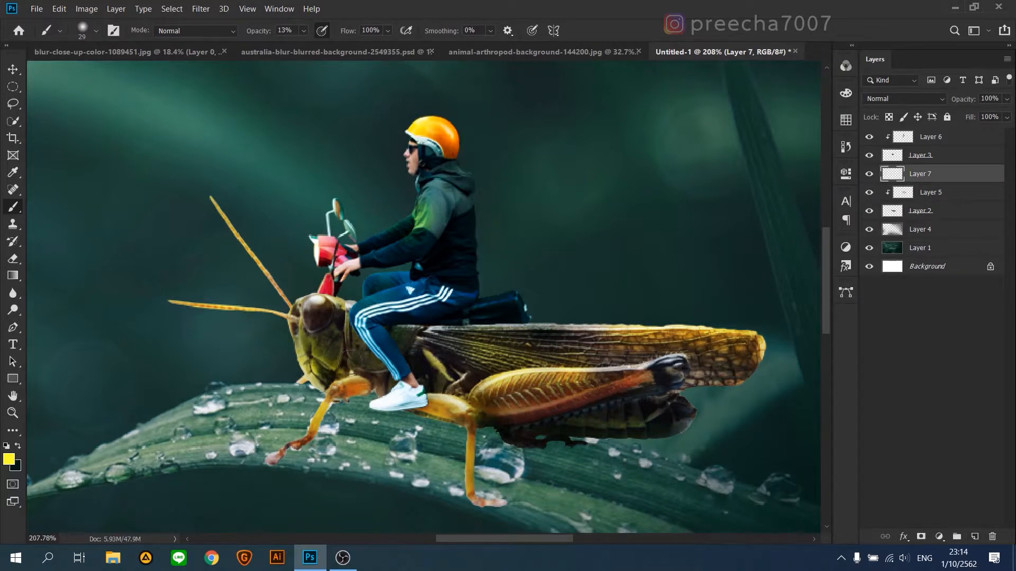
key("x")
left_click_drag(449, 328, 445, 328)
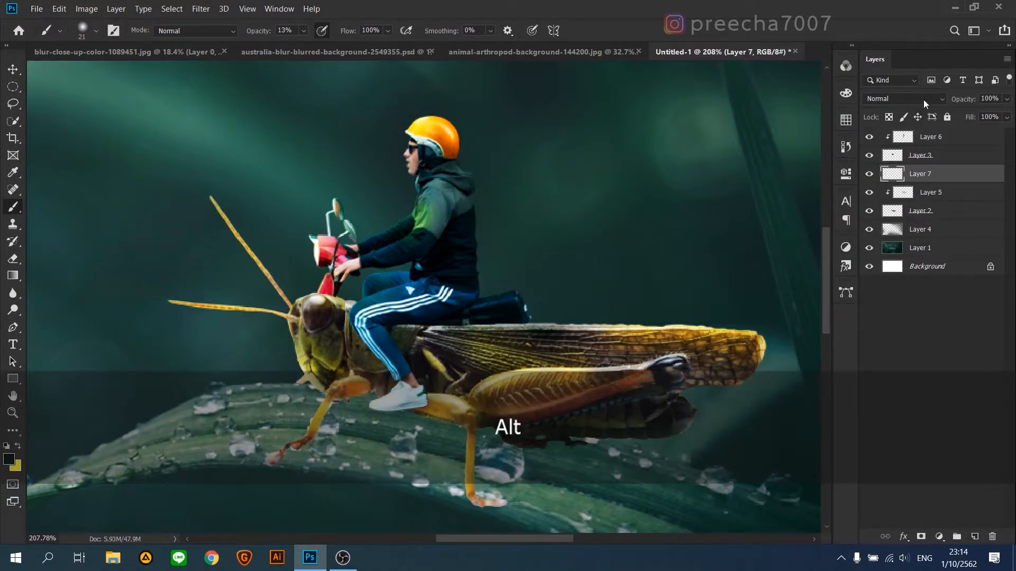
left_click(910, 99)
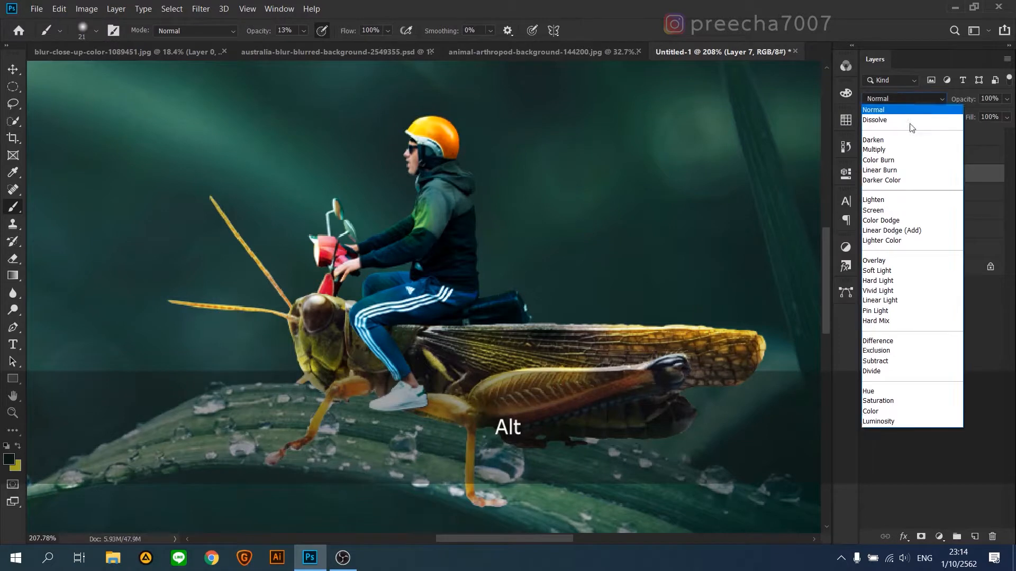
left_click(874, 261)
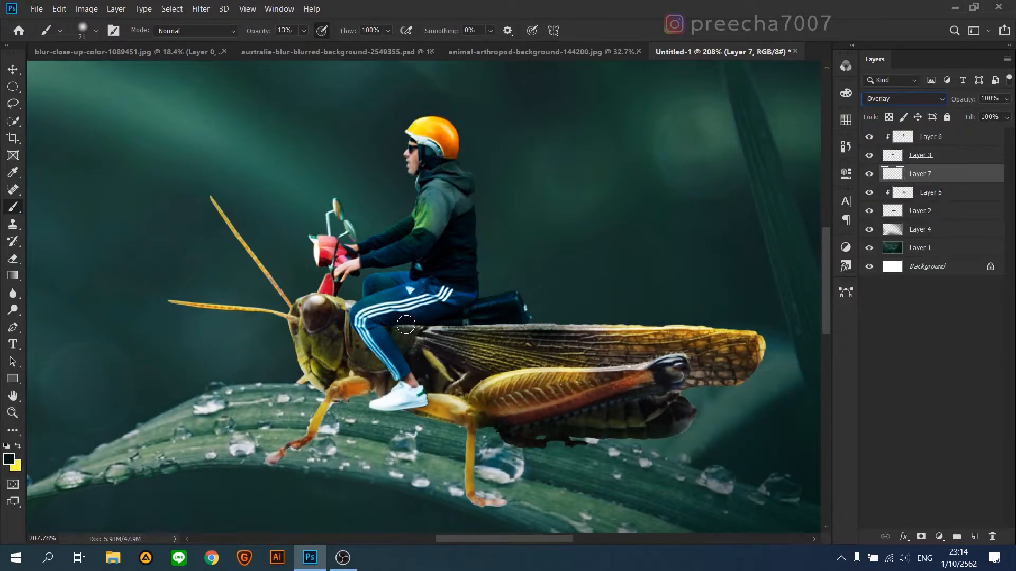
Paint a contact shadow on the grasshopper's back under the rider and seat with a 14 px brush at 58% opacity.
left_click(303, 30)
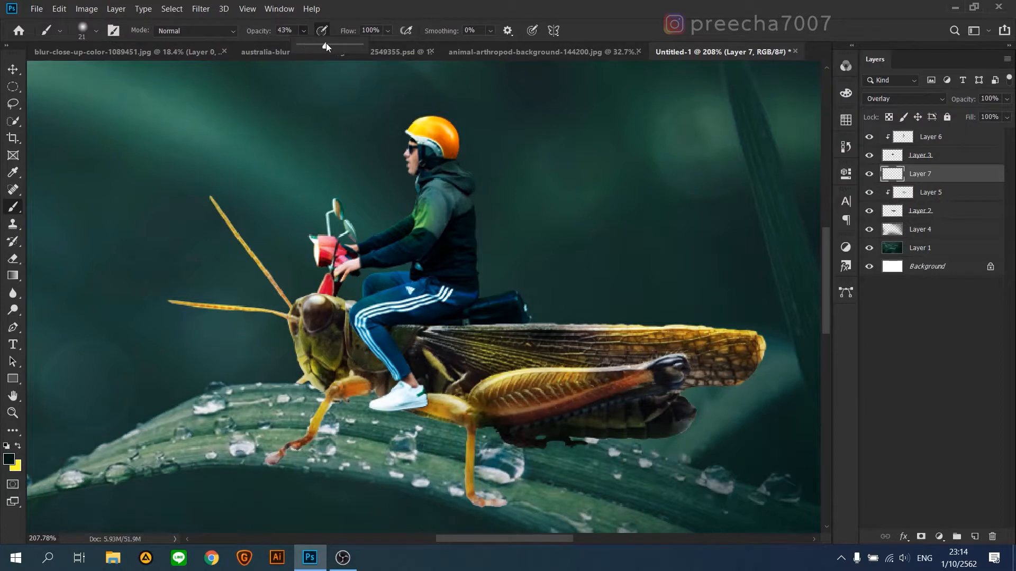
left_click(411, 323)
right_click(422, 325, "alt")
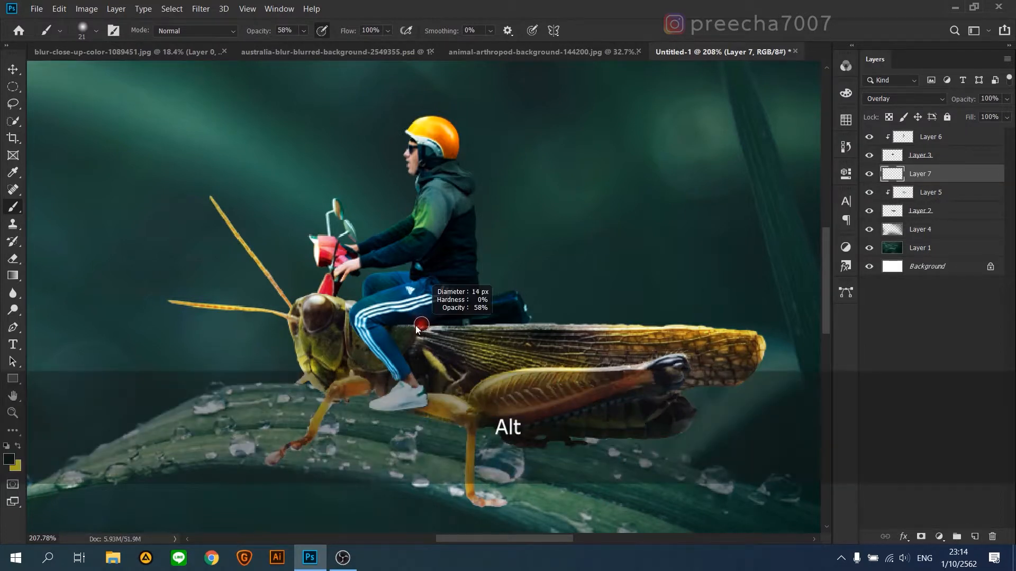
left_click_drag(457, 325, 434, 327)
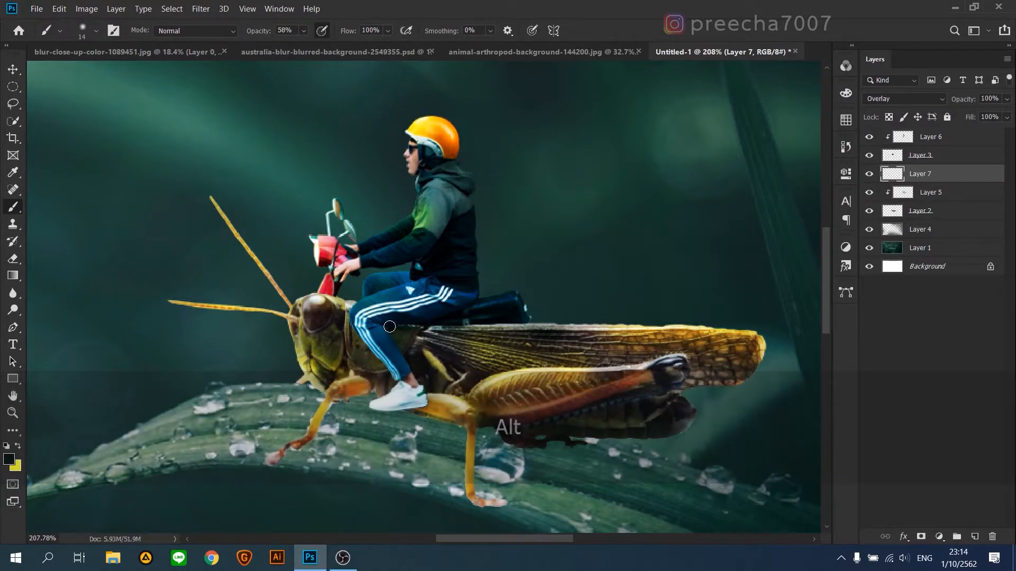
left_click_drag(468, 321, 503, 322)
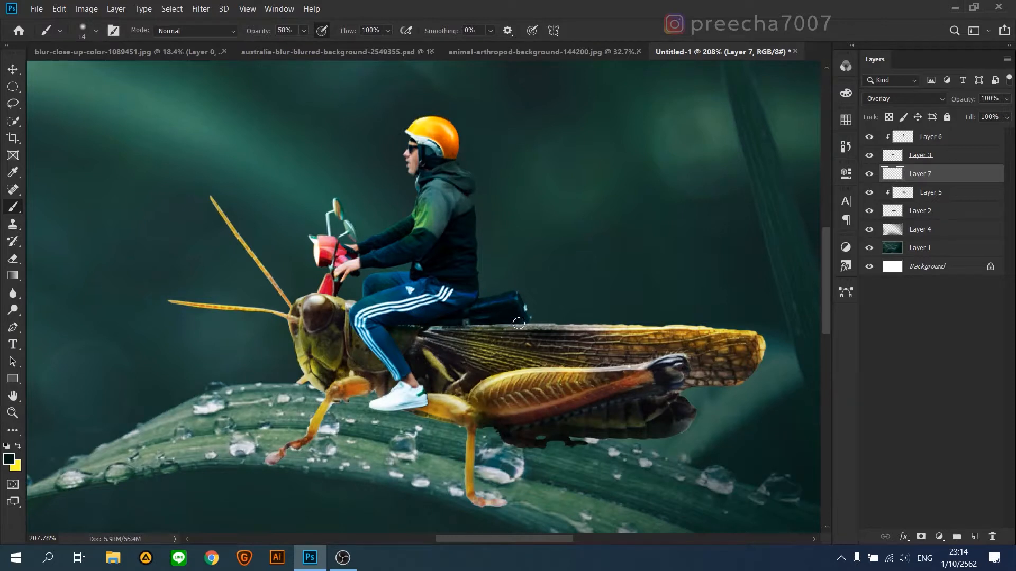
left_click_drag(431, 325, 411, 328)
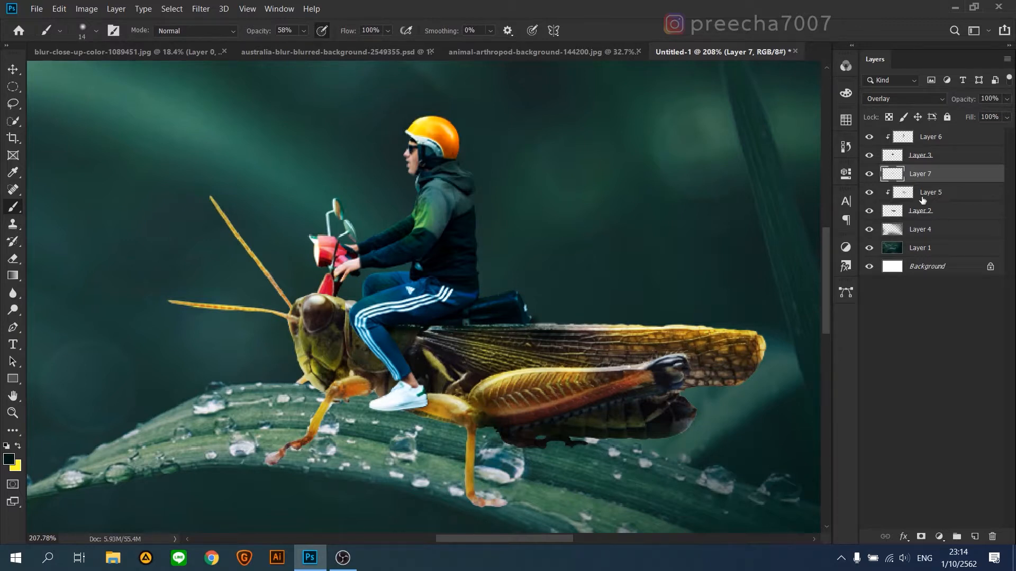
Soften the edges of the scooter's seat on Layer 3 using the Blur tool at 34 px and 100% strength.
left_click(951, 140)
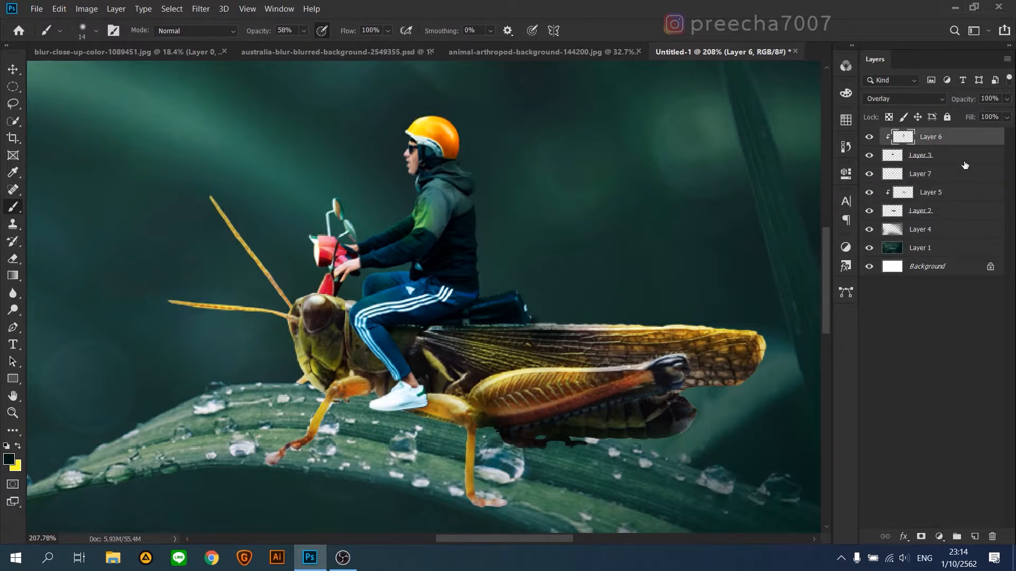
left_click(964, 162)
left_click(13, 293)
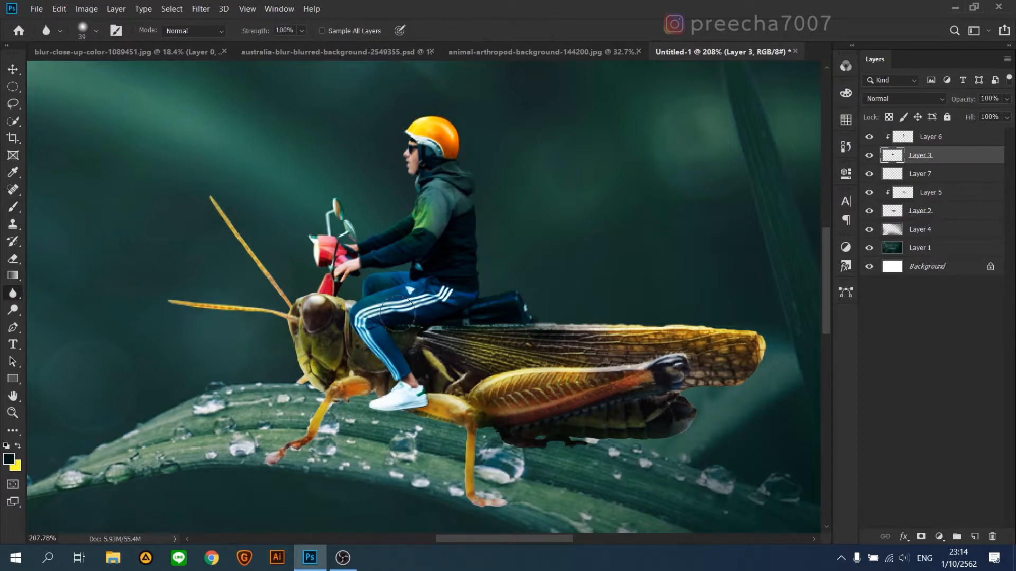
key("alt")
key("alt")
right_click(423, 373)
left_click_drag(484, 317, 528, 321)
Add a new layer above Layer 4, beneath the grasshopper, and set its blend mode to Overlay.
scroll(507, 364, "down", 1)
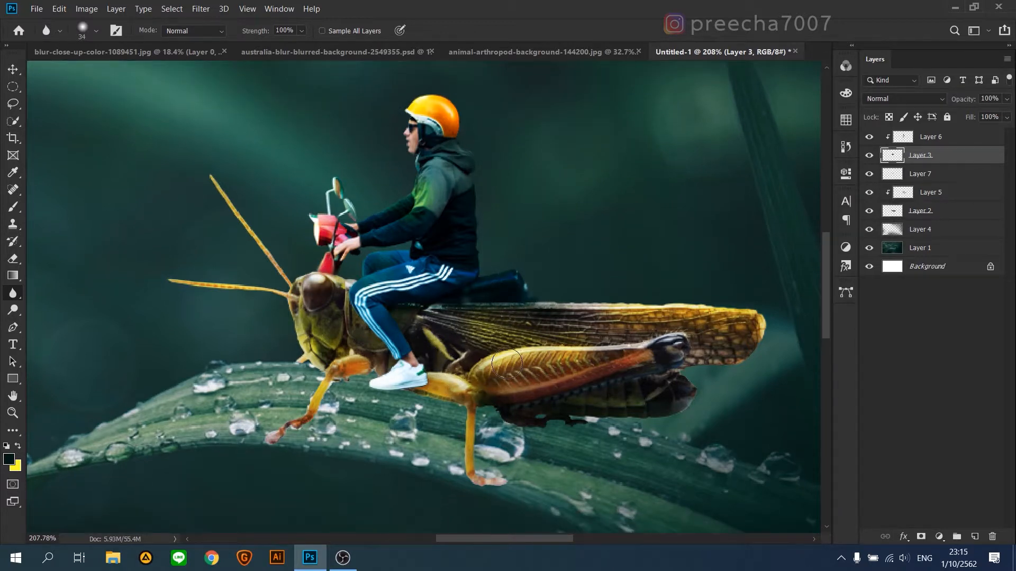
left_click(961, 213)
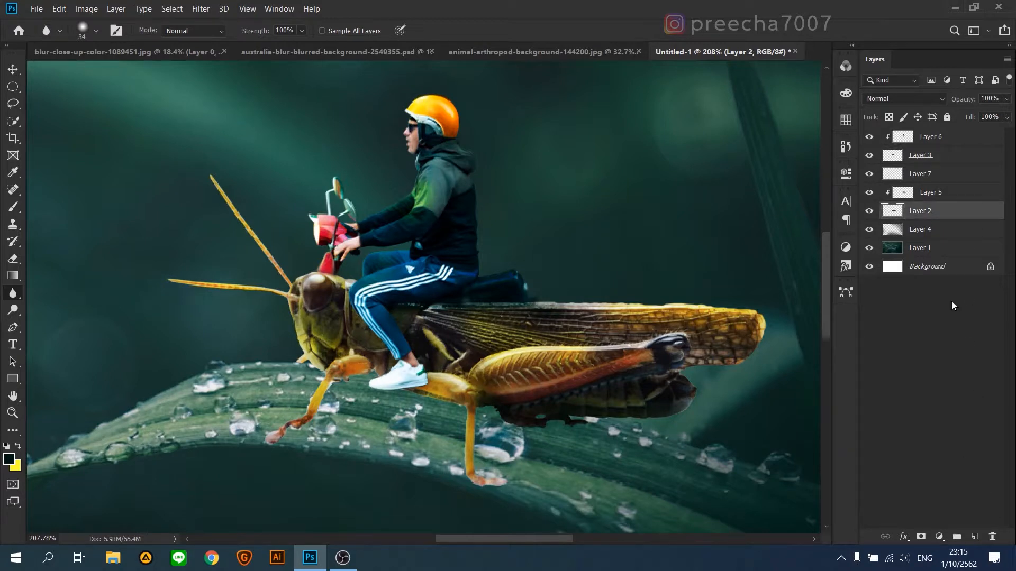
left_click(943, 231)
left_click(974, 536)
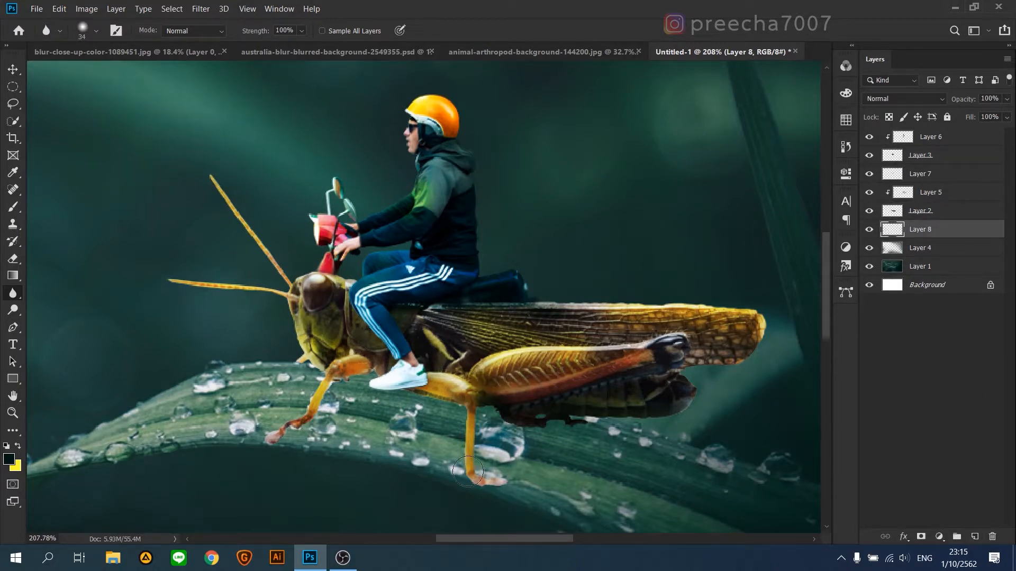
left_click_drag(477, 481, 483, 481)
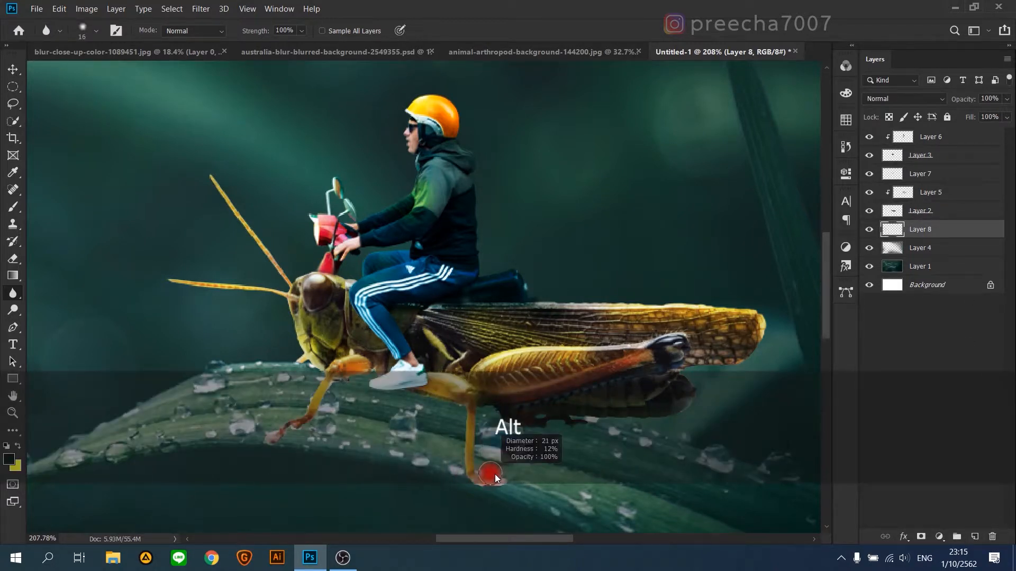
left_click(906, 98)
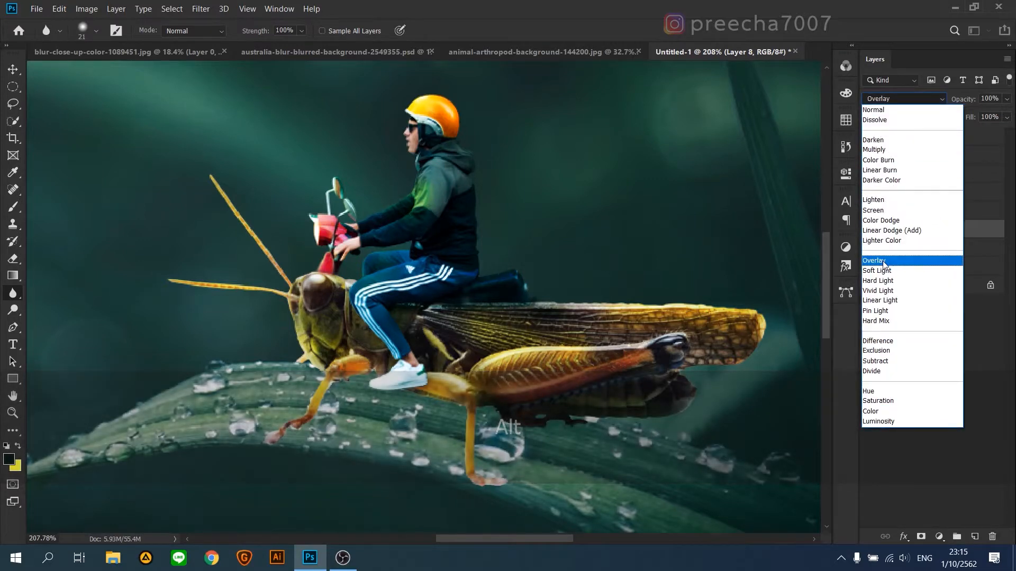
left_click(874, 261)
Switch to the Brush tool and paint small shadows on the leaf around the grasshopper's feet at 18 px and 58% opacity.
left_click_drag(495, 490, 500, 462)
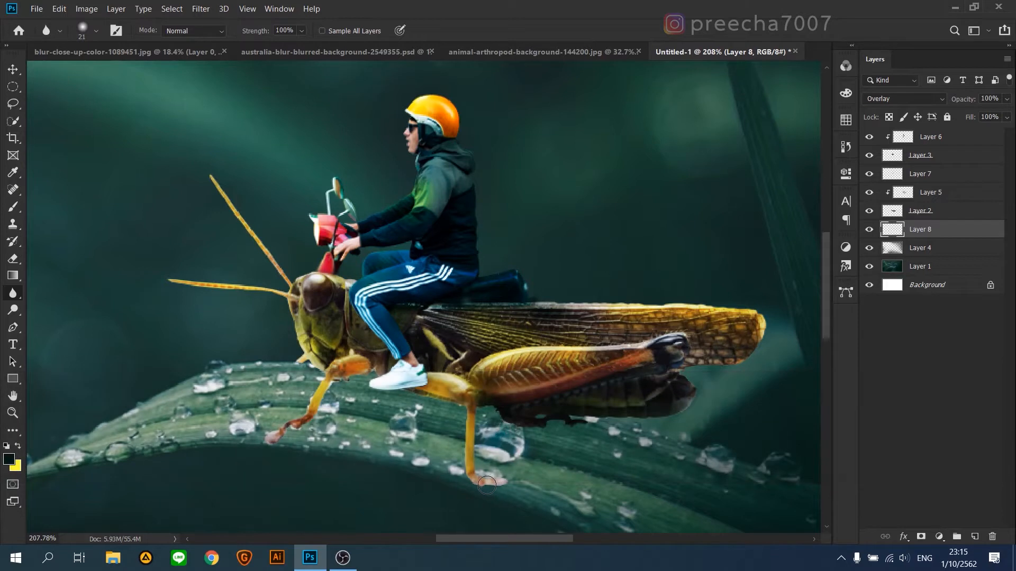
left_click(13, 206)
key("alt")
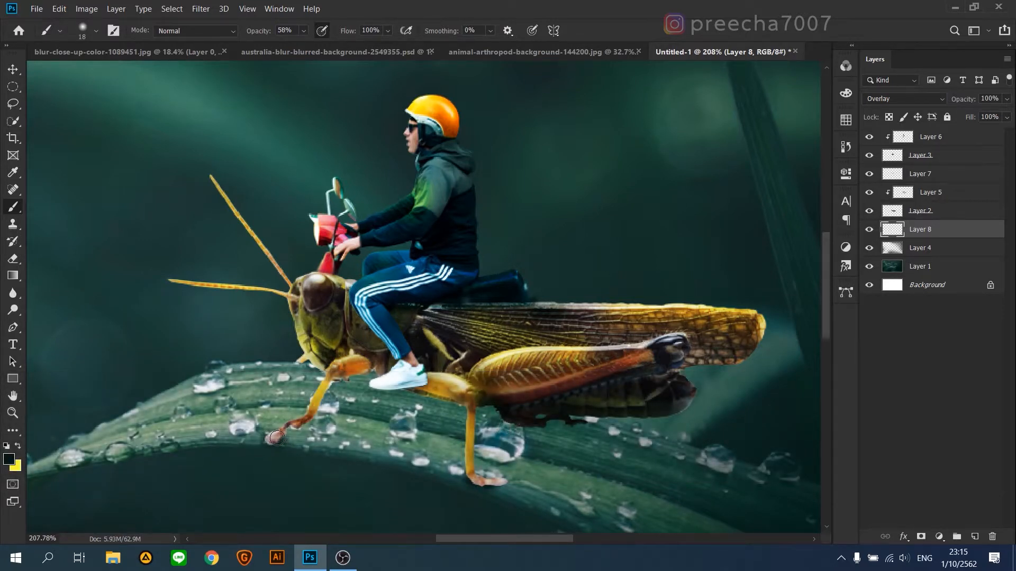
left_click_drag(278, 440, 281, 440)
Darken the leaf beneath the grasshopper's body and around its legs with 51 px and 25 px brushes.
mouse_move(380, 439)
left_mouse_down()
mouse_move(452, 385)
mouse_move(408, 409)
mouse_move(426, 411)
mouse_move(386, 421)
mouse_move(420, 436)
mouse_move(418, 446)
mouse_move(512, 445)
mouse_move(568, 465)
mouse_move(517, 445)
mouse_move(654, 475)
mouse_move(473, 437)
mouse_move(595, 445)
mouse_move(495, 439)
mouse_move(588, 482)
mouse_move(644, 492)
mouse_move(668, 476)
mouse_move(786, 494)
mouse_move(613, 512)
mouse_move(665, 518)
mouse_move(566, 497)
mouse_move(487, 465)
left_mouse_up()
left_click_drag(437, 425, 453, 430)
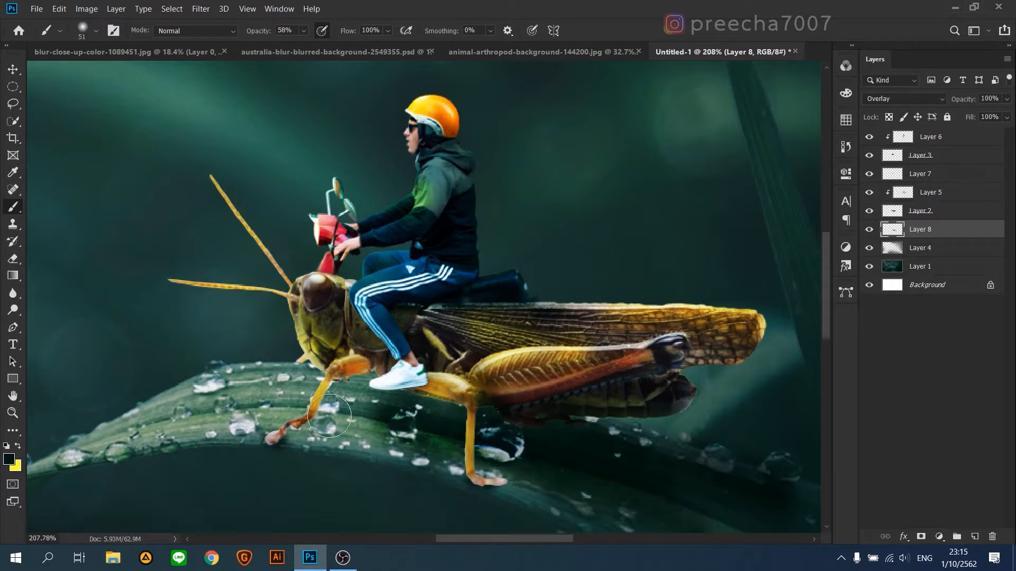
left_click_drag(334, 424, 306, 428)
left_click(288, 436)
left_click(344, 413, "shift")
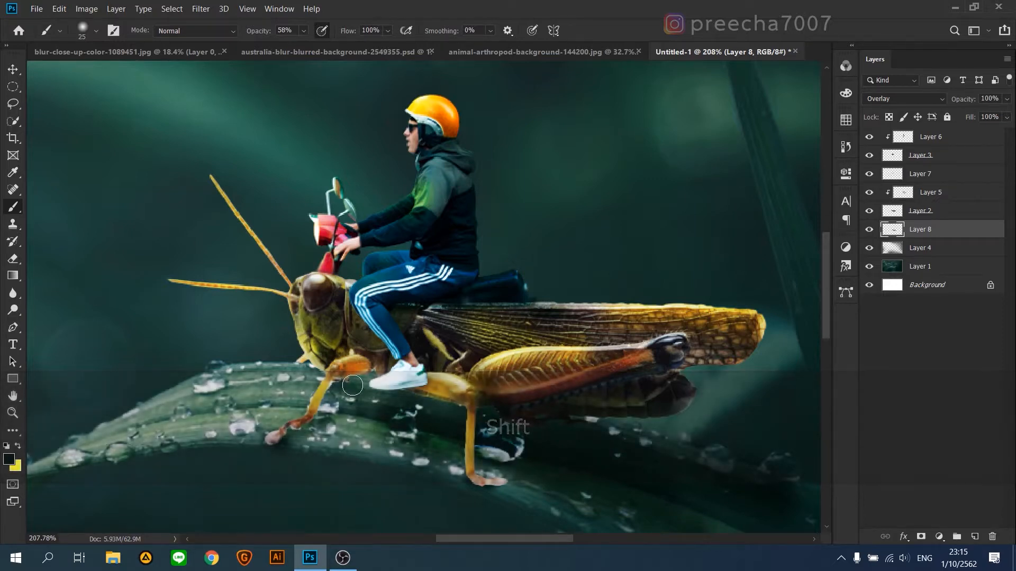
left_click(472, 469)
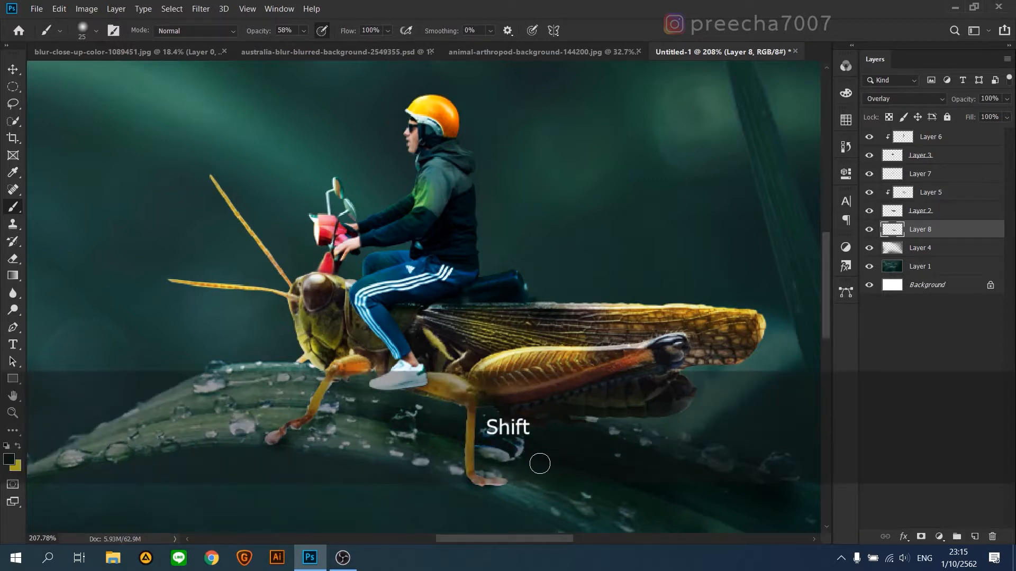
left_click(539, 464, "shift")
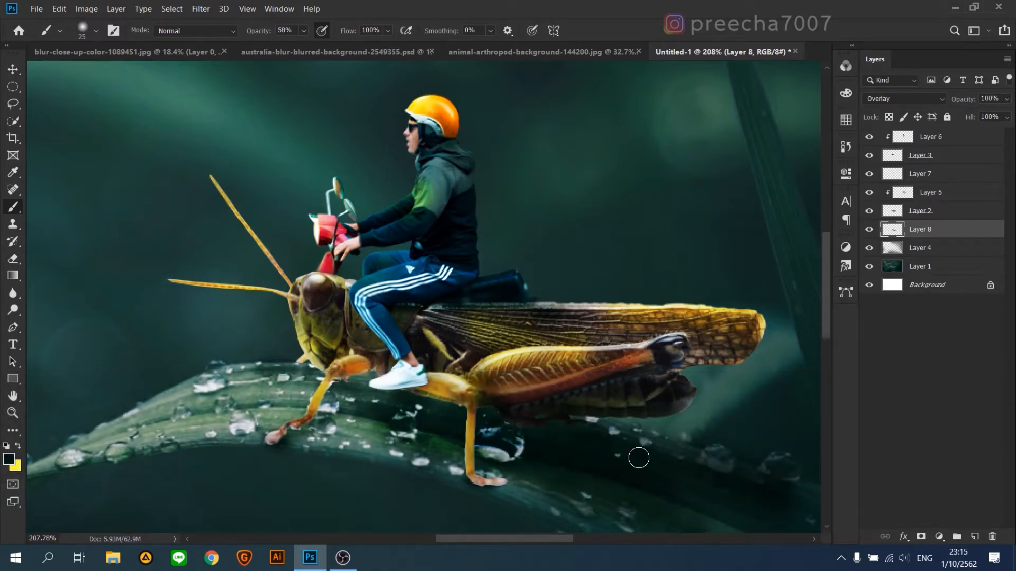
Darken the far end of the leaf behind the grasshopper with a 101 px brush and touch up the shadow beneath its body.
scroll(465, 410, "down", 5)
scroll(432, 304, "down", 3)
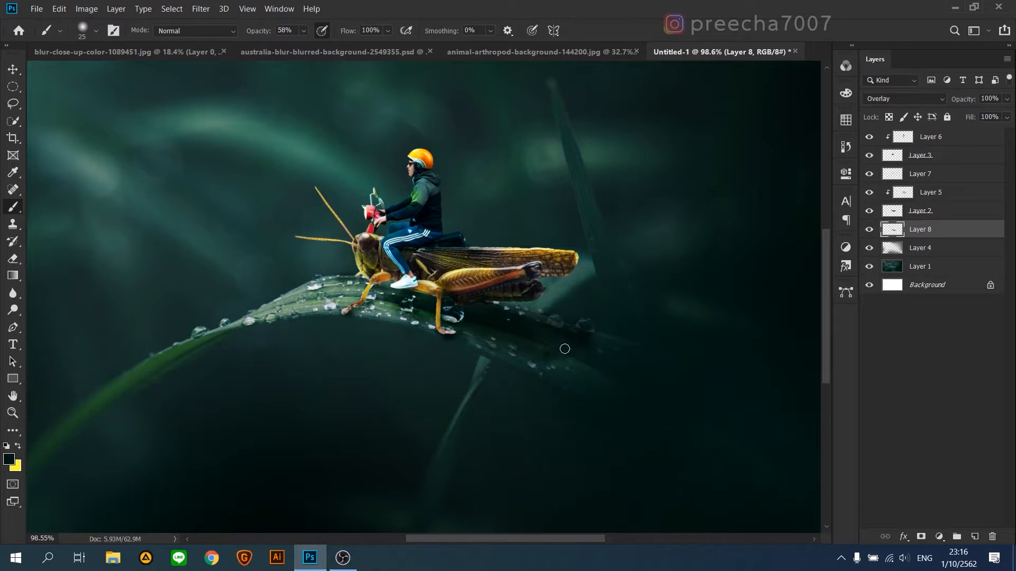
mouse_move(561, 352)
left_mouse_down()
mouse_move(594, 364)
mouse_move(577, 333)
mouse_move(626, 345)
mouse_move(614, 368)
mouse_move(593, 361)
mouse_move(610, 347)
left_mouse_up()
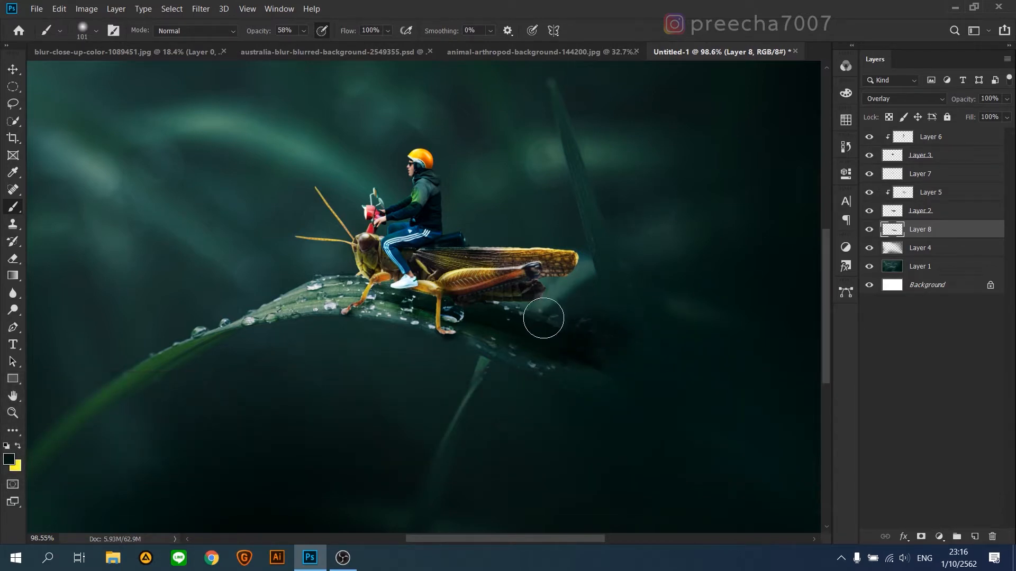
scroll(539, 317, "up", 3)
left_click_drag(531, 312, 466, 324)
Add a new layer above Layer 6 and paint a soft yellow glow over the image's upper-left corner with a 1202 px brush.
scroll(467, 324, "down", 2)
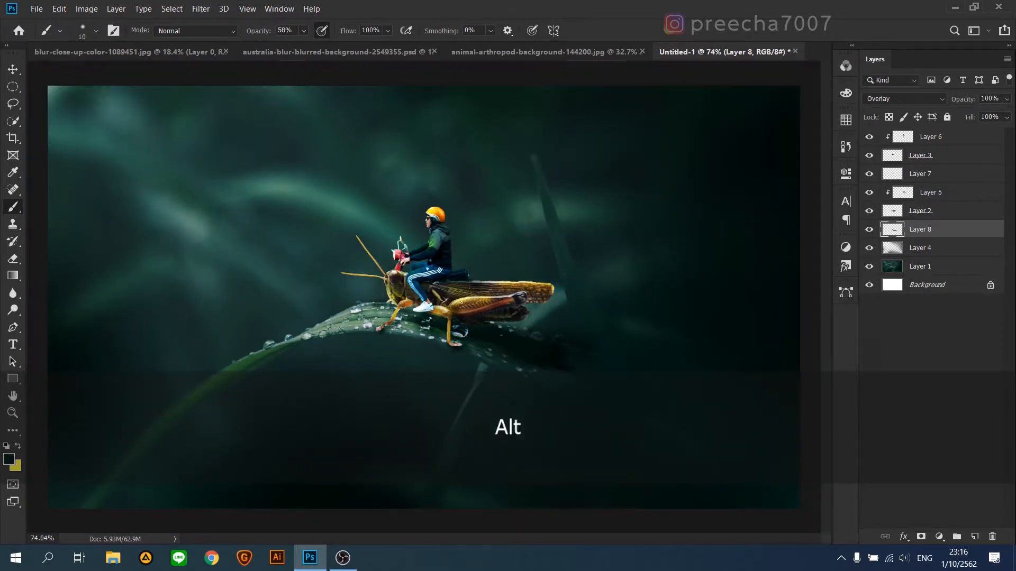
left_click(954, 141)
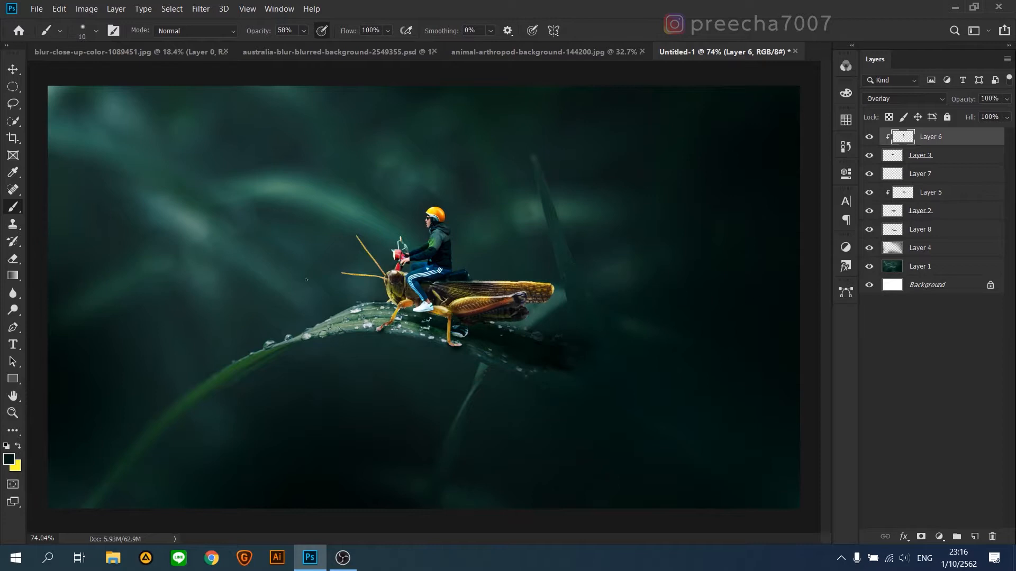
scroll(542, 325, "down", 1)
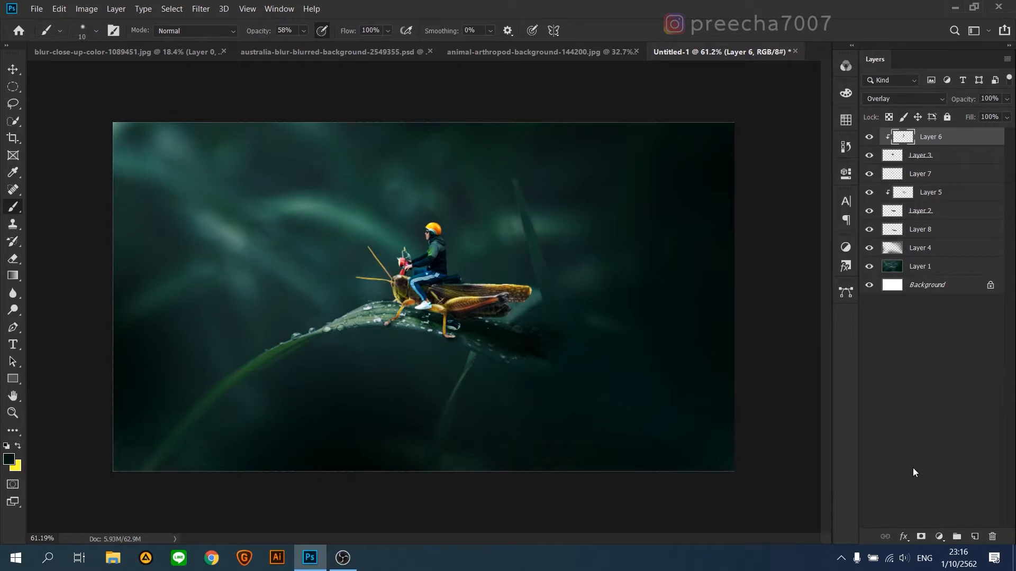
left_click(974, 536)
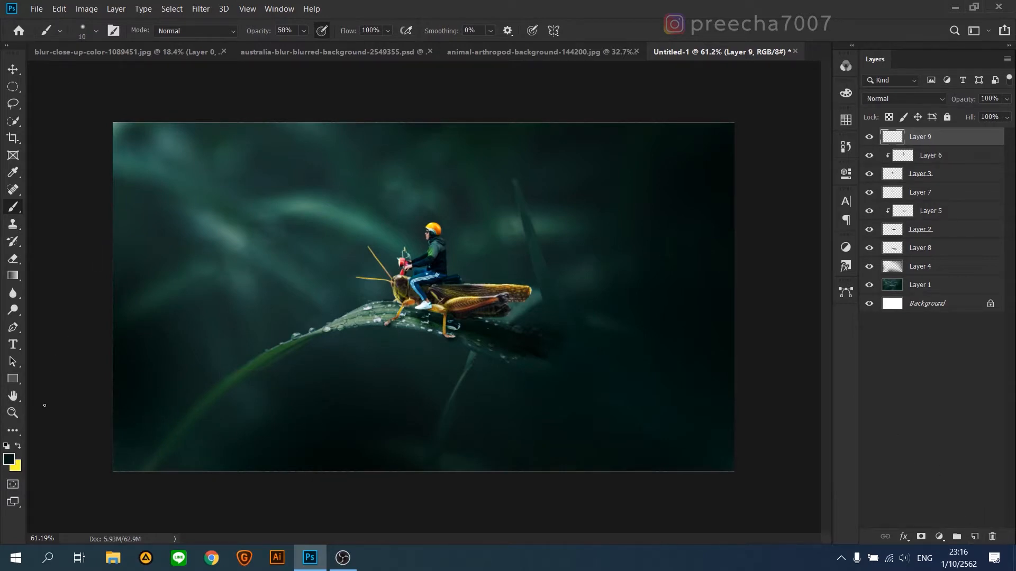
key("x")
mouse_move(141, 195)
left_mouse_down()
mouse_move(250, 183)
mouse_move(394, 197)
left_mouse_up()
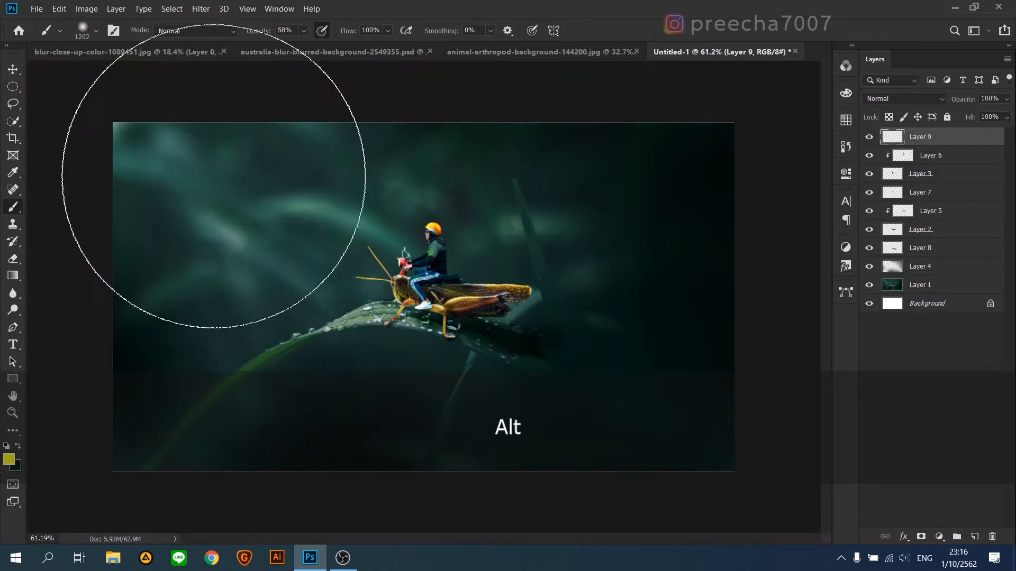
left_click(222, 159)
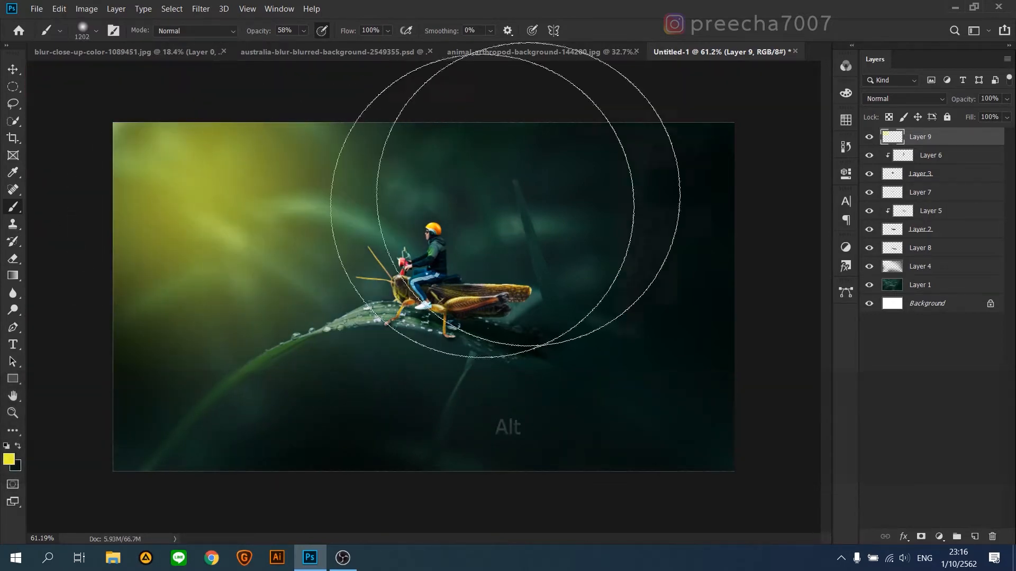
Set the yellow glow layer's blend mode to Overlay and move the glow slightly up towards the image's upper-left corner.
left_click(901, 99)
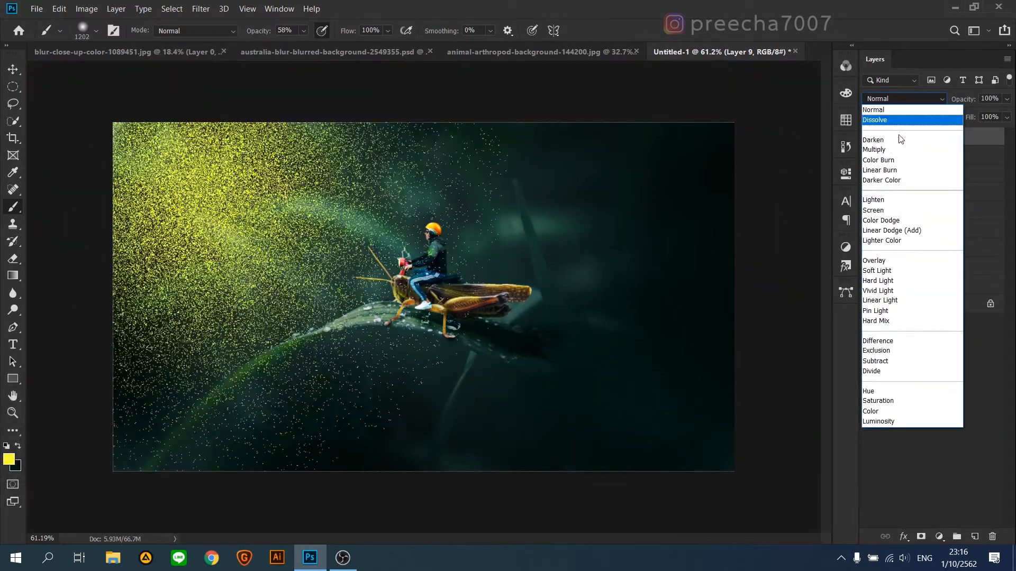
left_click(887, 265)
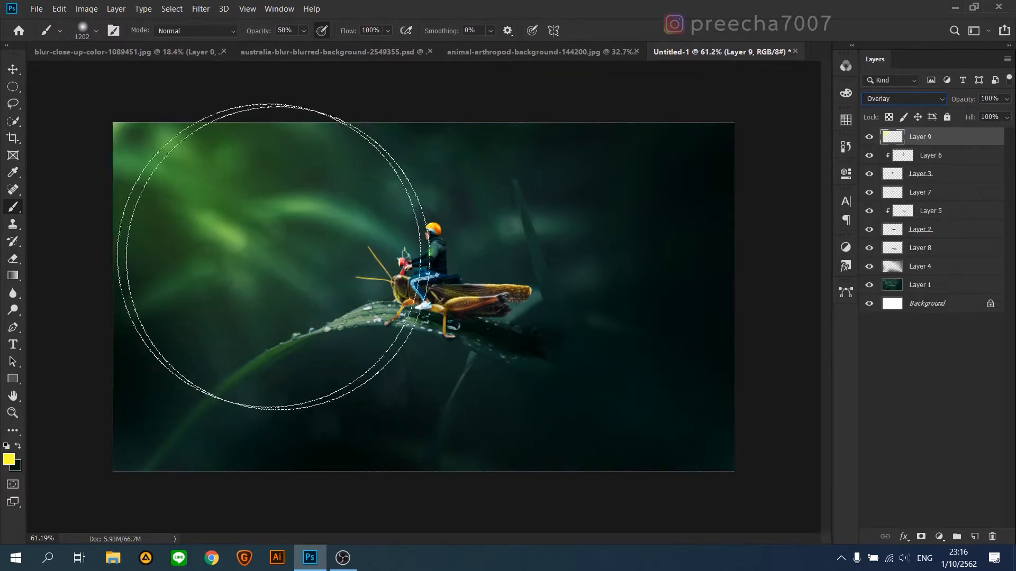
left_click(16, 69)
mouse_move(190, 183)
left_mouse_down()
mouse_move(225, 154)
mouse_move(184, 153)
left_mouse_up()
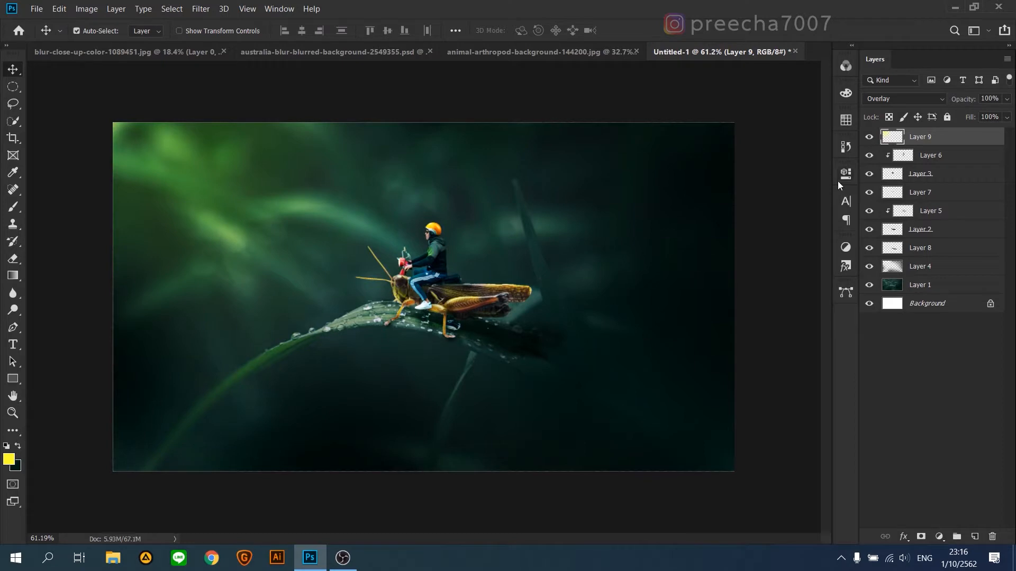
Duplicate the glow layer and set the copy to Lighter Color blend mode at 75% opacity.
key("ctrl+j")
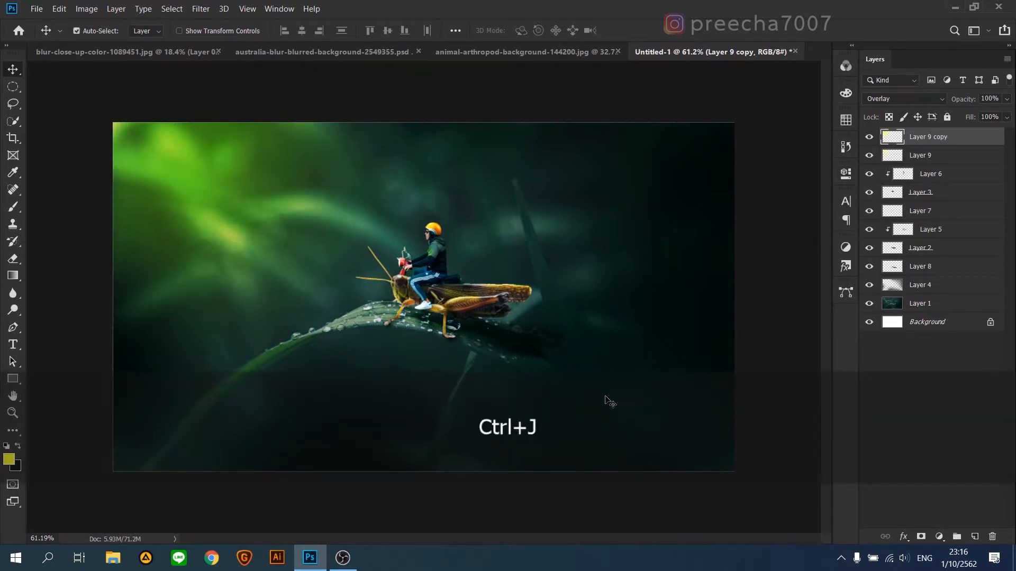
left_click(904, 98)
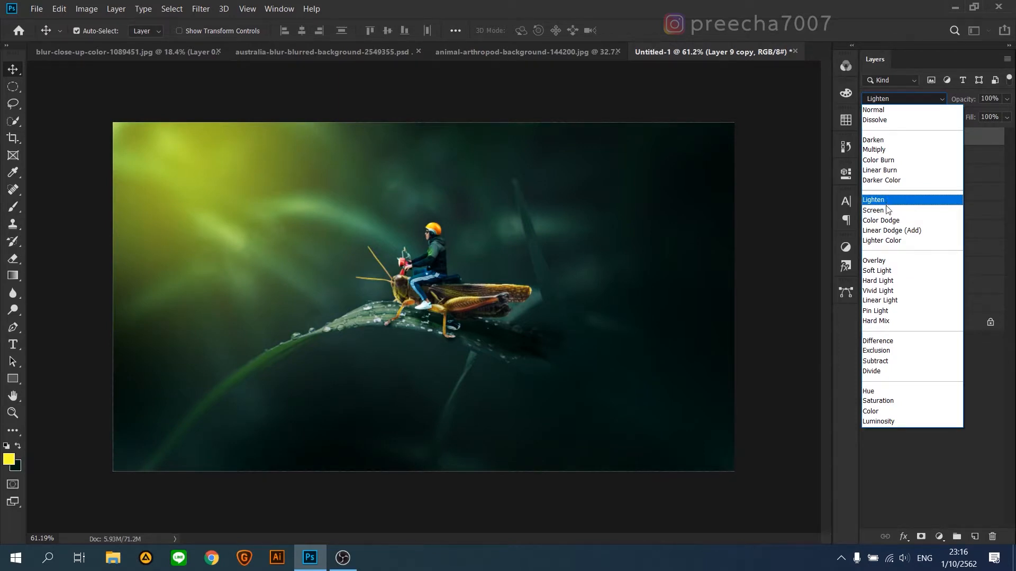
left_click(887, 241)
left_click(1007, 98)
left_click_drag(992, 108, 982, 115)
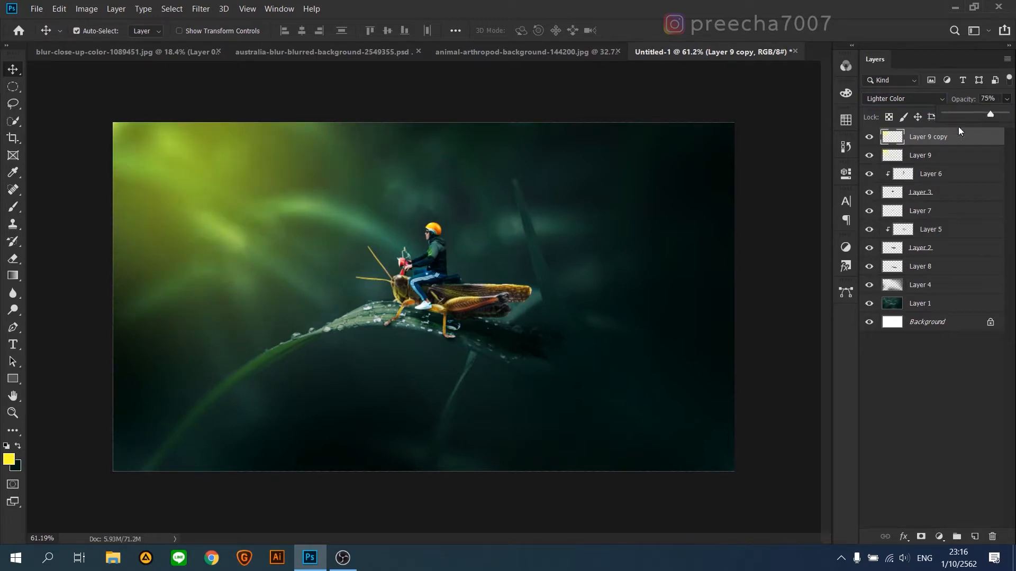
Scale the duplicated glow down to about two-thirds of its size, keeping its upper-left corner in place.
key("ctrl+t")
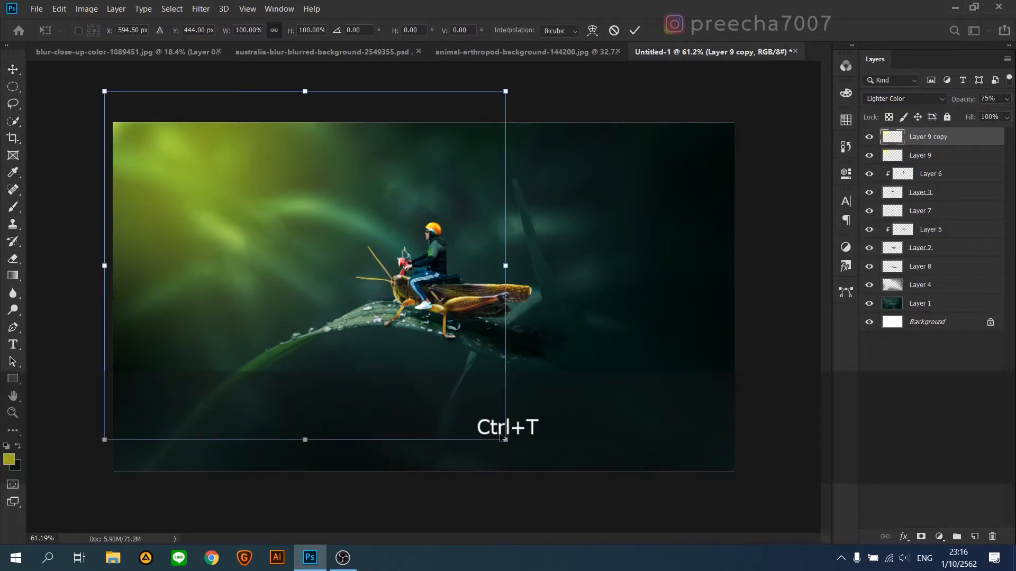
left_click_drag(506, 439, 370, 320)
key("Return")
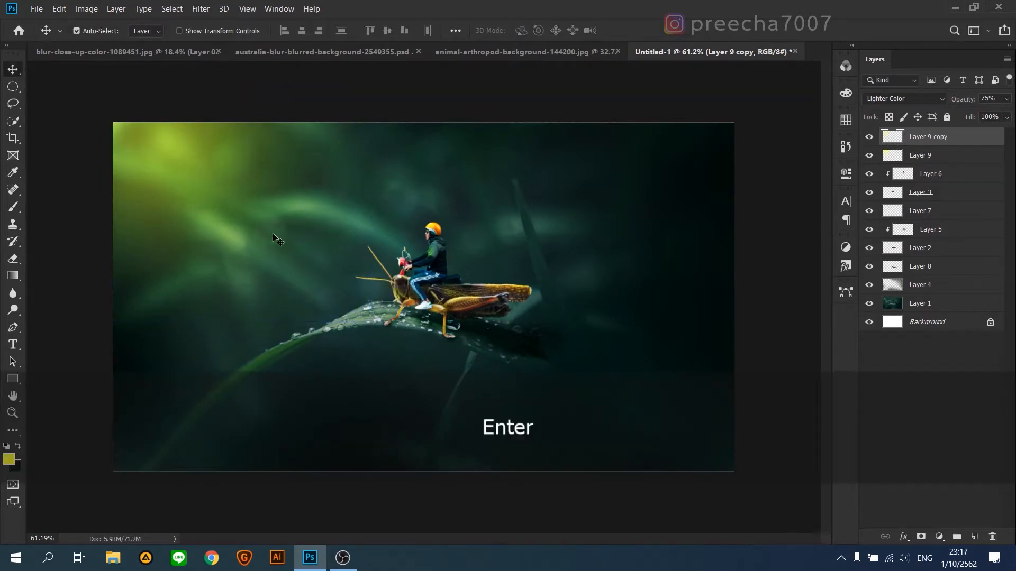
key("ctrl+t")
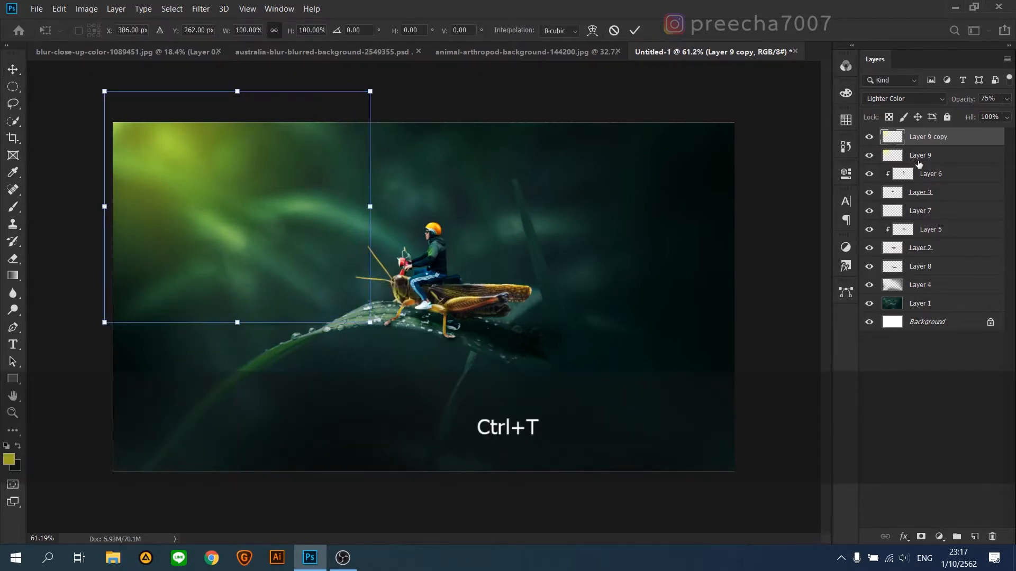
key("Return")
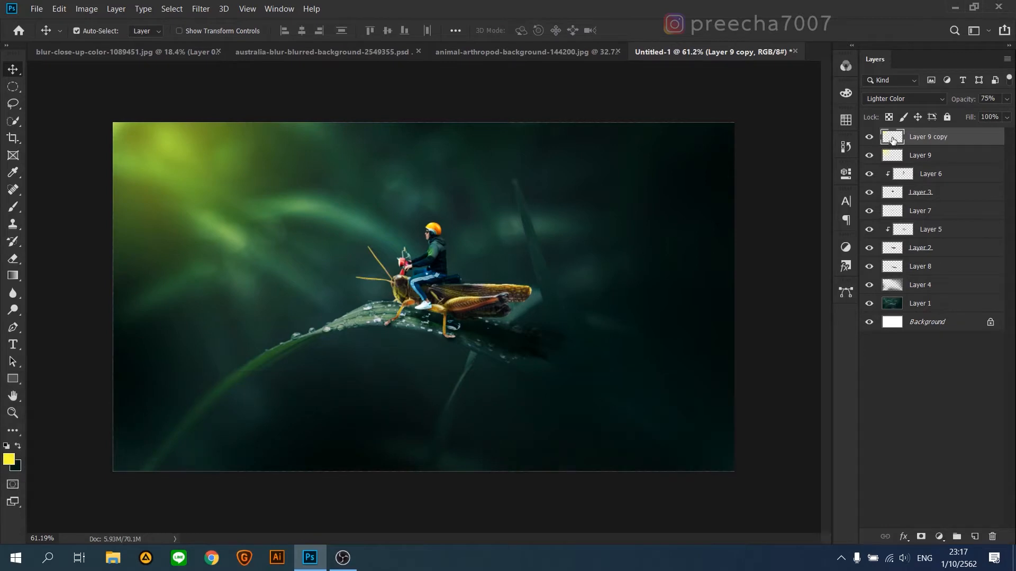
Load the duplicated glow as a selection, fill it with orange ffb82e and deselect.
left_click(893, 140, "ctrl")
left_click(9, 458)
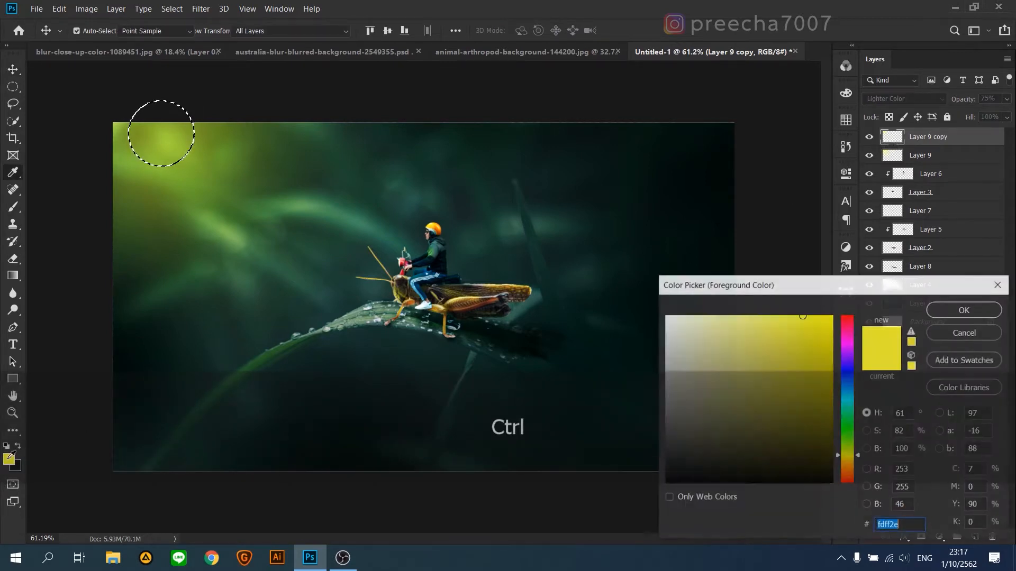
left_click_drag(849, 452, 849, 465)
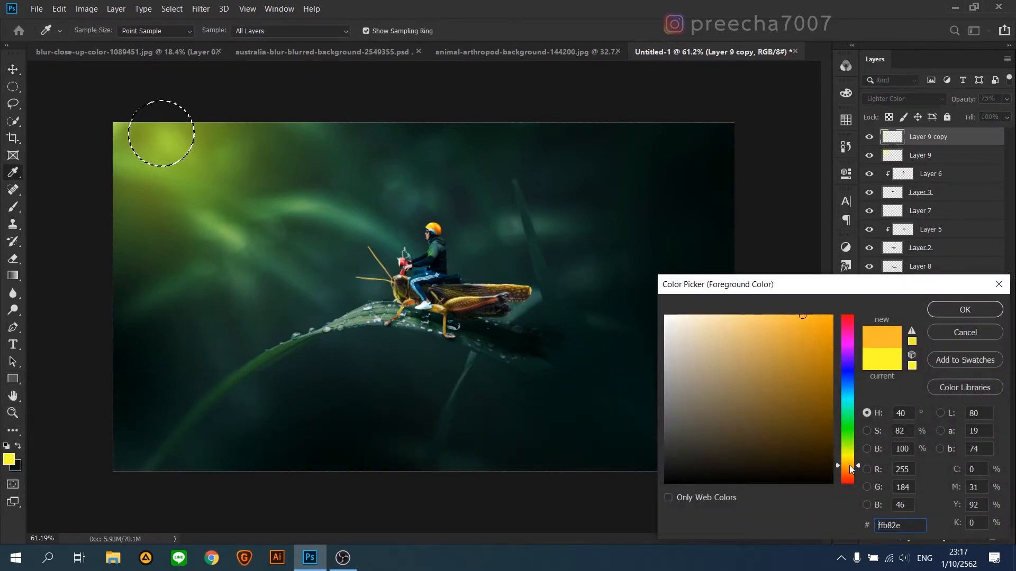
left_click(966, 310)
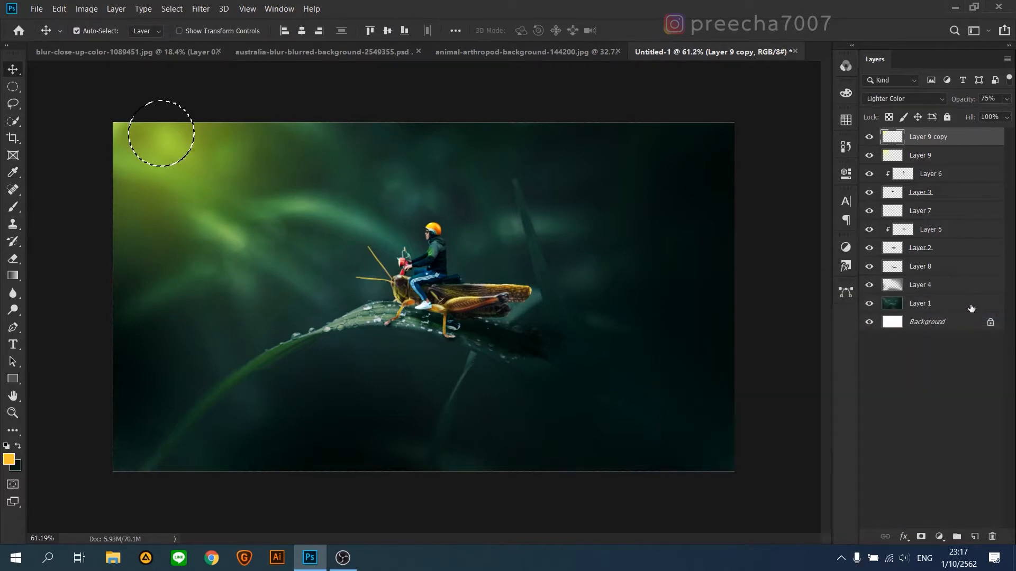
key("alt+BackSpace")
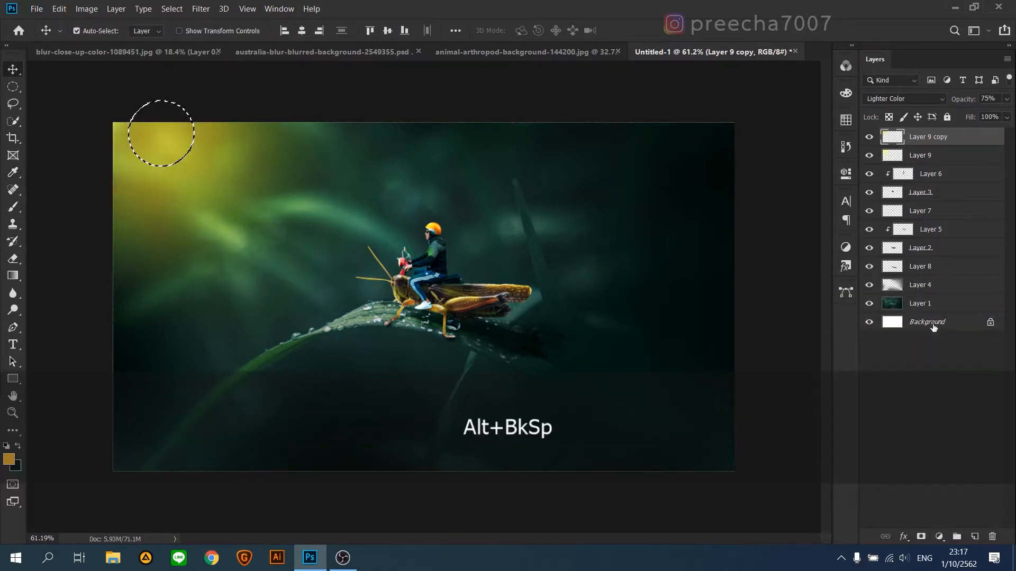
key("ctrl+d")
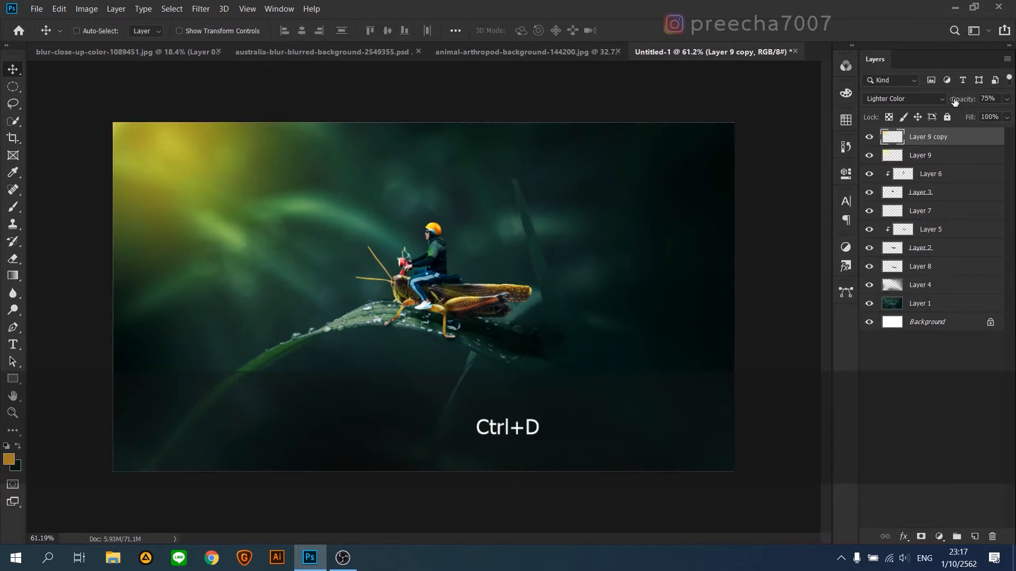
Set the orange glow layer to Overlay, shift it slightly, and enlarge it to cover more of the upper-left background.
left_click(923, 98)
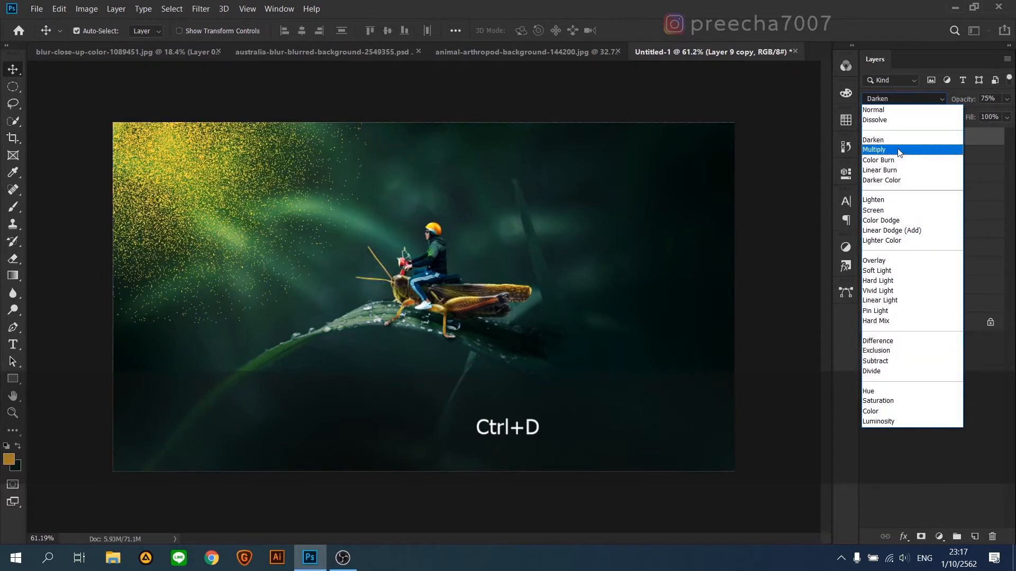
left_click(876, 262)
left_click_drag(189, 175, 172, 192)
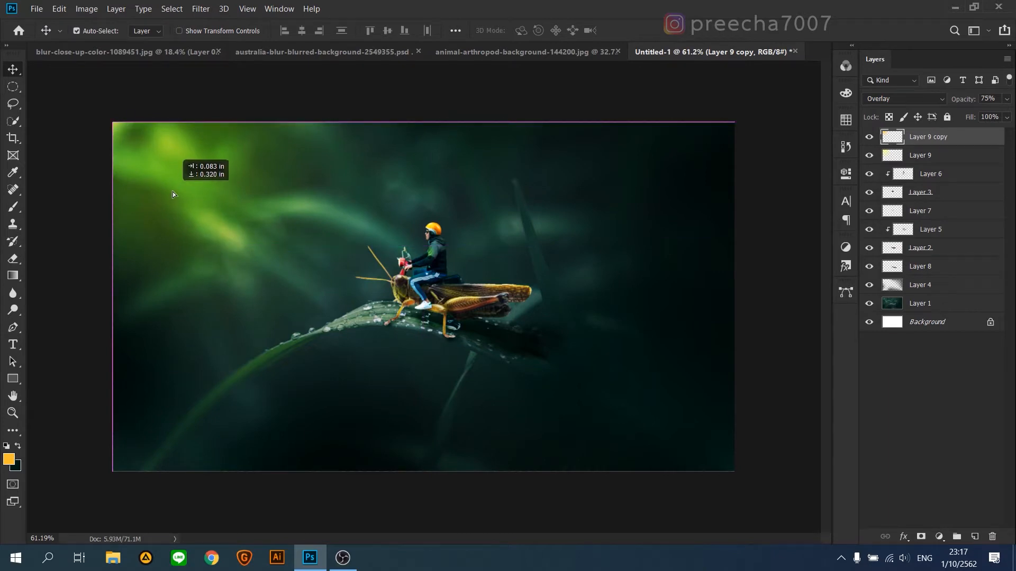
key("ctrl+t")
left_click_drag(379, 354, 552, 497)
left_click_drag(182, 236, 182, 223)
key("Return")
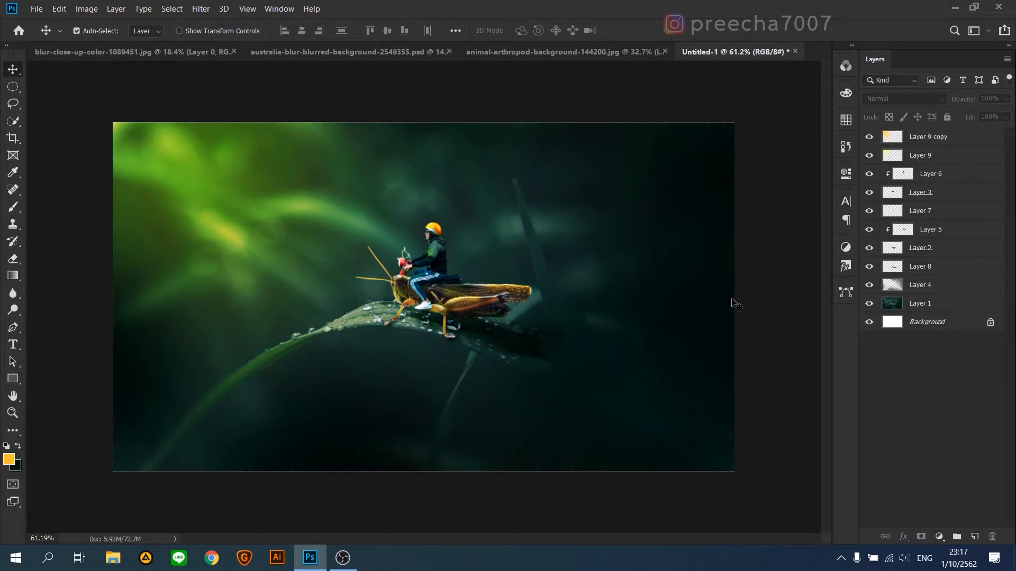
Stamp all visible layers into a merged layer at the top of the stack and add an empty layer above it.
left_click(959, 140)
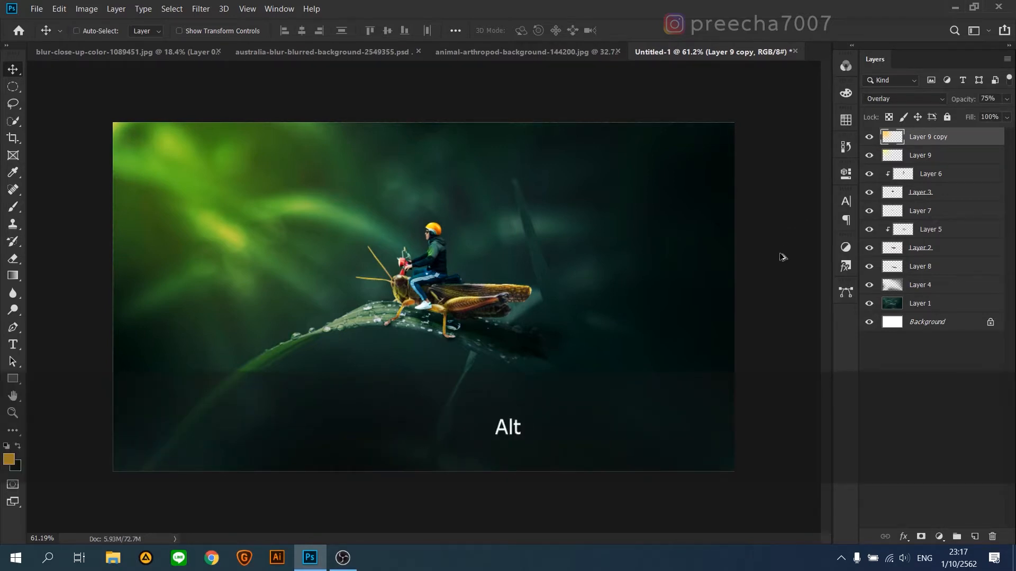
key("ctrl+shift+alt+e")
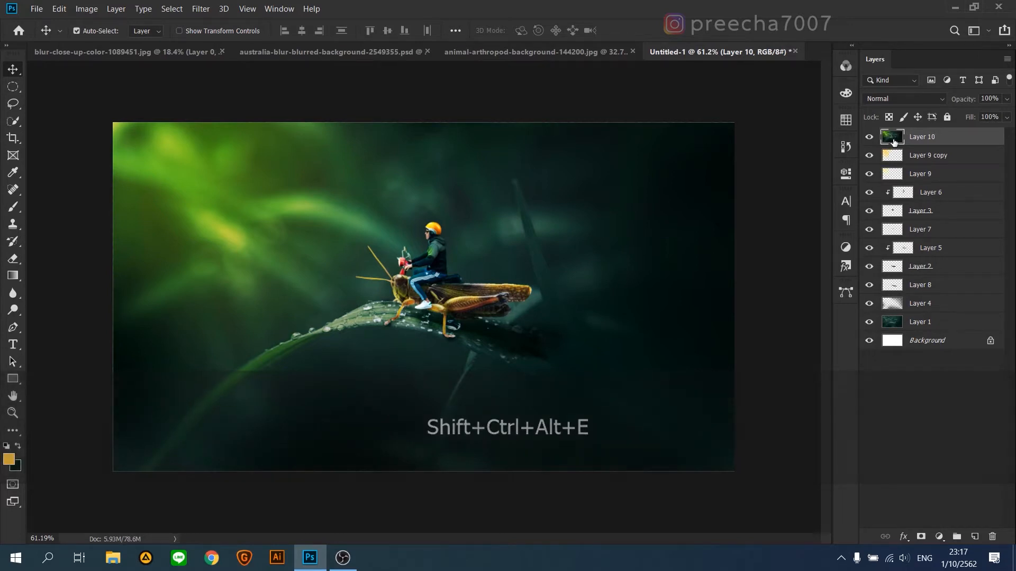
left_click(975, 536)
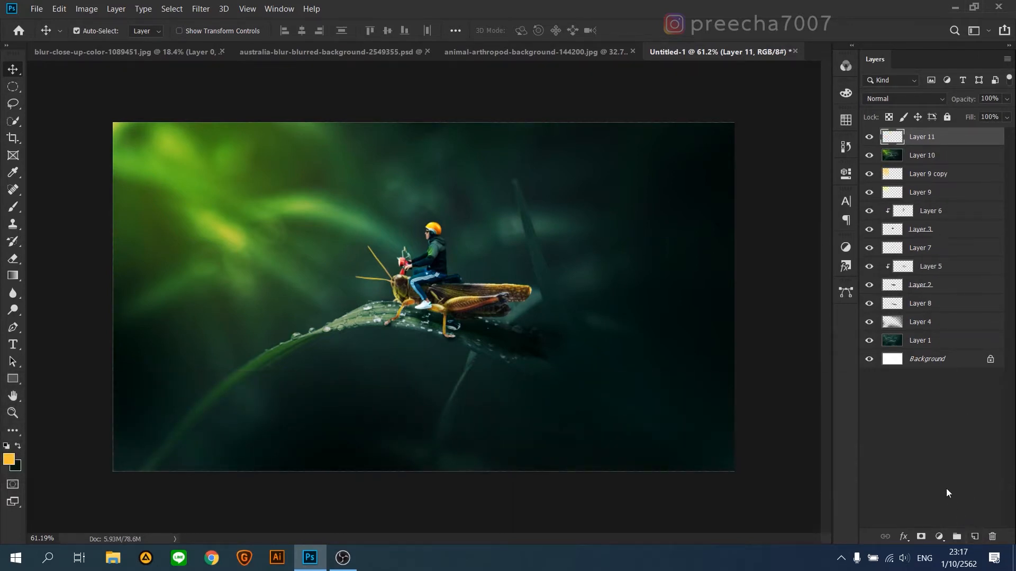
Set the foreground colour to dark green 00281f and paint over the dark background with a 716 px brush at 58% opacity.
left_click(9, 460)
left_click(376, 438)
left_click_drag(828, 458, 839, 458)
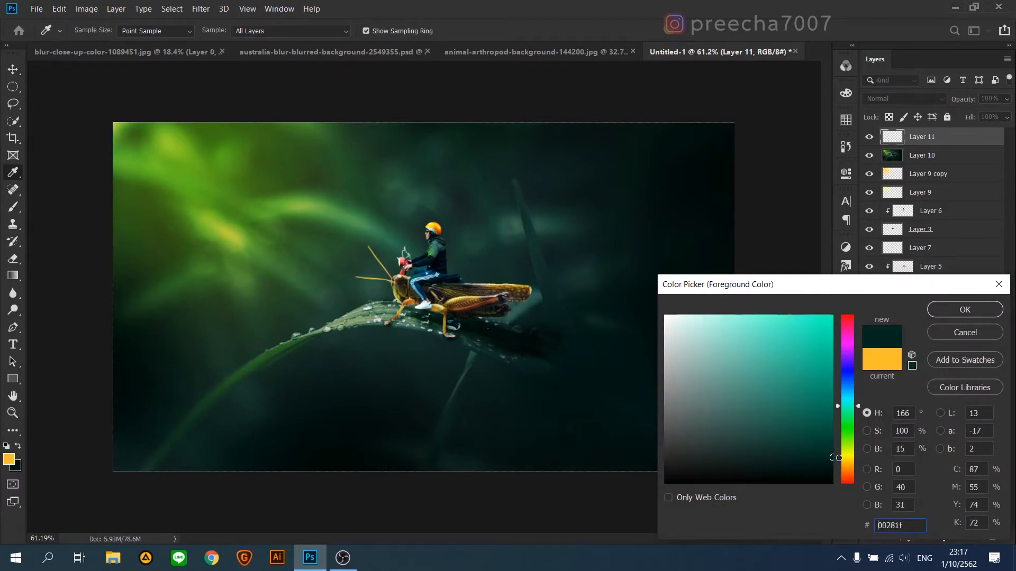
left_click(964, 310)
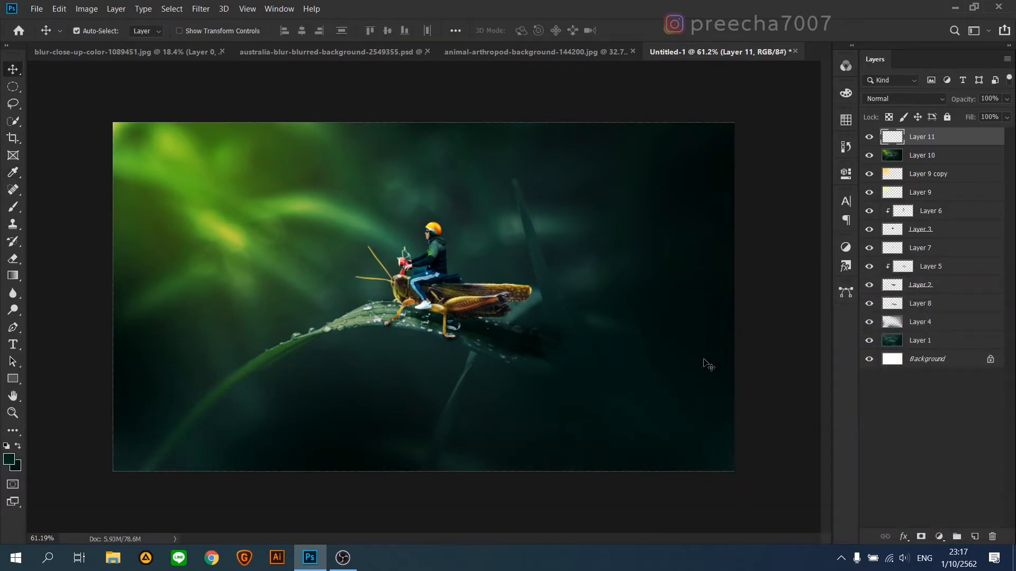
left_click(12, 209)
mouse_move(681, 343)
left_mouse_down()
mouse_move(592, 357)
mouse_move(614, 308)
left_mouse_up()
left_click_drag(657, 227, 633, 169)
mouse_move(608, 249)
left_mouse_down()
mouse_move(647, 255)
mouse_move(651, 191)
left_mouse_up()
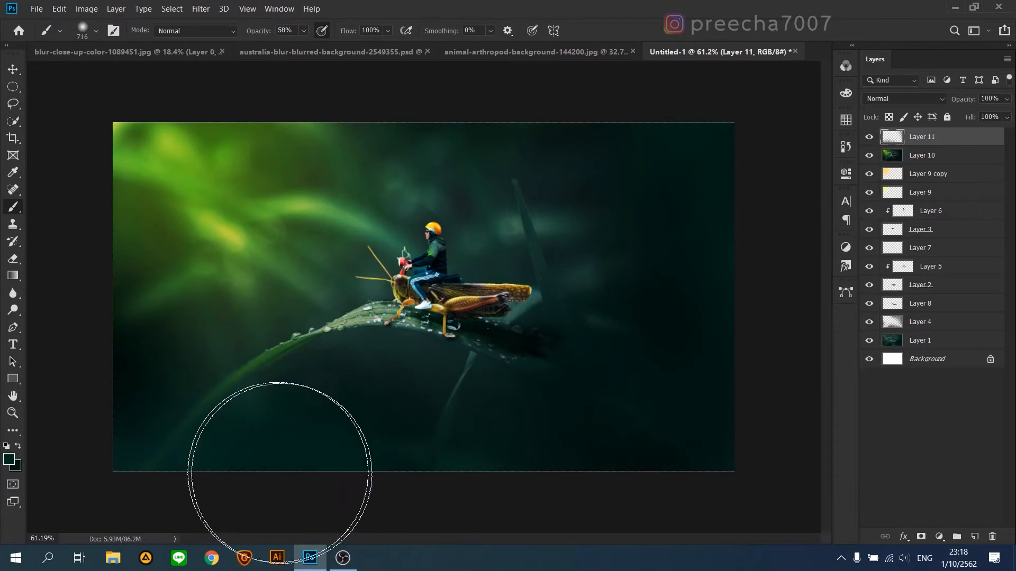
Set the foreground colour to 001510 and darken the image's bottom edge and right side with large soft brush strokes.
left_click(8, 459)
left_click_drag(815, 463, 834, 469)
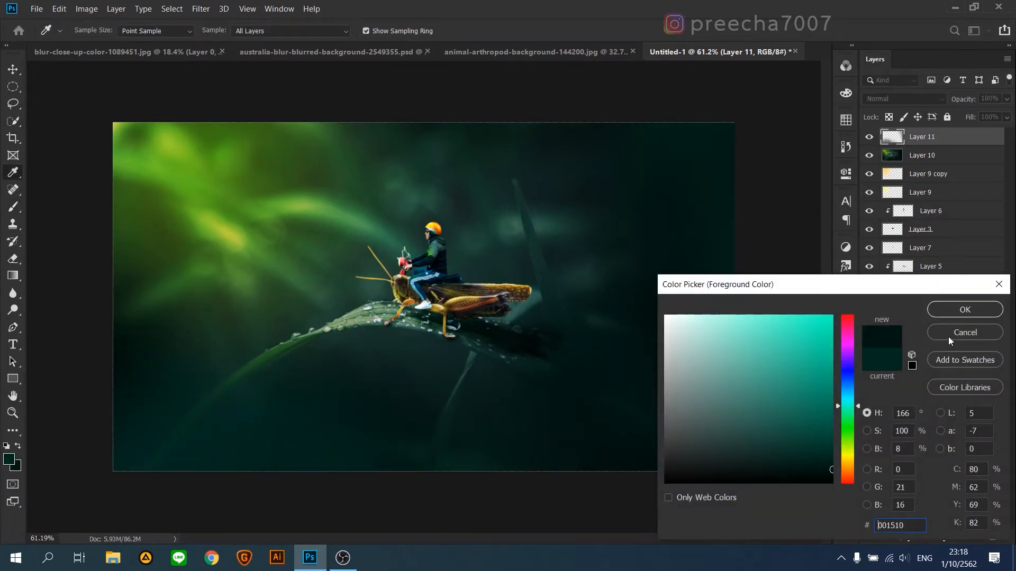
left_click(964, 309)
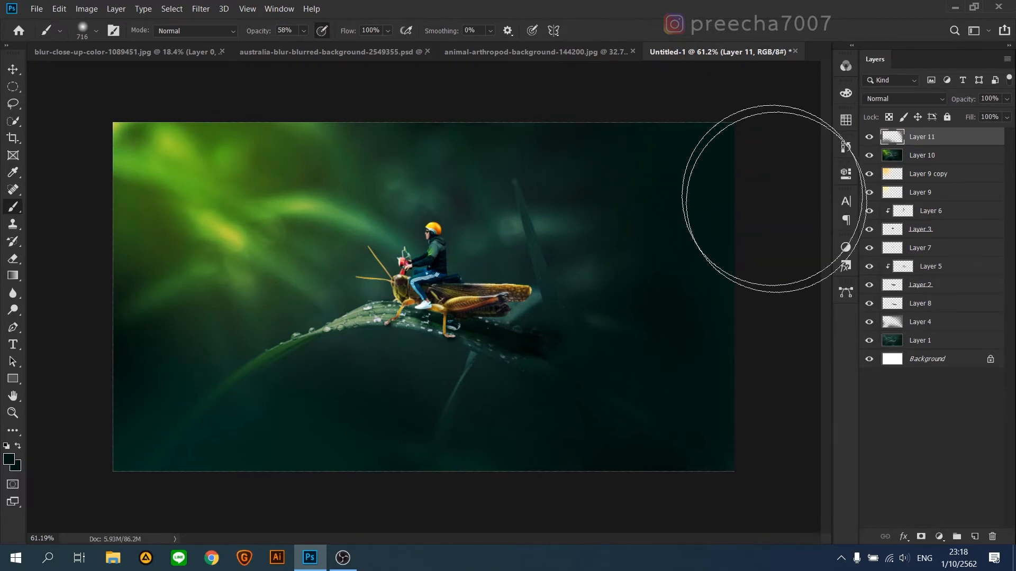
left_click_drag(320, 496, 244, 503)
left_click_drag(635, 300, 716, 359)
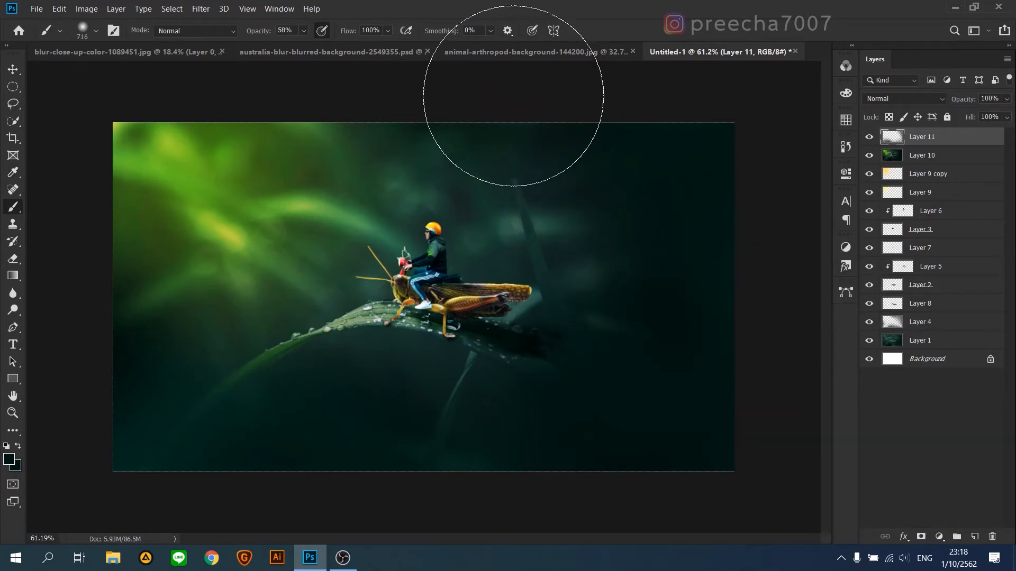
right_click(538, 153, "alt")
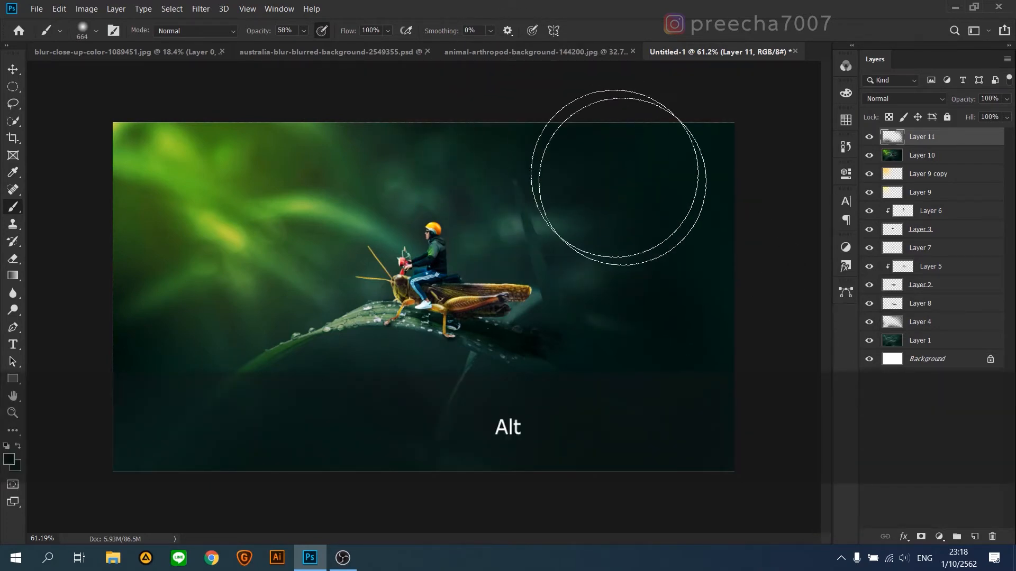
Set the foreground colour to near-black and darken the background below the leaf with a soft 211 px brush at 58% opacity.
left_click(9, 459)
left_click_drag(787, 465, 834, 485)
left_click(964, 310)
right_click(637, 405, "alt")
right_click(585, 411, "alt")
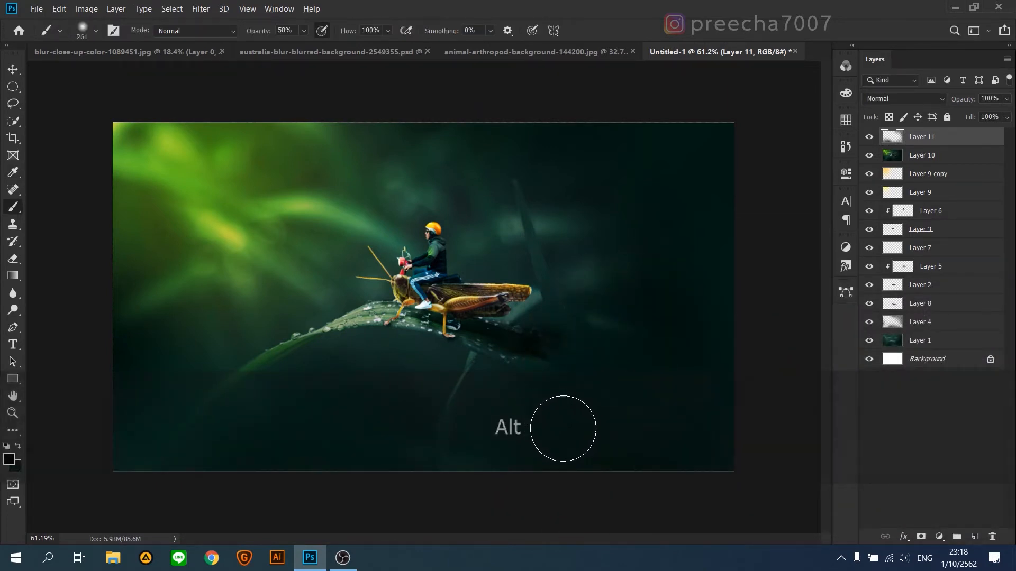
key("ctrl+z")
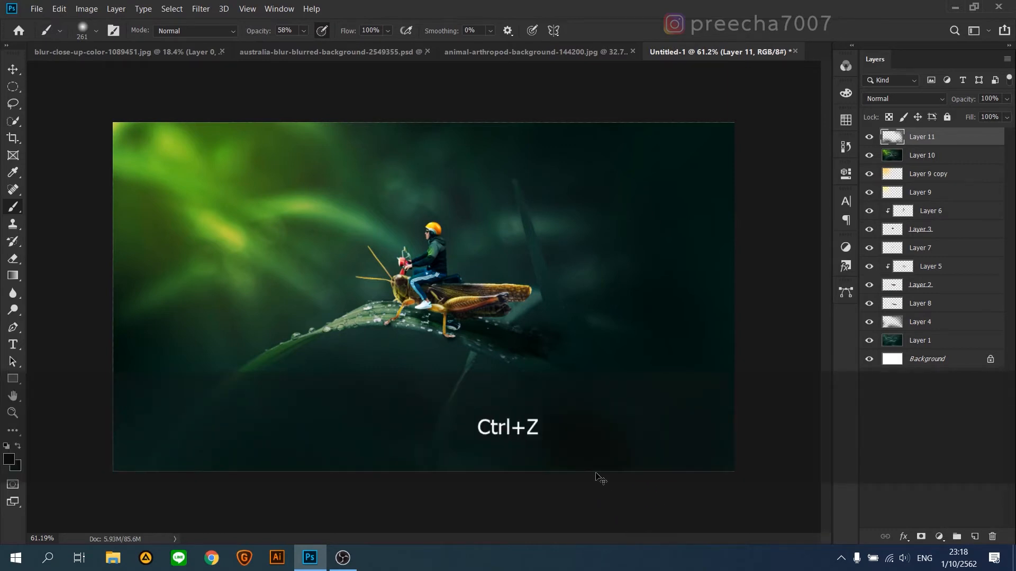
right_click(506, 406, "alt")
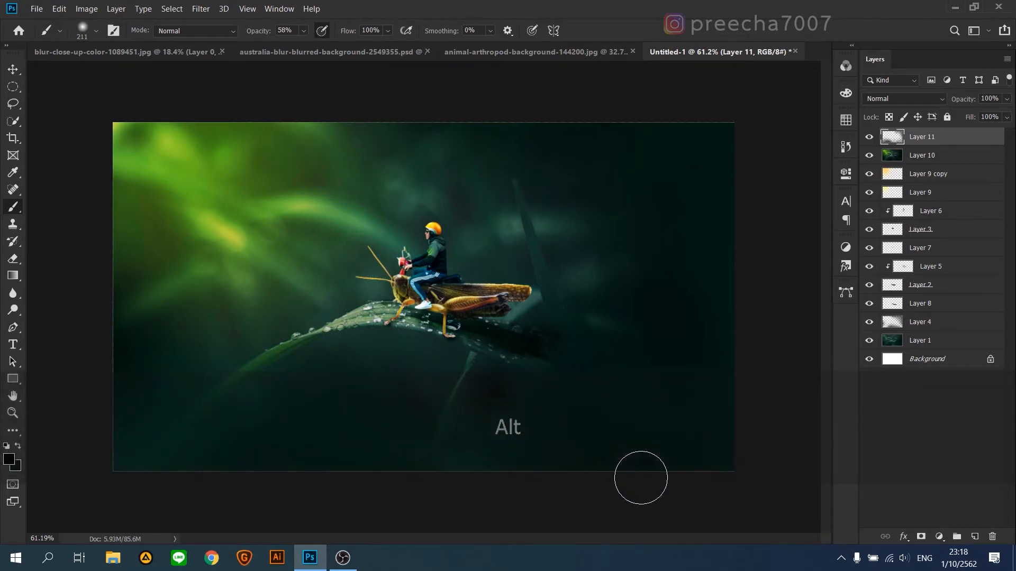
key("shift")
mouse_move(652, 479)
left_mouse_down()
mouse_move(511, 441)
mouse_move(520, 451)
mouse_move(466, 456)
mouse_move(494, 381)
left_mouse_up()
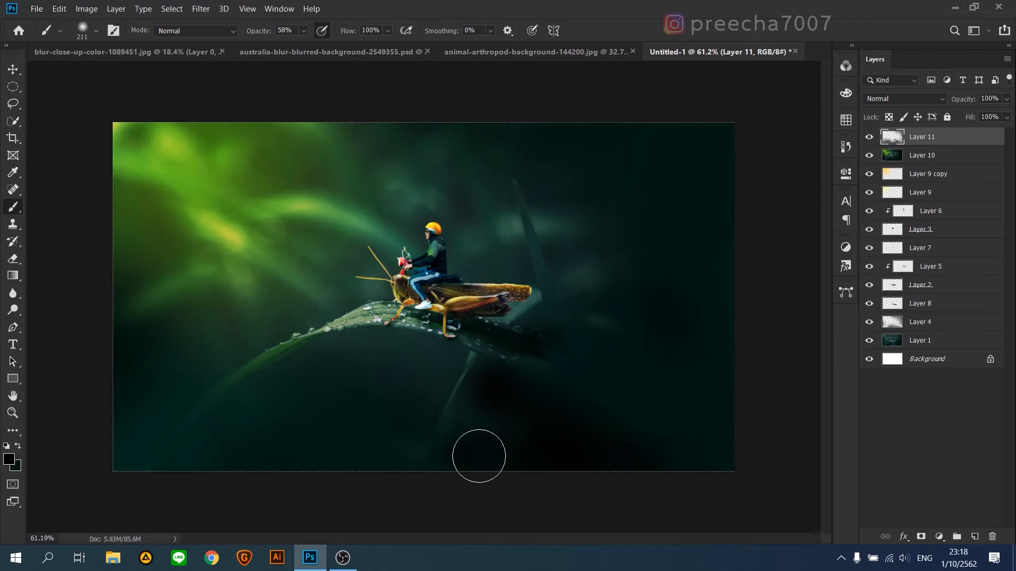
Soften the dark paint around the stem below the grasshopper with a 240 px eraser at 13% opacity.
left_click(13, 259)
key("alt")
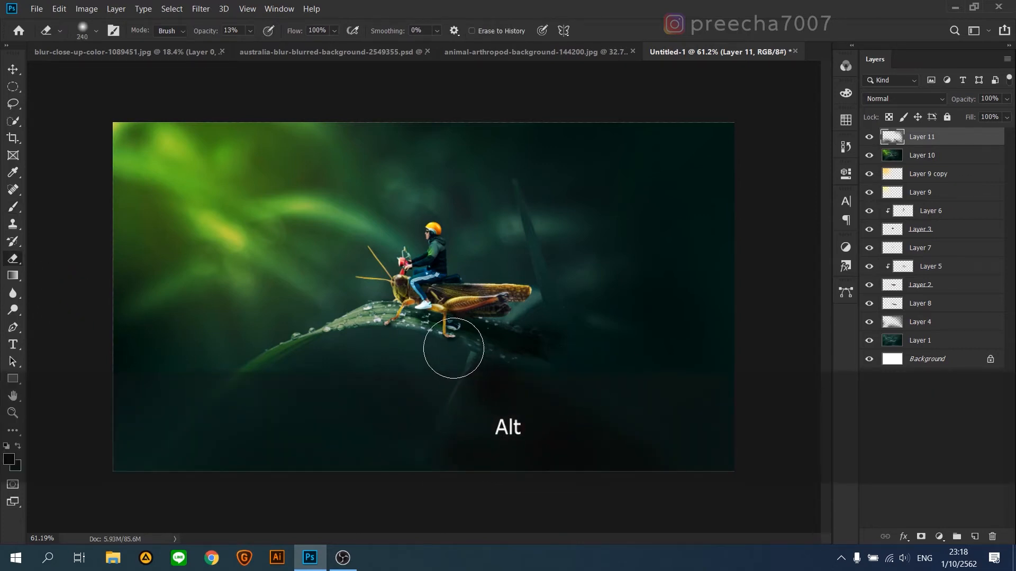
mouse_move(454, 348)
left_mouse_down()
mouse_move(412, 416)
mouse_move(449, 360)
mouse_move(439, 389)
left_mouse_up()
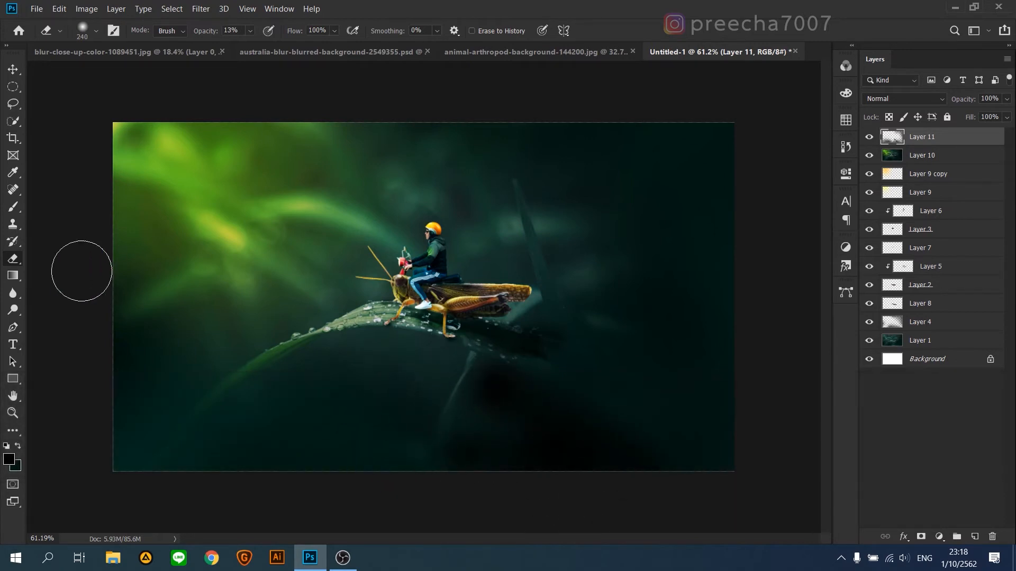
Blur the dark painted areas with a 604 px Blur tool at 100% strength and set the paint layer's opacity to 82%.
left_click(13, 292)
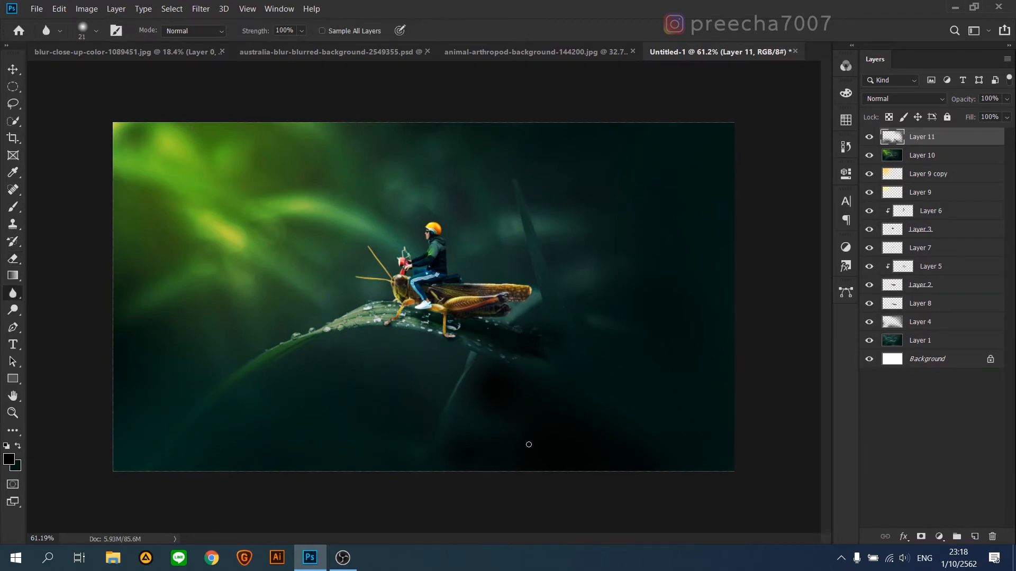
right_click(529, 438, "alt")
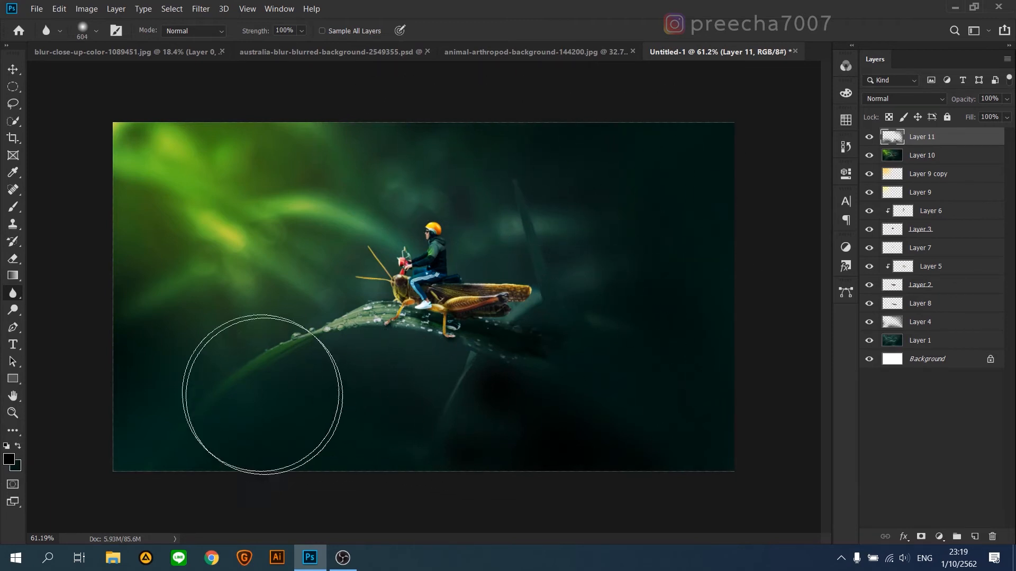
left_click(1004, 102)
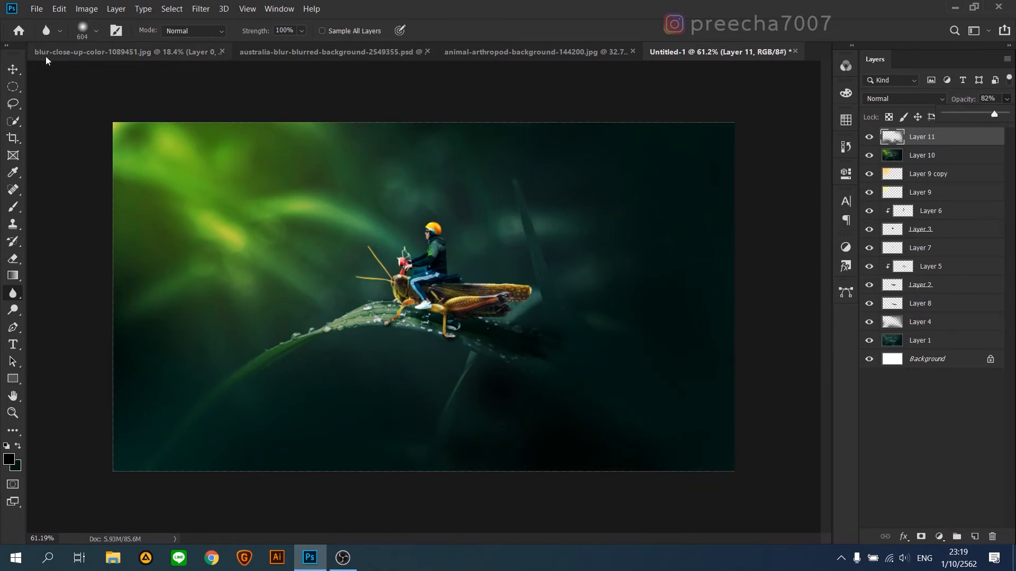
Stamp all visible layers into a merged layer at the top of the stack and open it in the Camera Raw Filter.
left_click(14, 73)
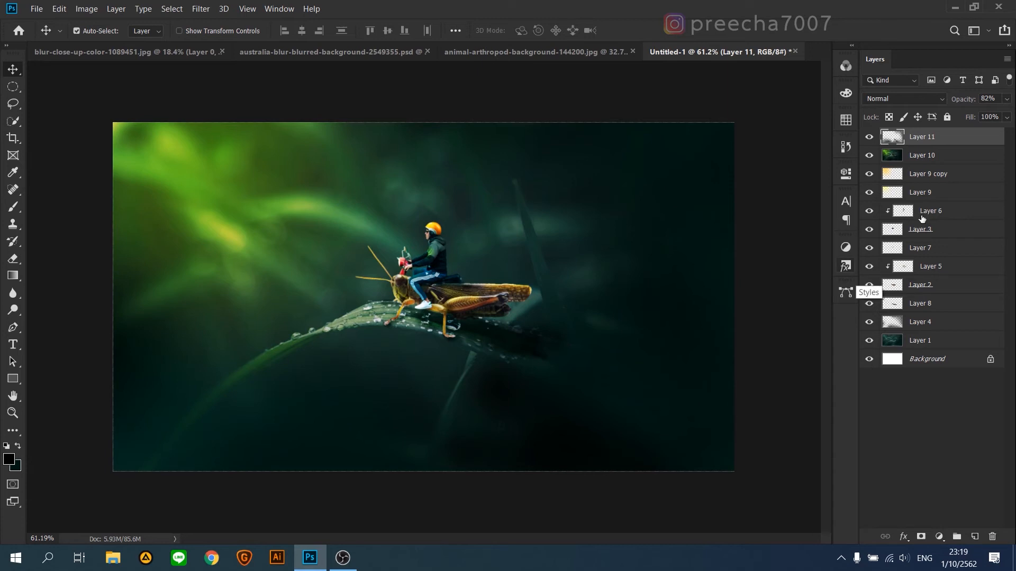
key("ctrl+shift+alt+e")
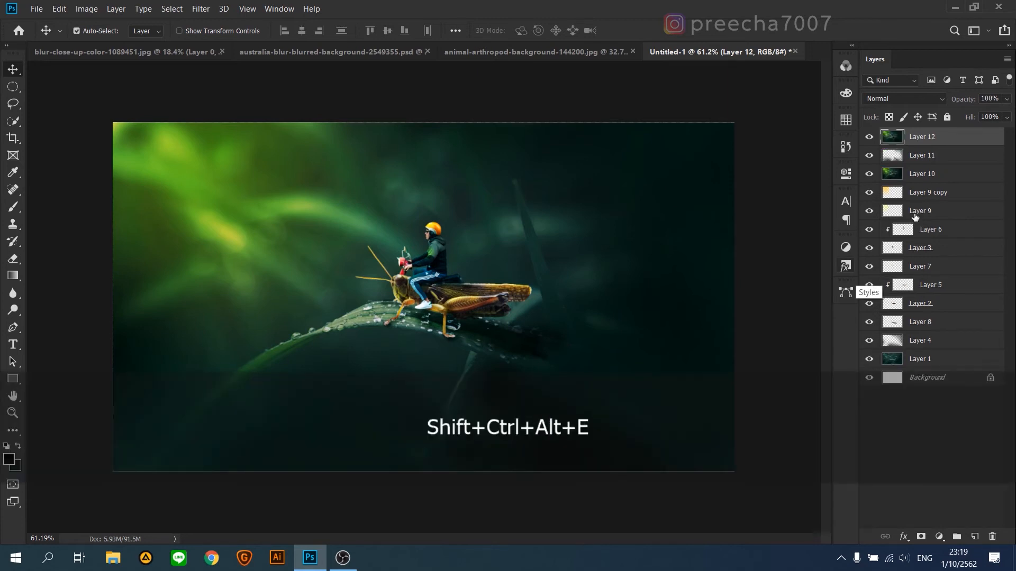
left_click(200, 8)
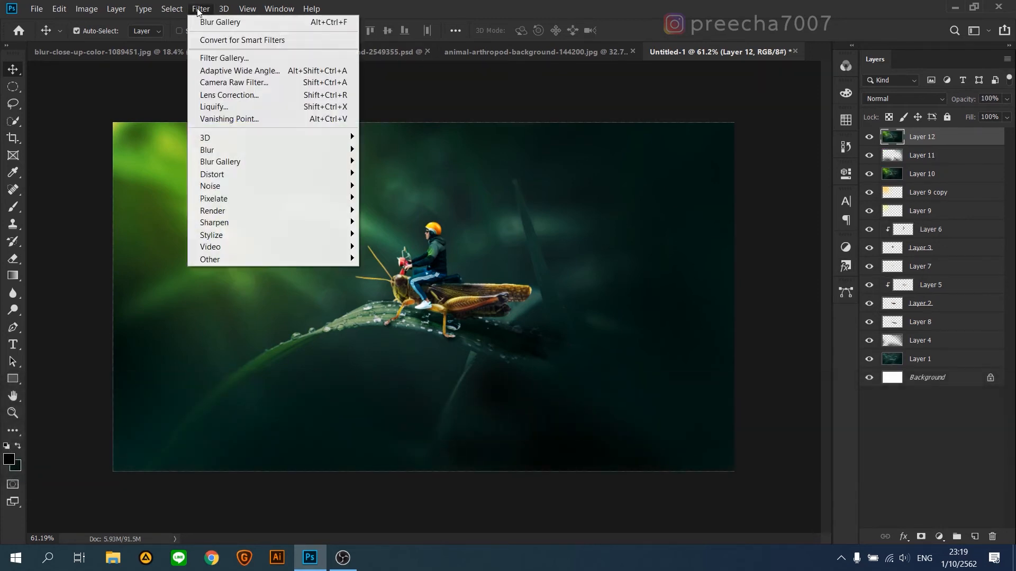
left_click(216, 82)
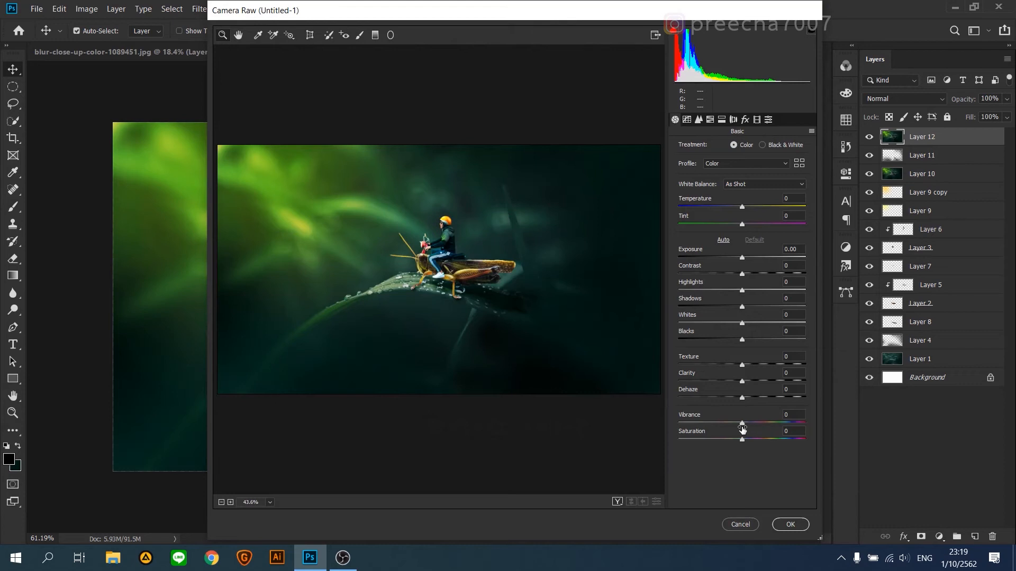
Set Vibrance to +35, Texture to +27 and Temperature to +1, shift Tint slightly towards green, and apply the Camera Raw adjustments.
left_click_drag(743, 422, 764, 423)
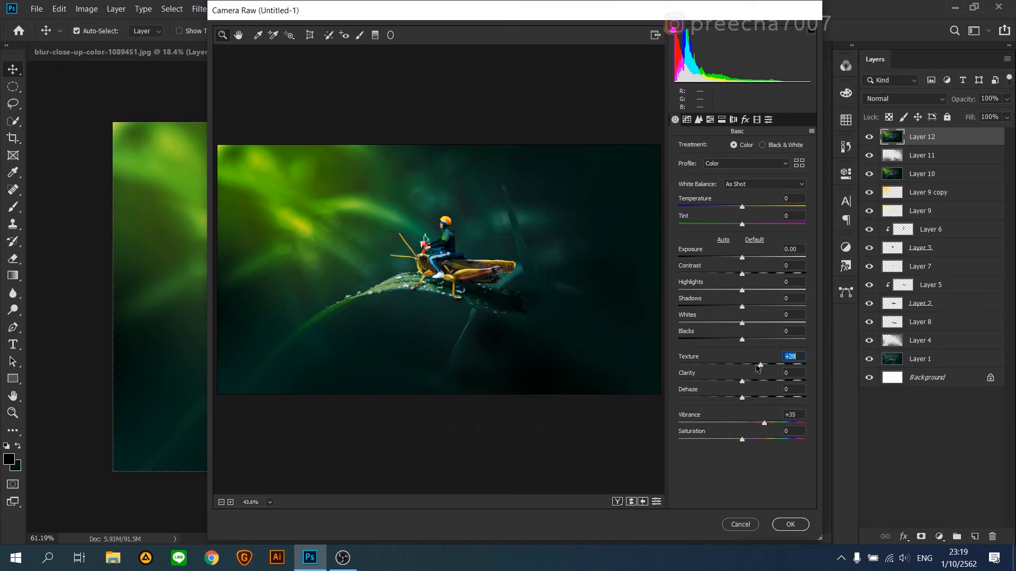
left_click_drag(761, 364, 760, 364)
left_click_drag(743, 205, 748, 210)
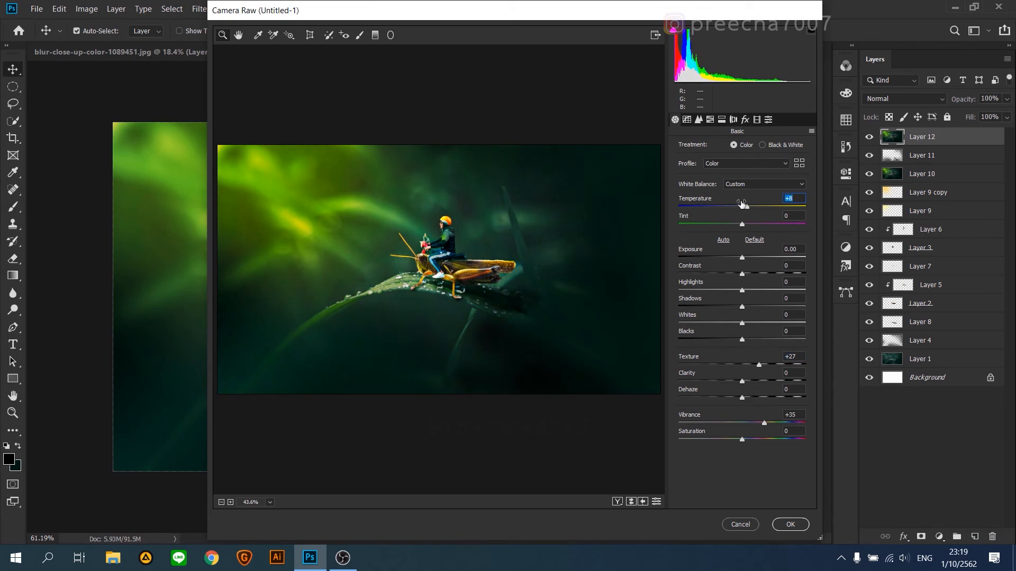
left_click_drag(746, 210, 743, 210)
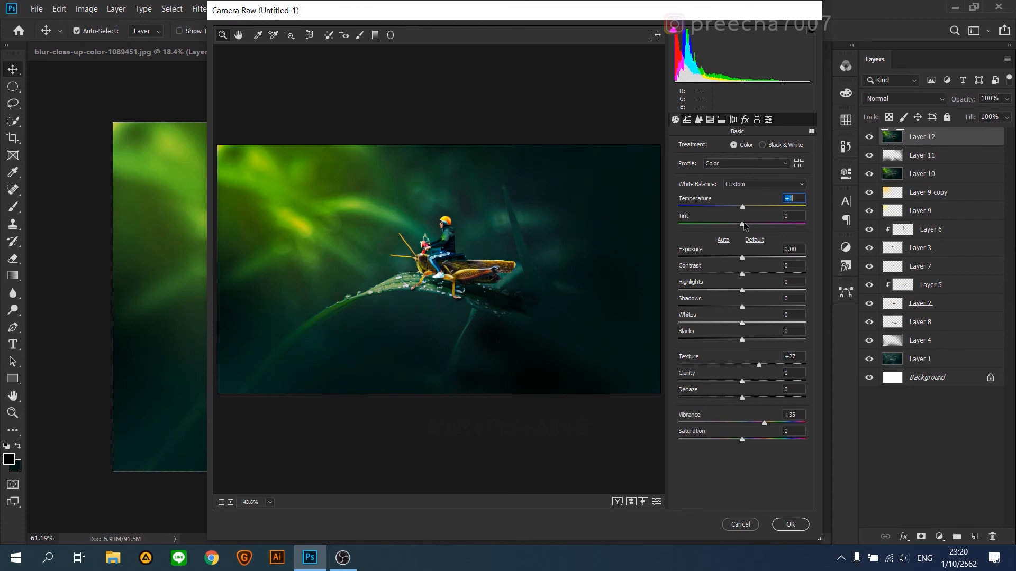
left_click_drag(739, 224, 735, 223)
left_click(788, 524)
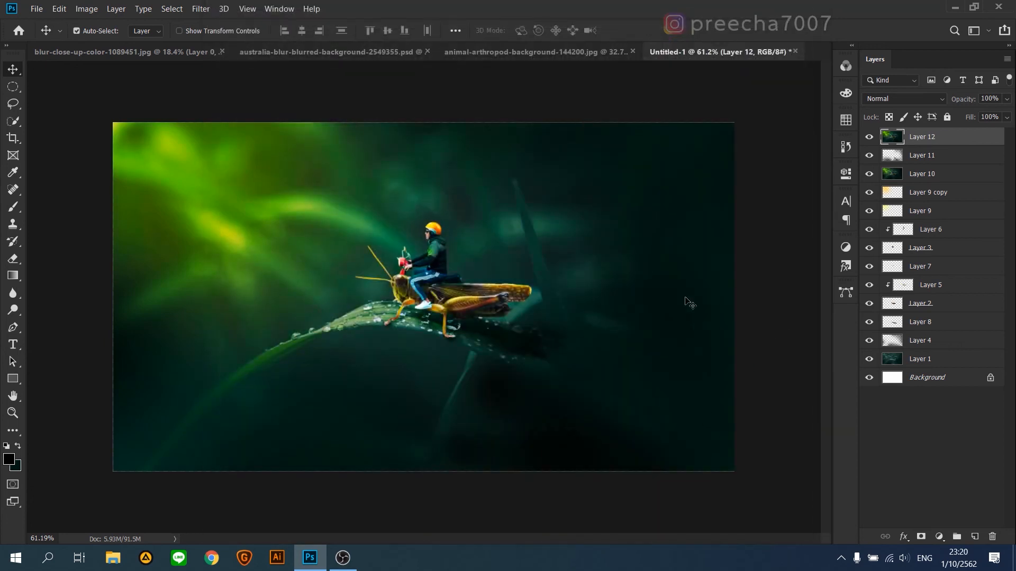
scroll(614, 304, "up", 1)
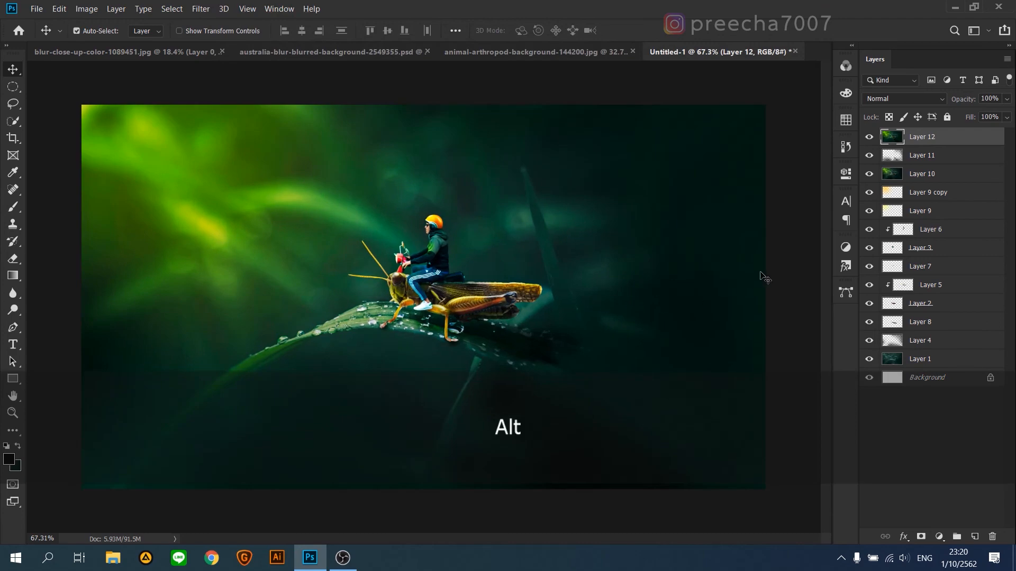